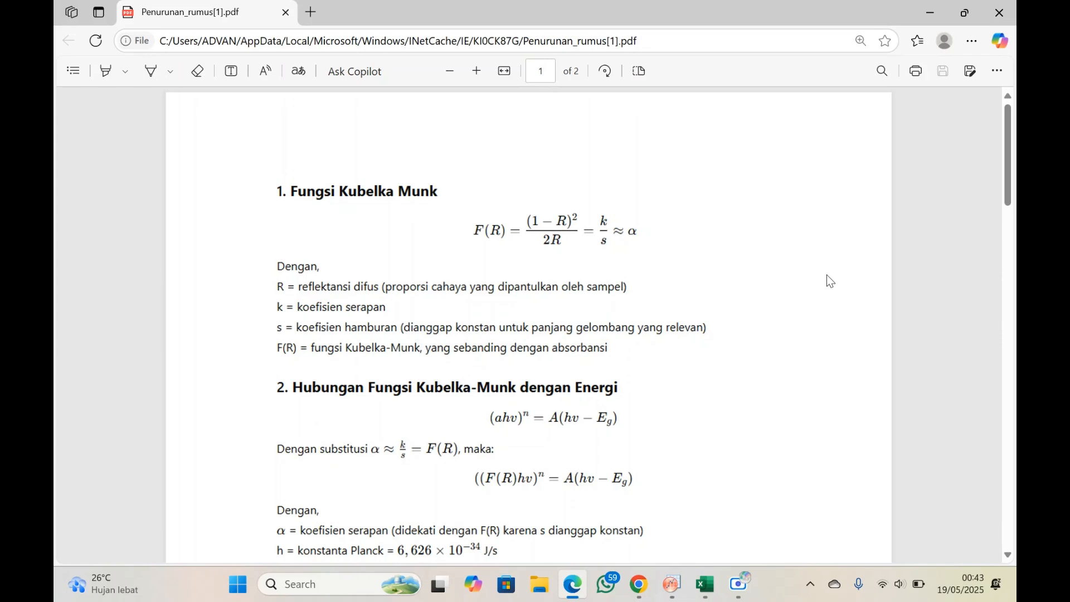
# Review the formula derivation PDF through sections 5 and 6, examining the photon energy equation and the wavelength-to-eV conversion.
pyautogui.rightClick(747, 275)
pyautogui.click(729, 231)
pyautogui.scroll(-1, 626, 324)
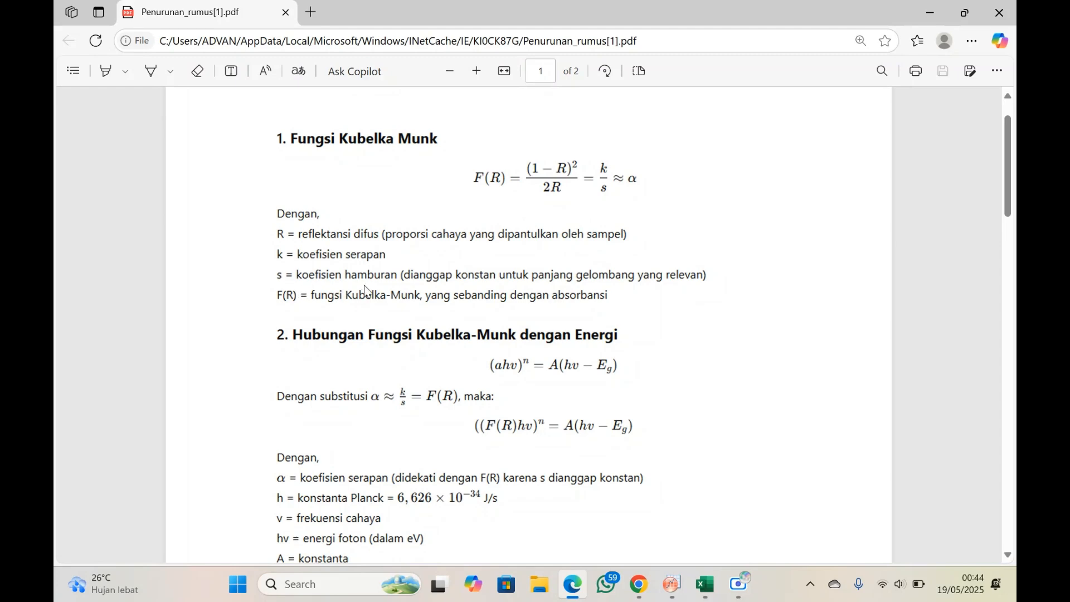
pyautogui.scroll(-15, 583, 306)
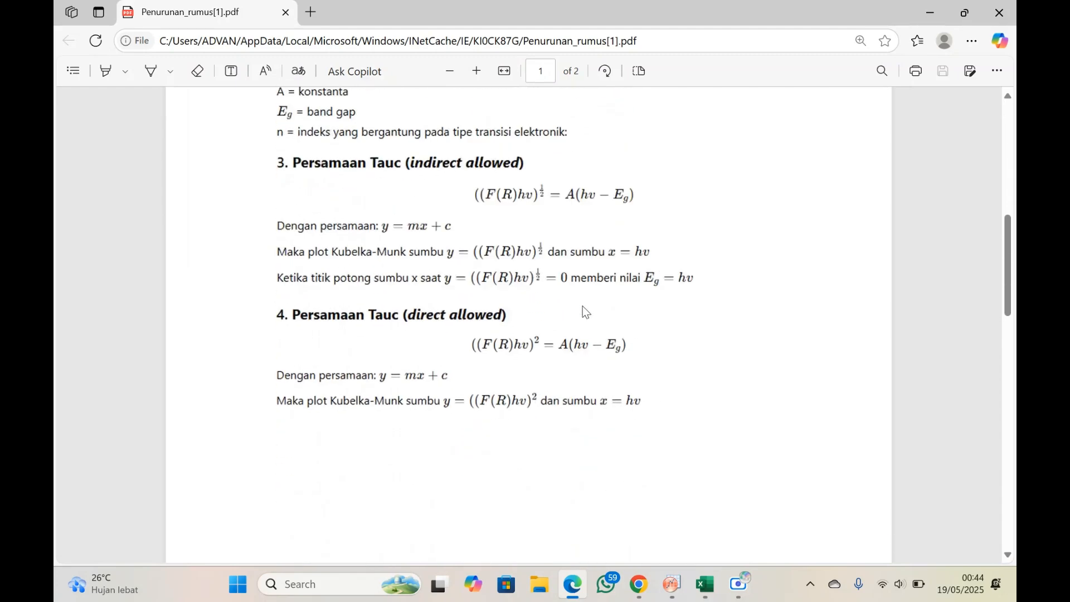
pyautogui.scroll(-10, 583, 306)
pyautogui.scroll(5, 583, 306)
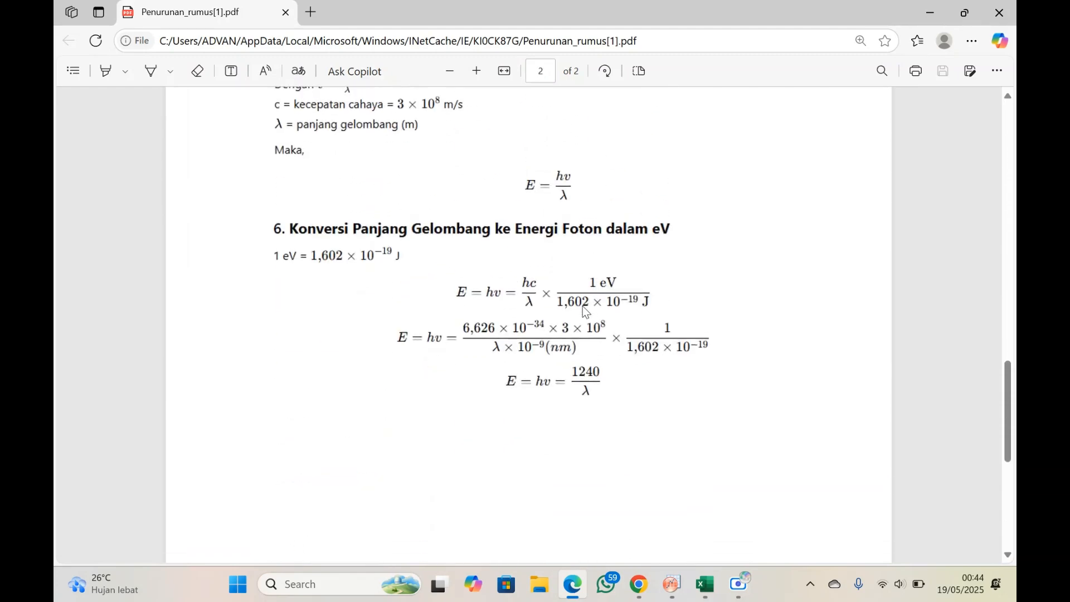
pyautogui.scroll(1, 583, 306)
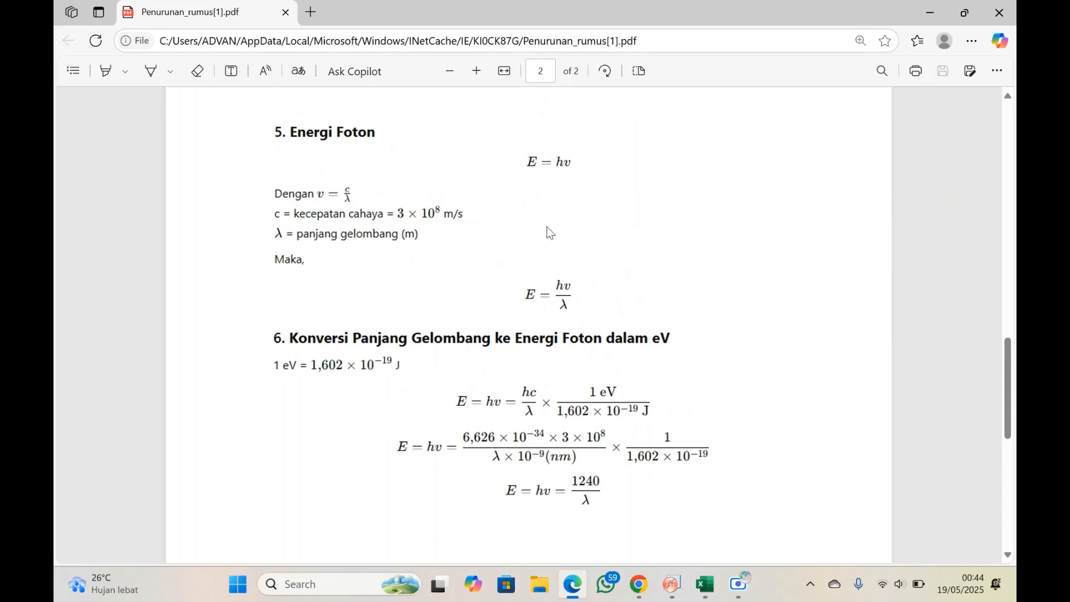
pyautogui.scroll(-1, 545, 230)
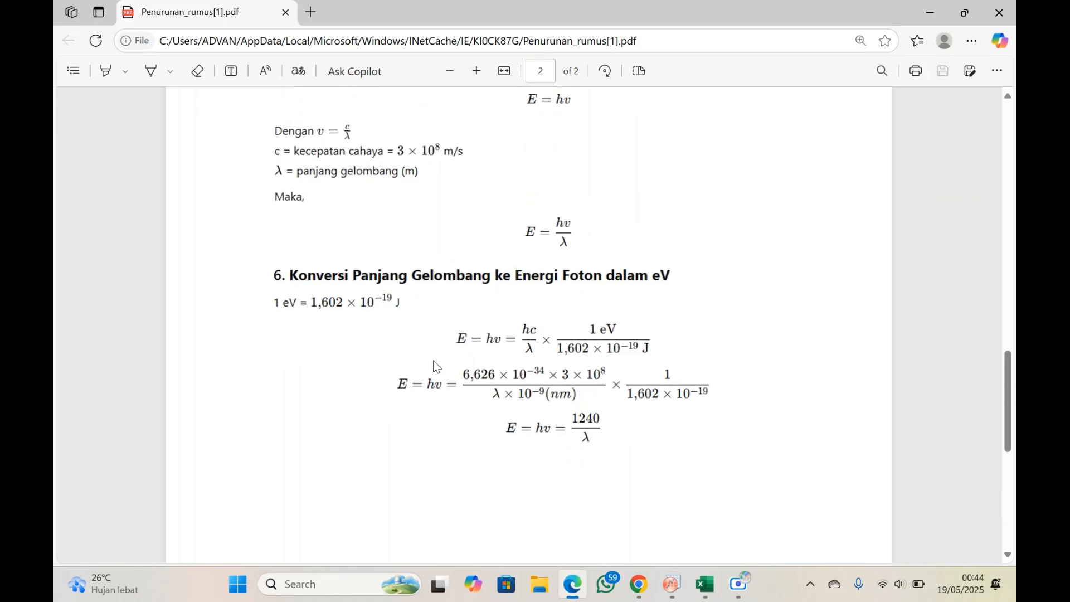
pyautogui.scroll(-1, 436, 367)
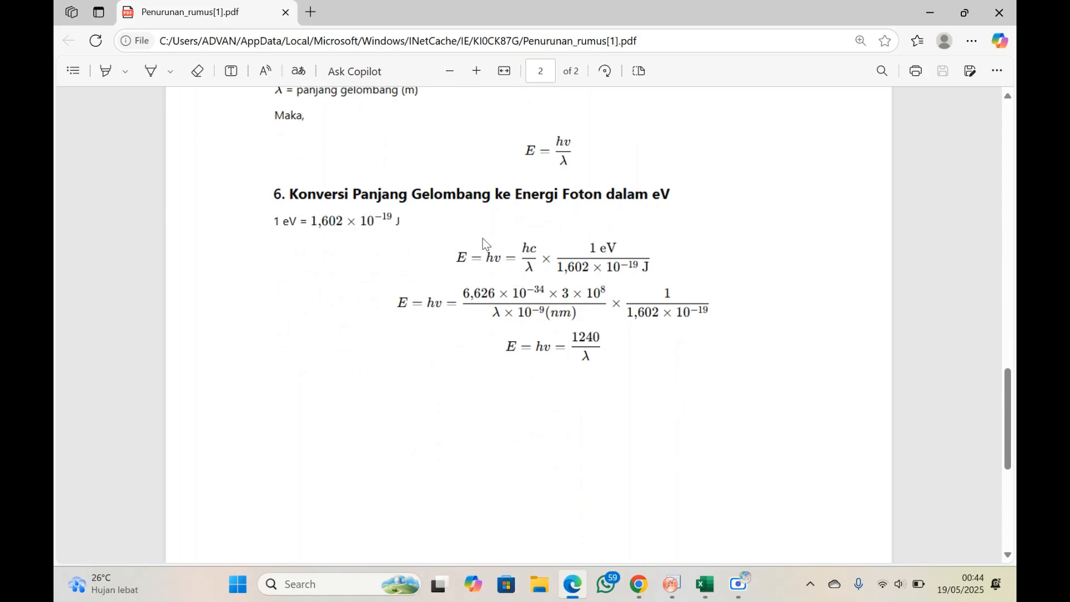
pyautogui.keyDown('ctrl'); pyautogui.scroll(2, 489, 252); pyautogui.keyUp('ctrl')
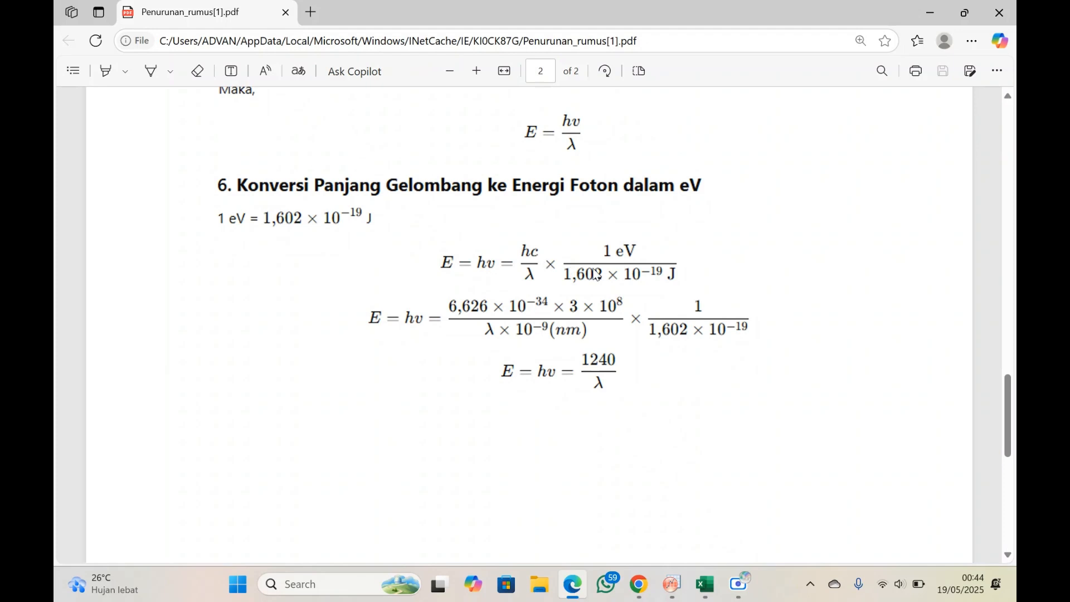
pyautogui.scroll(-1, 558, 263)
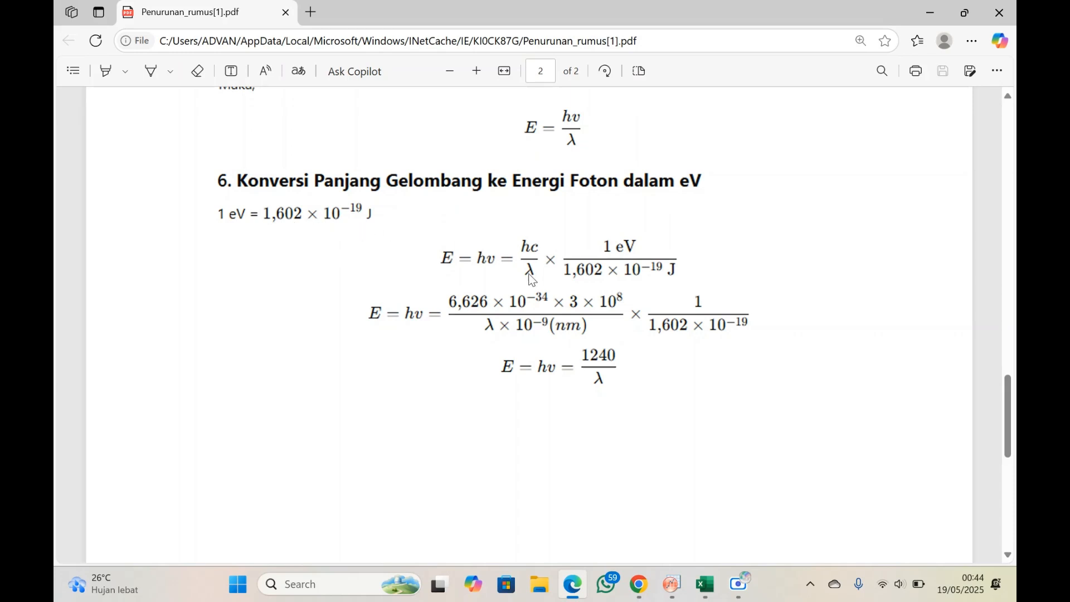
pyautogui.scroll(-1, 643, 349)
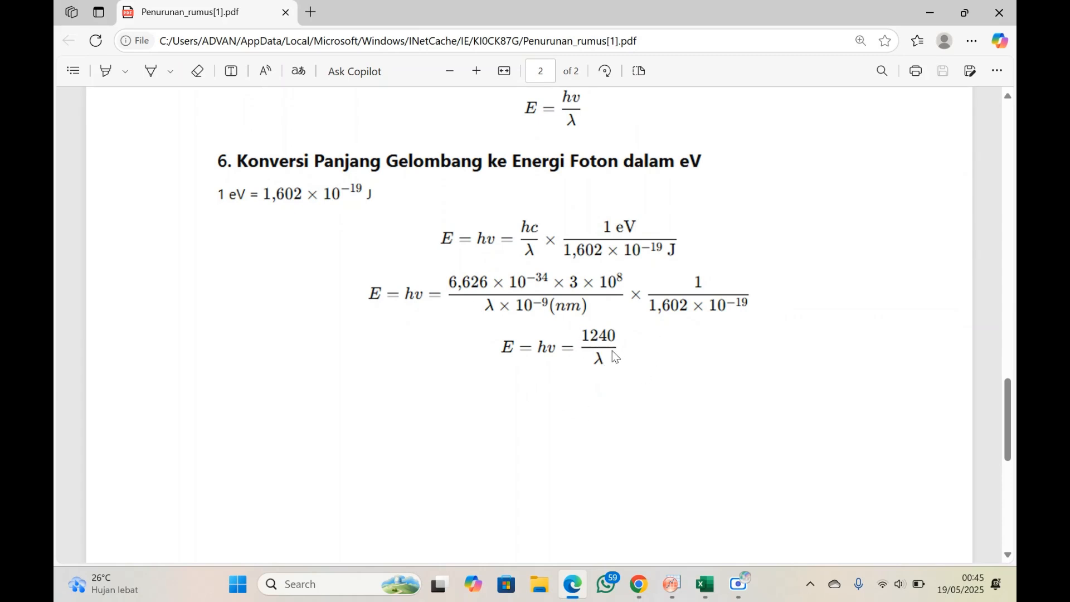
pyautogui.keyDown('ctrl'); pyautogui.scroll(-1, 612, 350); pyautogui.keyUp('ctrl')
# Examine the Tauc equations for indirect and direct allowed transitions in sections 3 and 4, along with their link to the Kubelka-Munk function.
pyautogui.scroll(8, 612, 352)
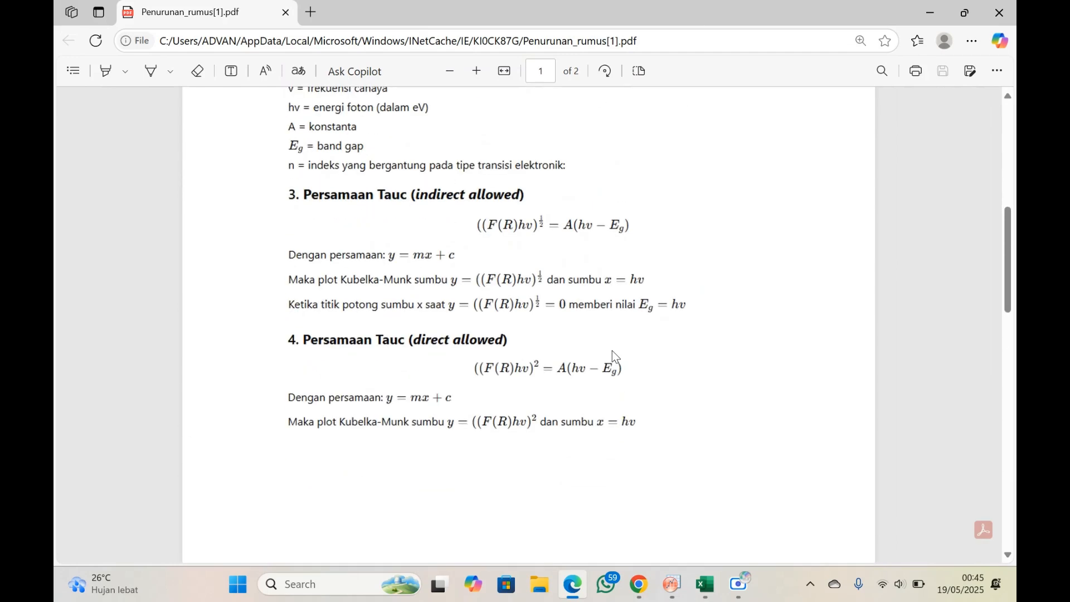
pyautogui.scroll(2, 612, 355)
pyautogui.scroll(-1, 613, 357)
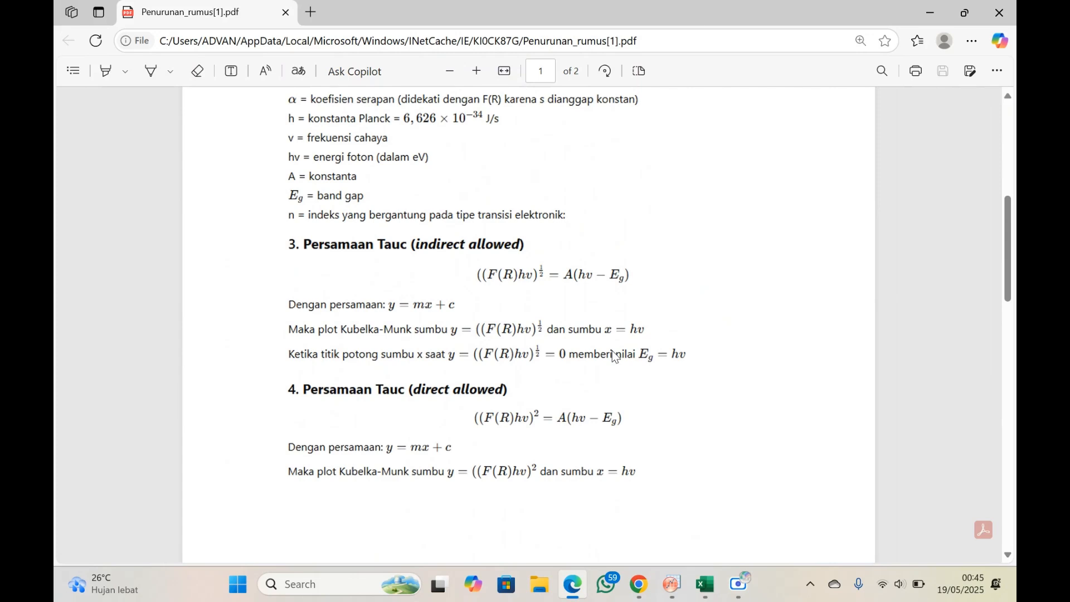
pyautogui.scroll(1, 502, 273)
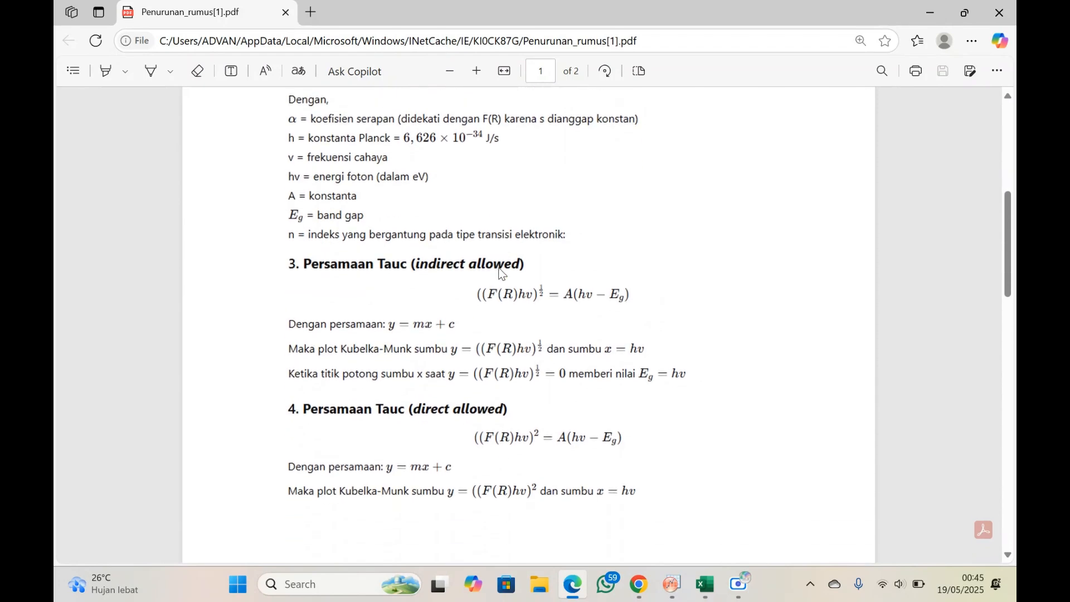
pyautogui.scroll(3, 527, 310)
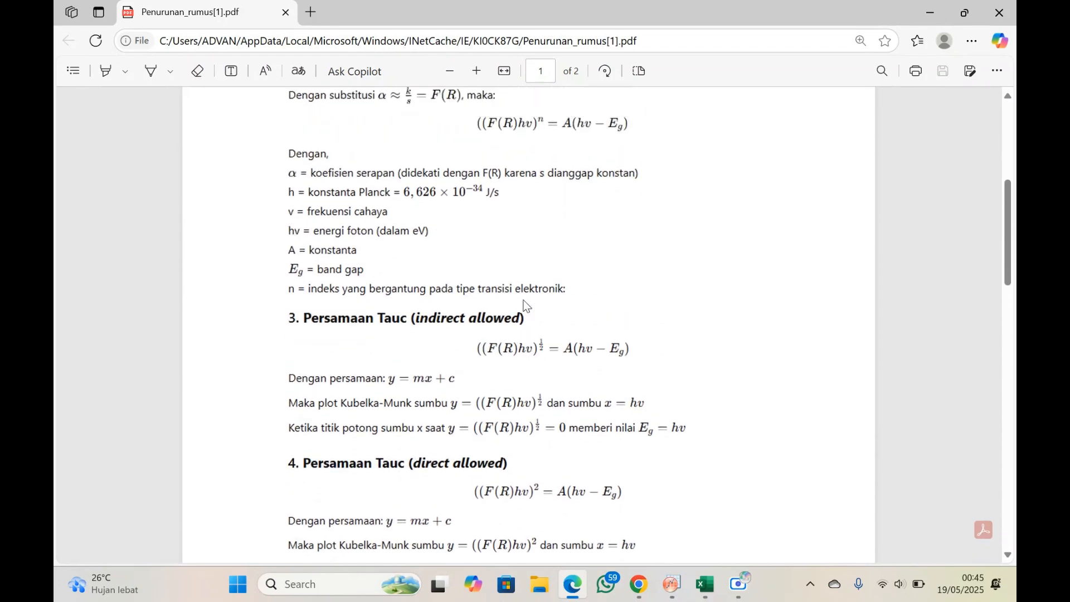
pyautogui.scroll(-3, 527, 309)
pyautogui.scroll(3, 525, 304)
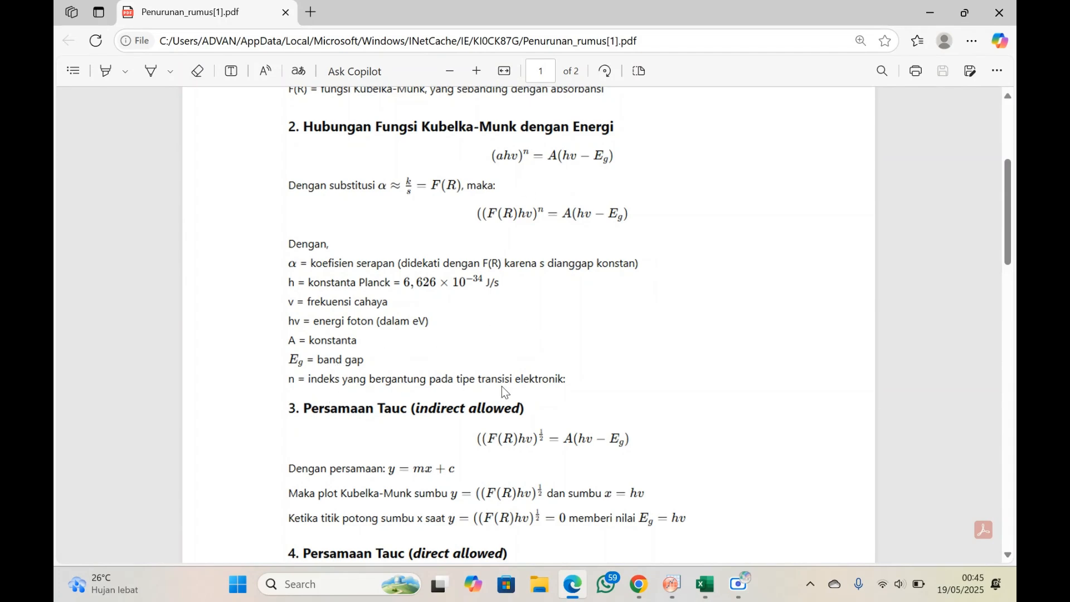
pyautogui.scroll(-3, 565, 397)
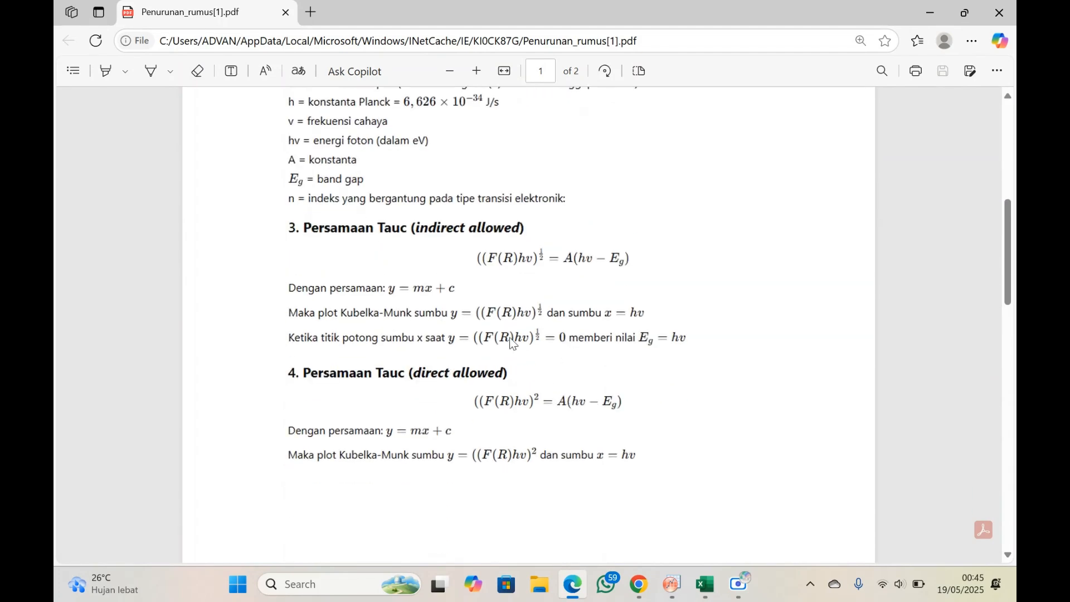
pyautogui.scroll(1, 489, 307)
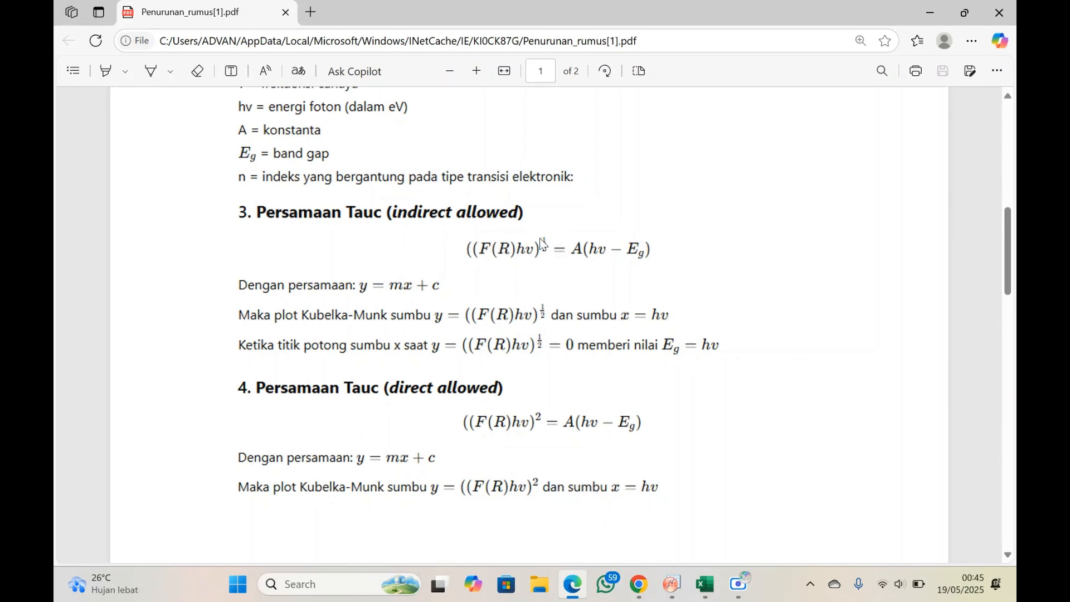
pyautogui.scroll(-1, 549, 339)
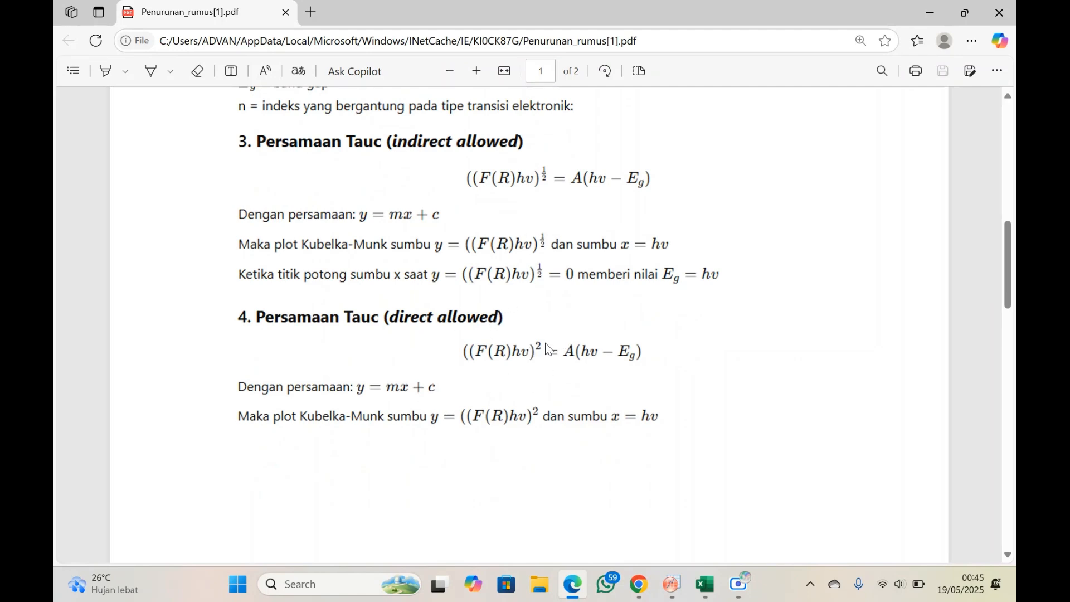
pyautogui.scroll(-1, 545, 343)
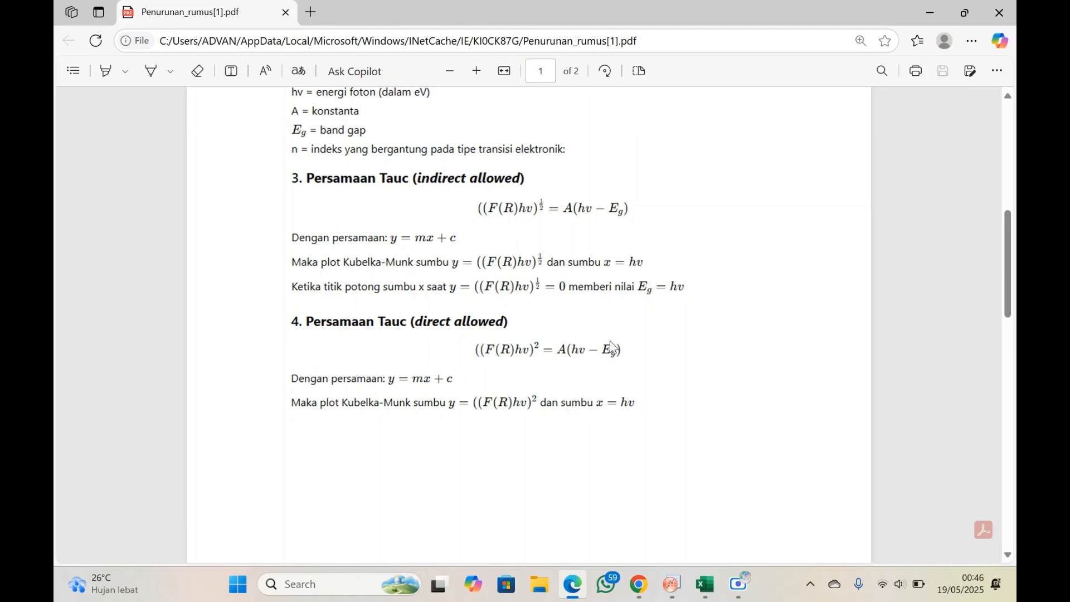
pyautogui.scroll(1, 614, 350)
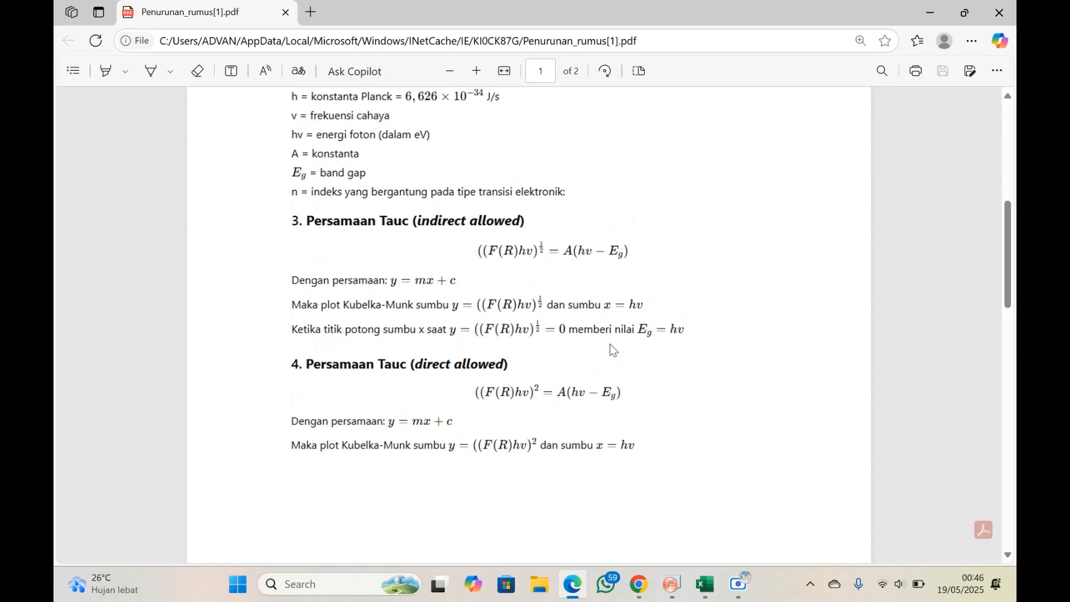
pyautogui.scroll(4, 730, 221)
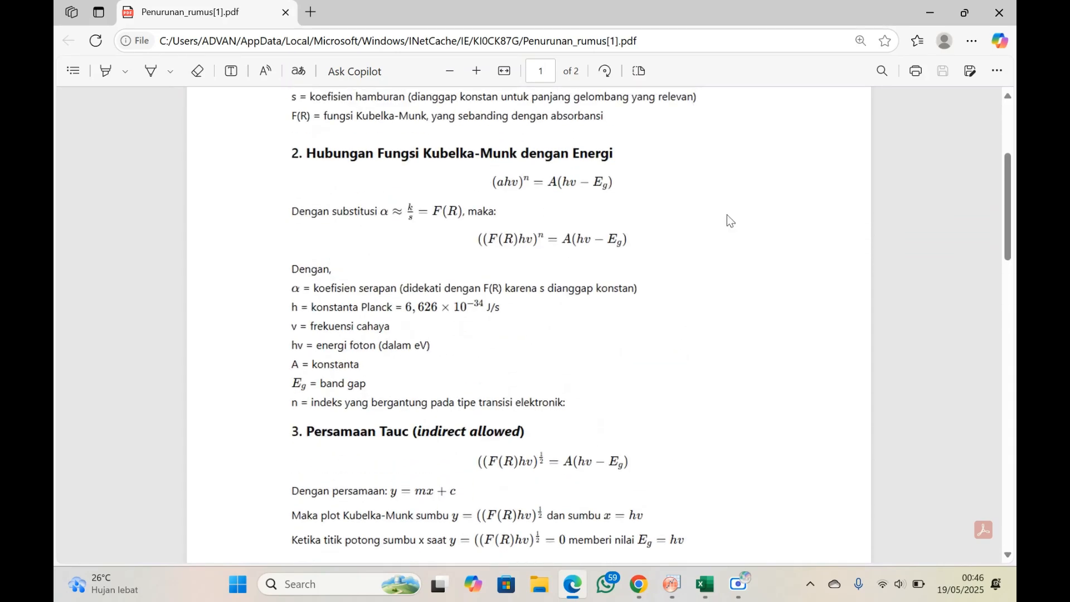
# Switch to the data DRS workbook in Excel and convert percent reflectance to decimal with =C4/100 in D4, filled down the Reflectance column.
pyautogui.click(929, 12)
pyautogui.click(607, 463)
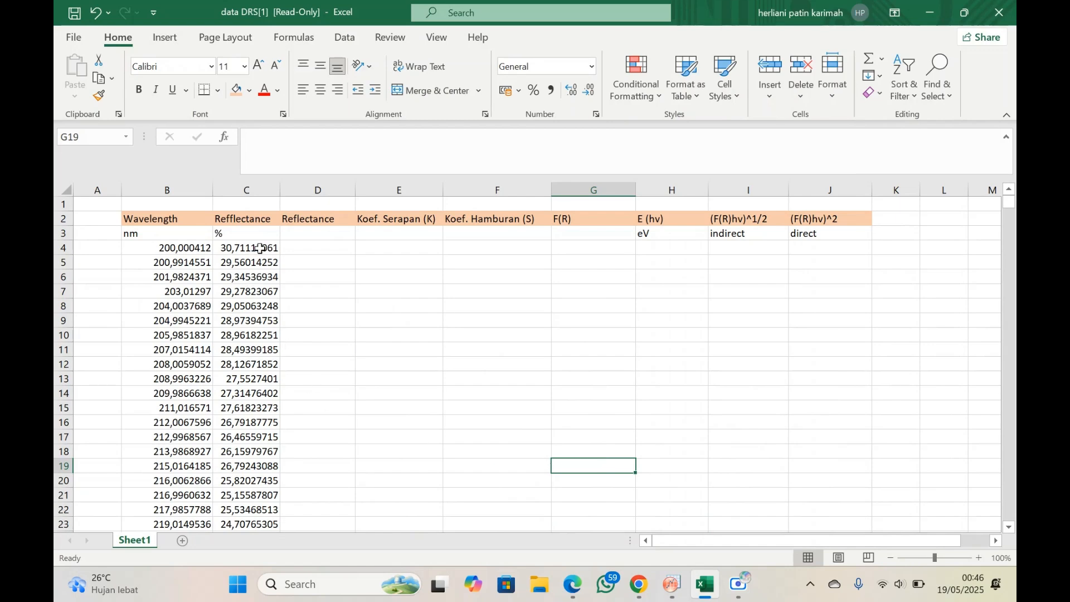
pyautogui.click(293, 252)
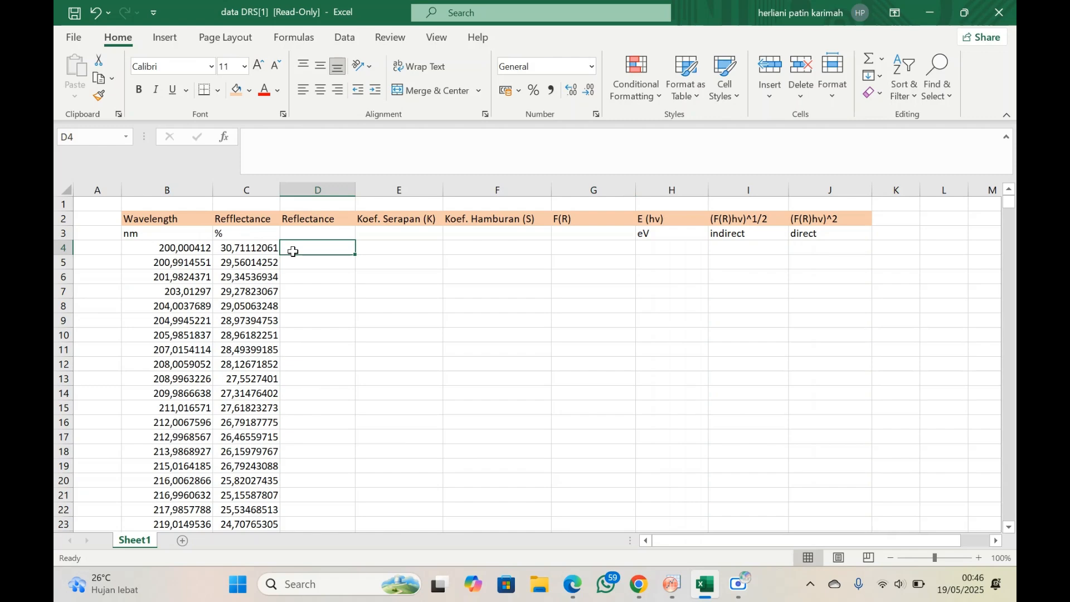
pyautogui.write('=')
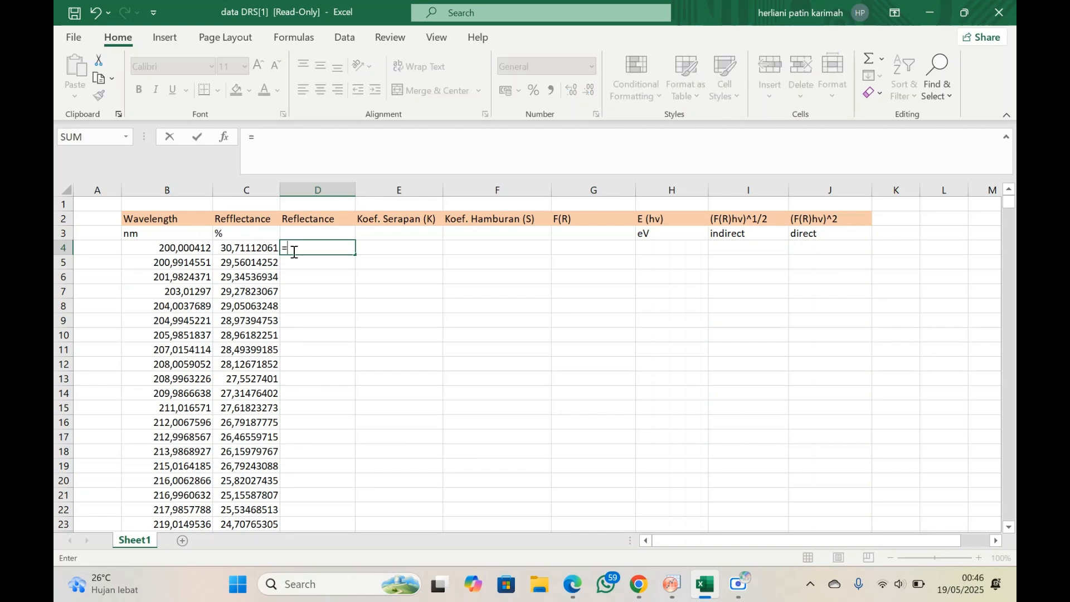
pyautogui.click(246, 249)
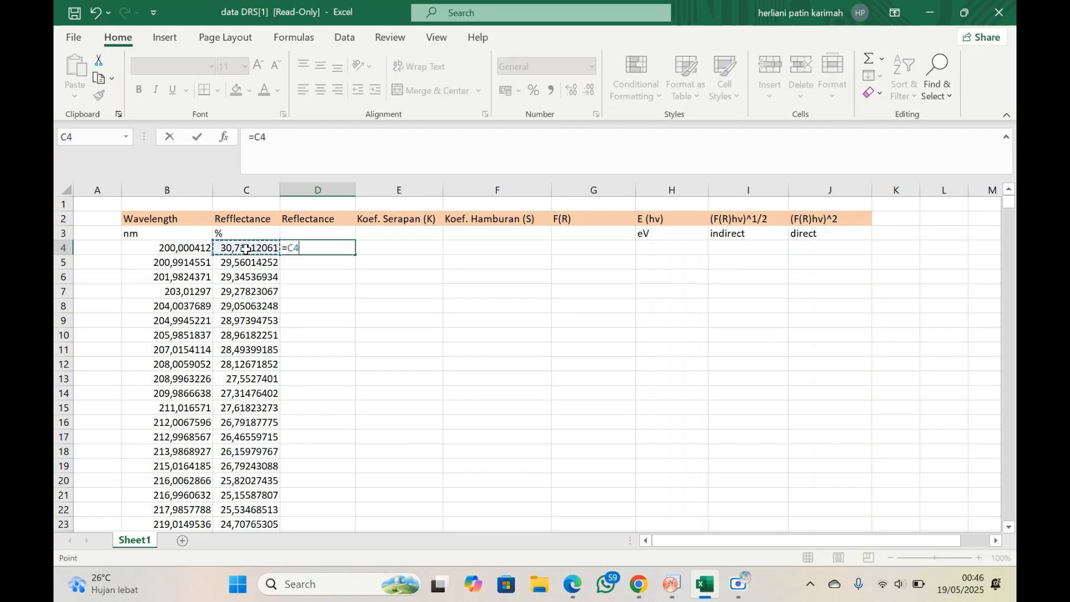
pyautogui.write('/100')
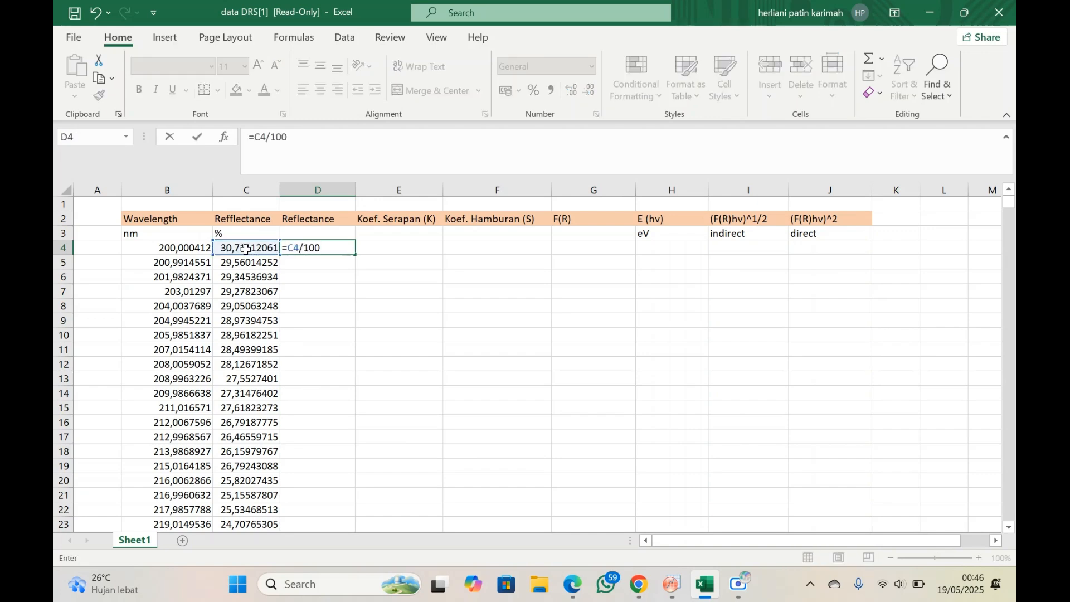
pyautogui.press('Return')
pyautogui.click(304, 249)
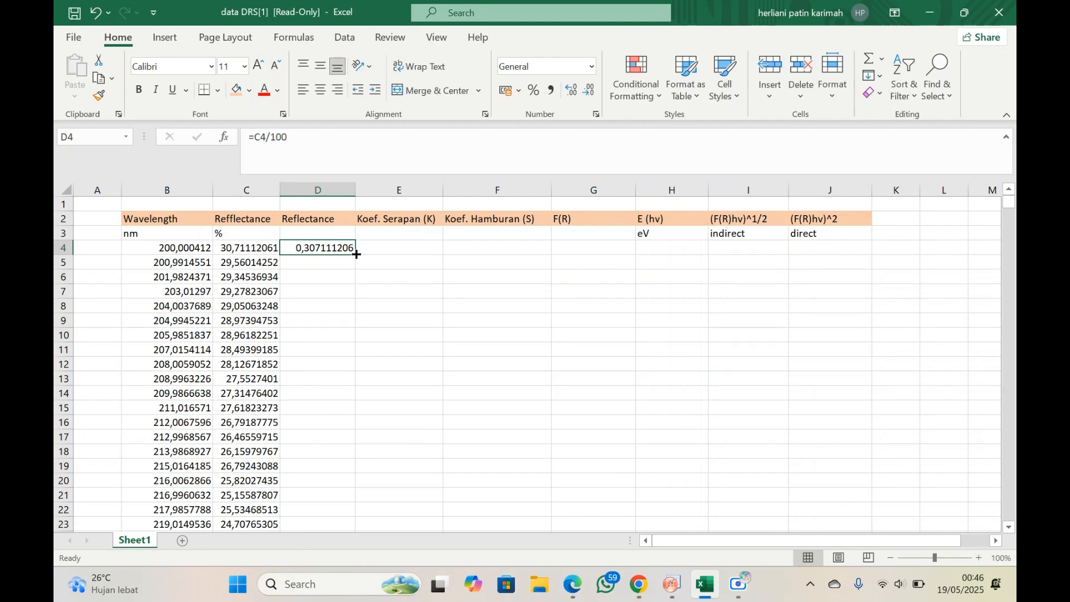
pyautogui.doubleClick(357, 255)
# Calculate the absorption coefficient with =(1-D4)^2 in E4 and fill it down the Koef. Serapan (K) column.
pyautogui.click(375, 255)
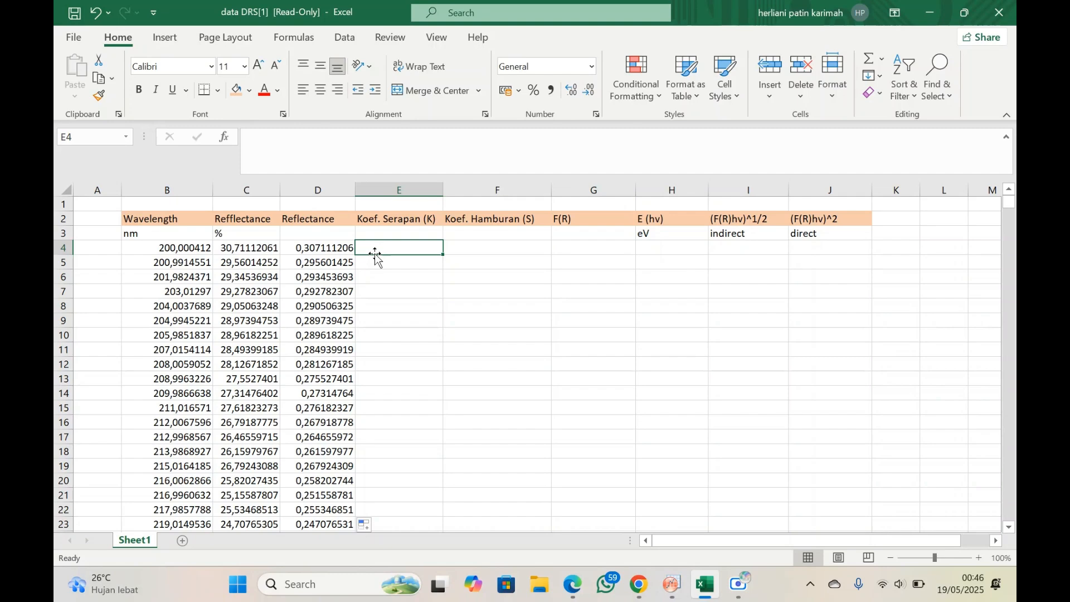
pyautogui.write('=')
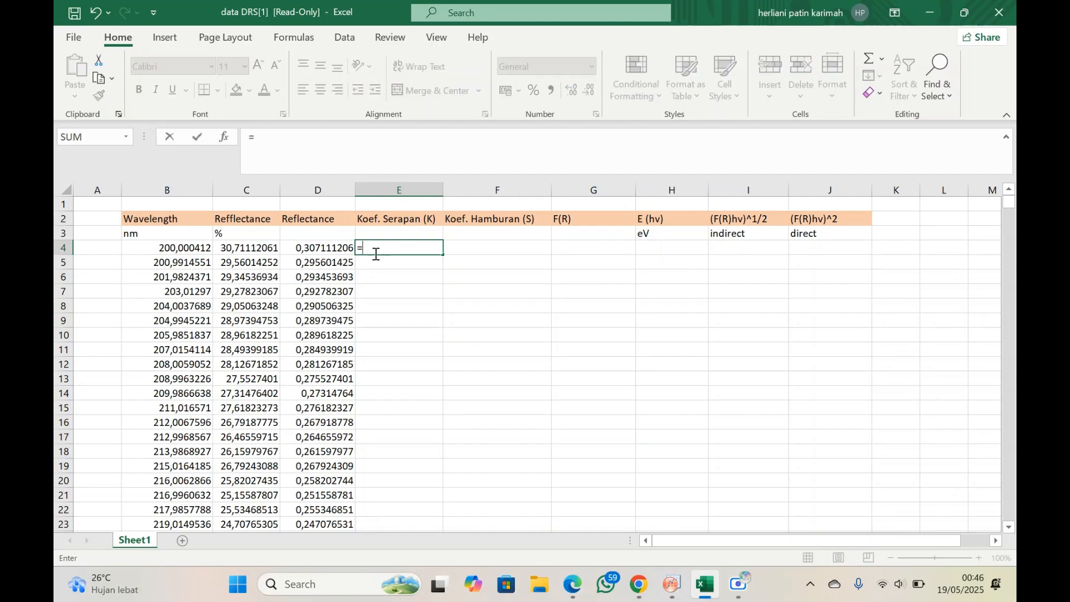
pyautogui.write('(1-')
pyautogui.click(311, 252)
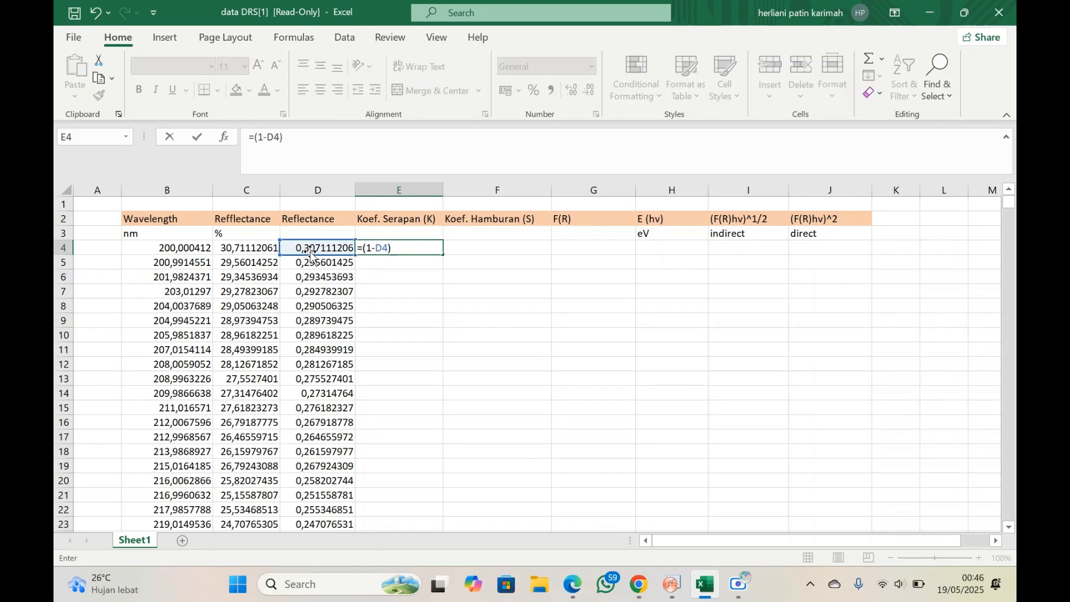
pyautogui.write('2')
pyautogui.press('Return')
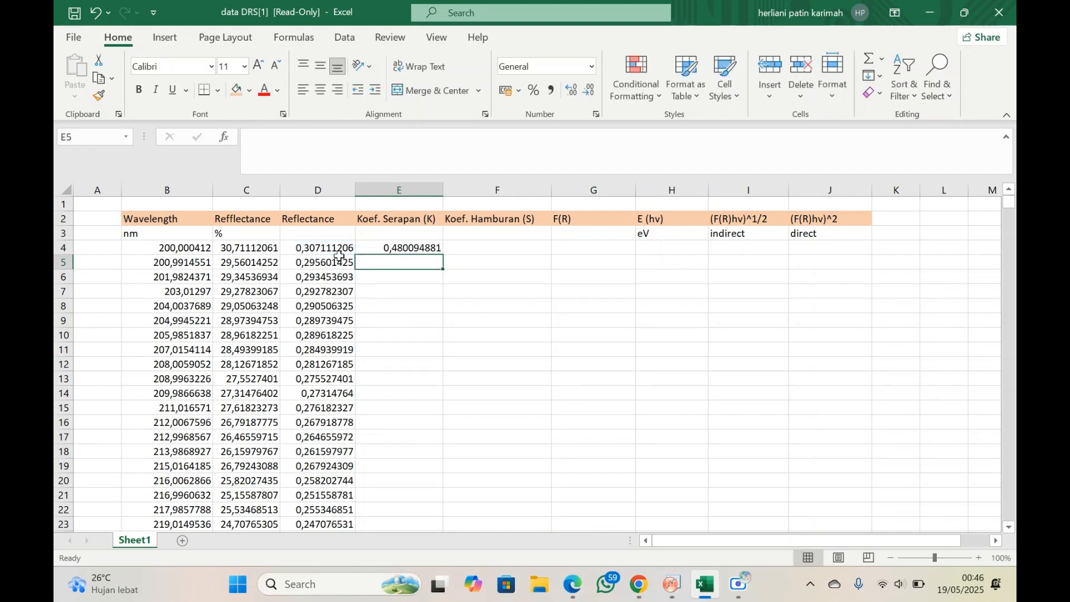
pyautogui.click(379, 246)
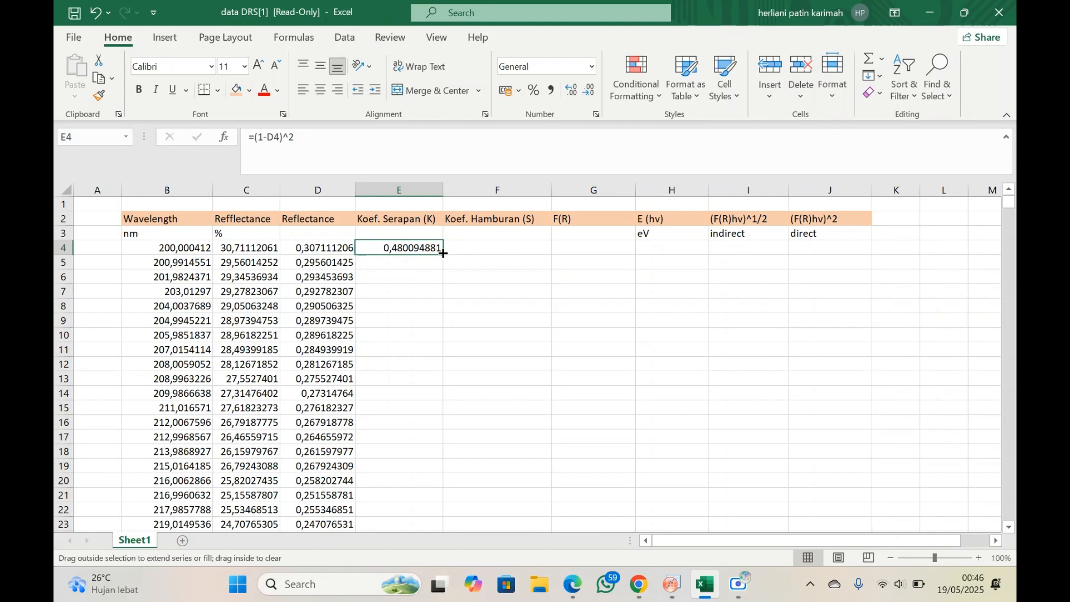
pyautogui.doubleClick(443, 255)
# Calculate the scattering coefficient with =2*D4 in F4 and fill it down the Koef. Hamburan (S) column.
pyautogui.click(481, 250)
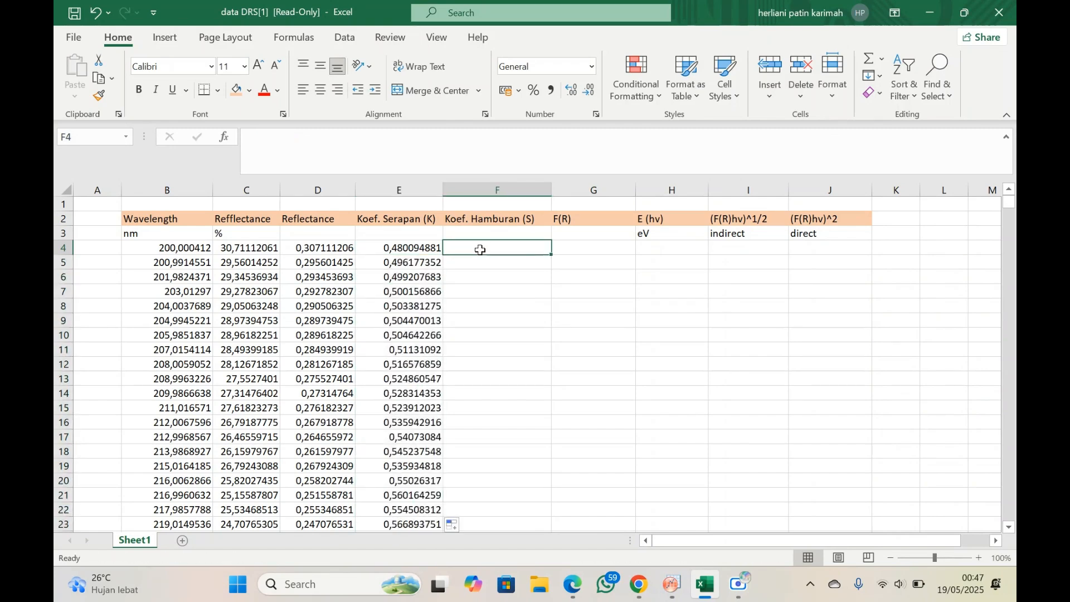
pyautogui.write('=2*')
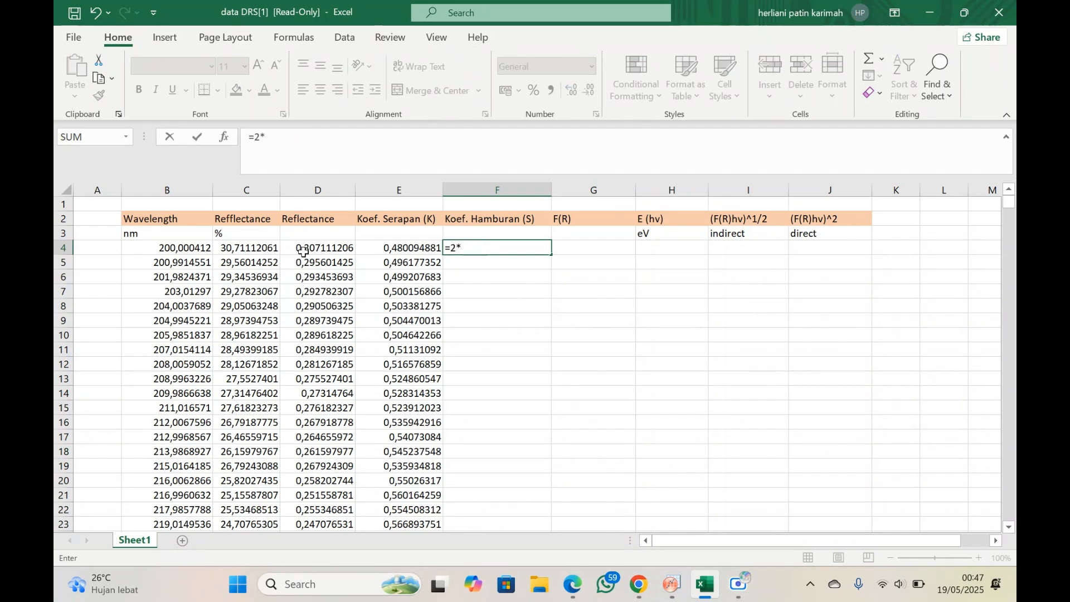
pyautogui.click(303, 249)
pyautogui.press('Return')
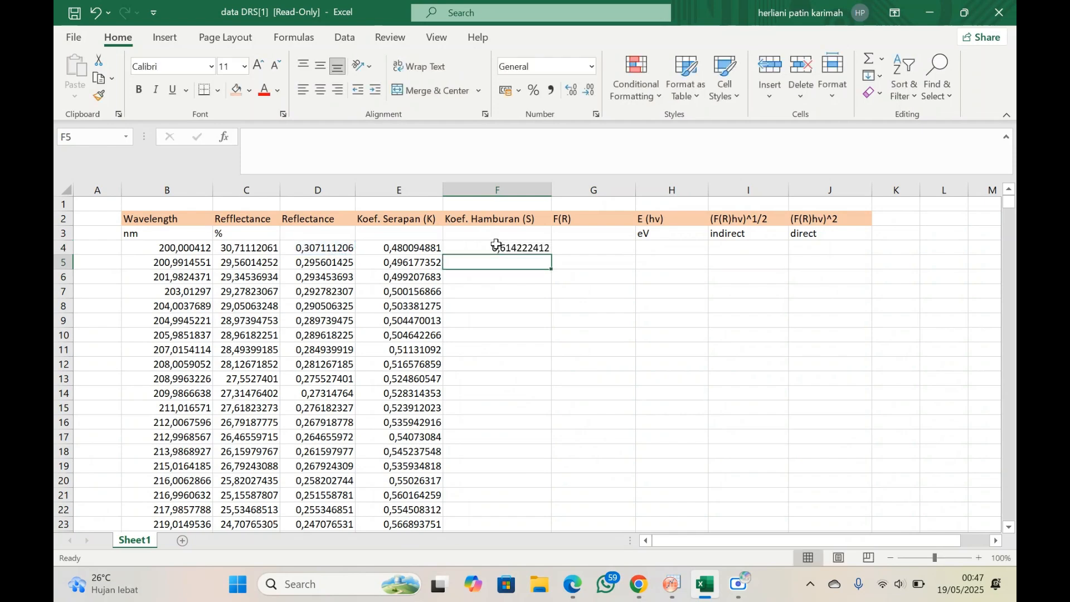
pyautogui.click(500, 247)
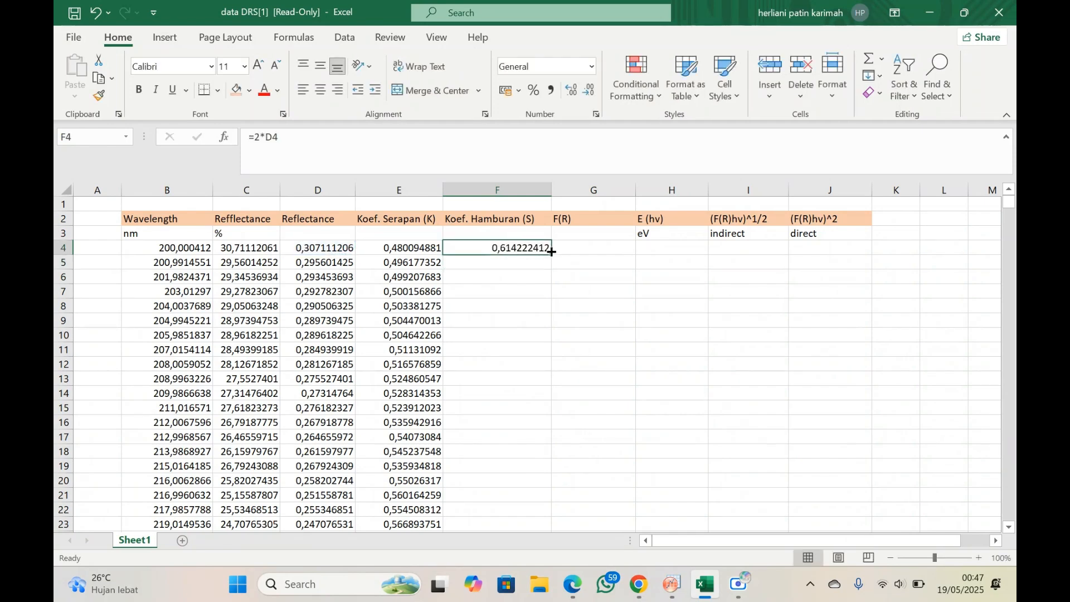
pyautogui.doubleClick(551, 255)
# Calculate the Kubelka-Munk function with =E4/F4 in G4 and fill it down the F(R) column.
pyautogui.click(578, 252)
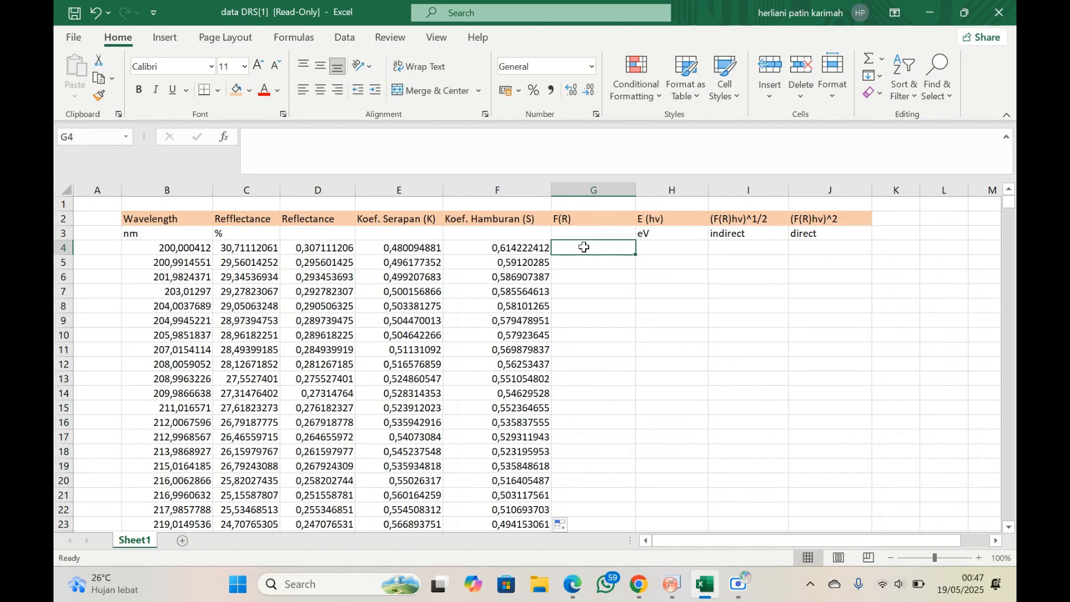
pyautogui.write('=')
pyautogui.click(416, 251)
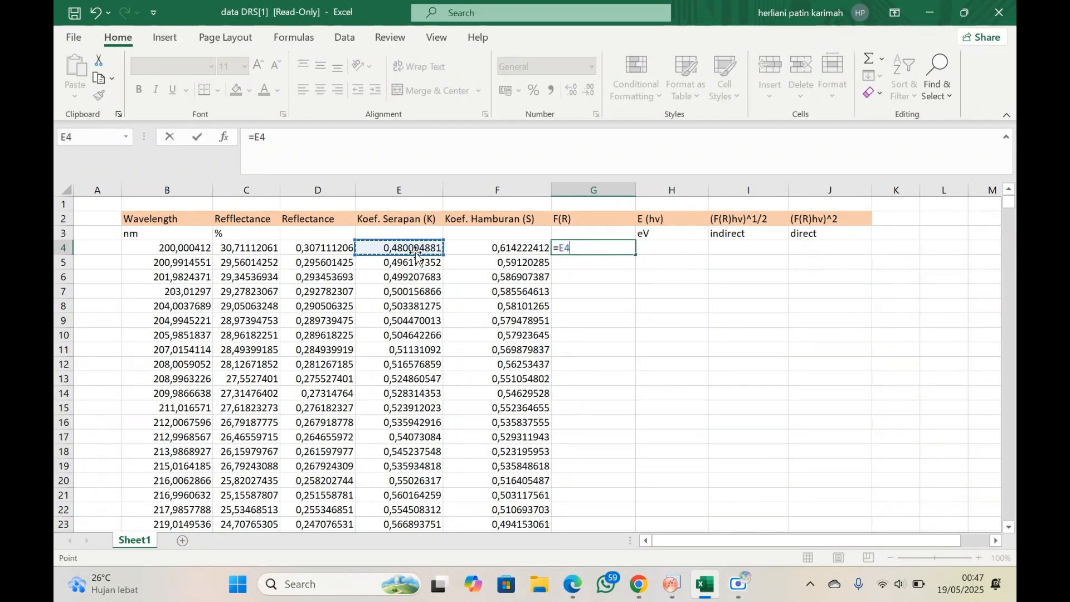
pyautogui.write('/')
pyautogui.click(501, 250)
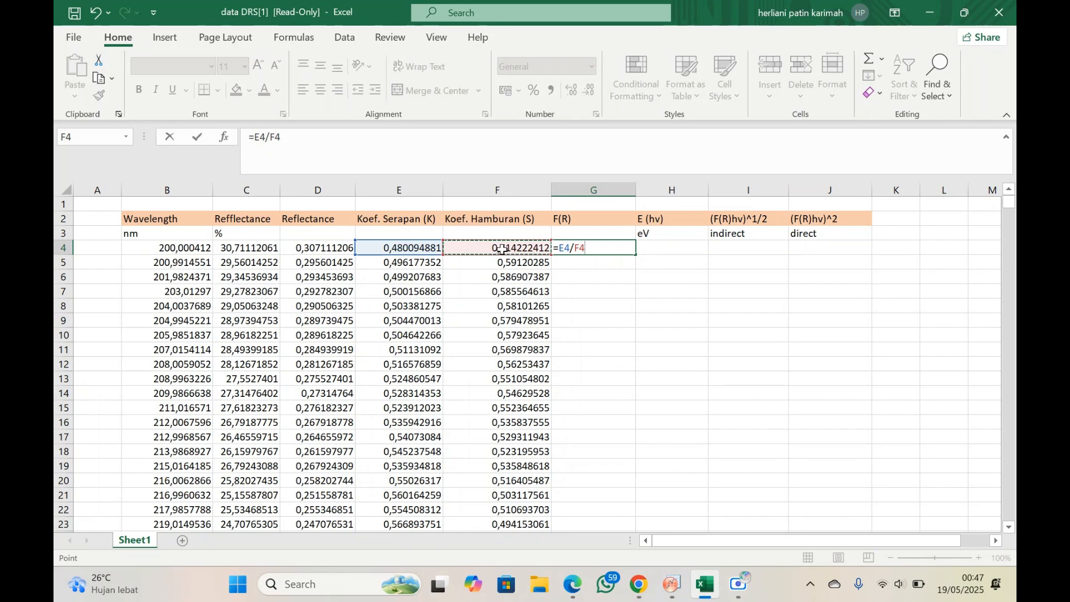
pyautogui.press('Return')
pyautogui.click(569, 247)
pyautogui.doubleClick(636, 256)
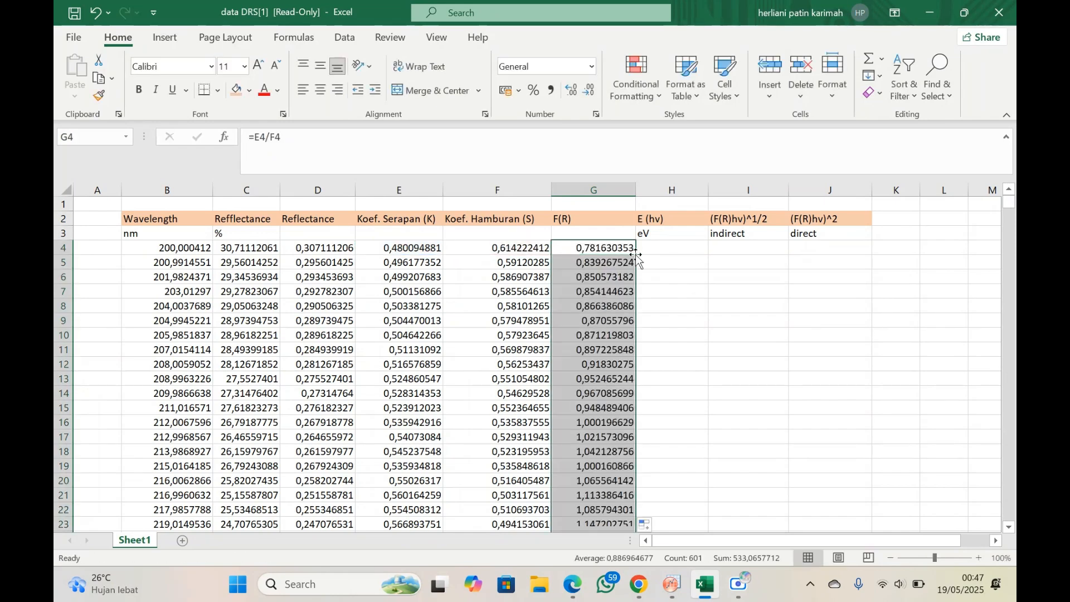
# Widen the E (hv) column H slightly.
pyautogui.click(701, 277)
pyautogui.hscroll(1, 702, 277)
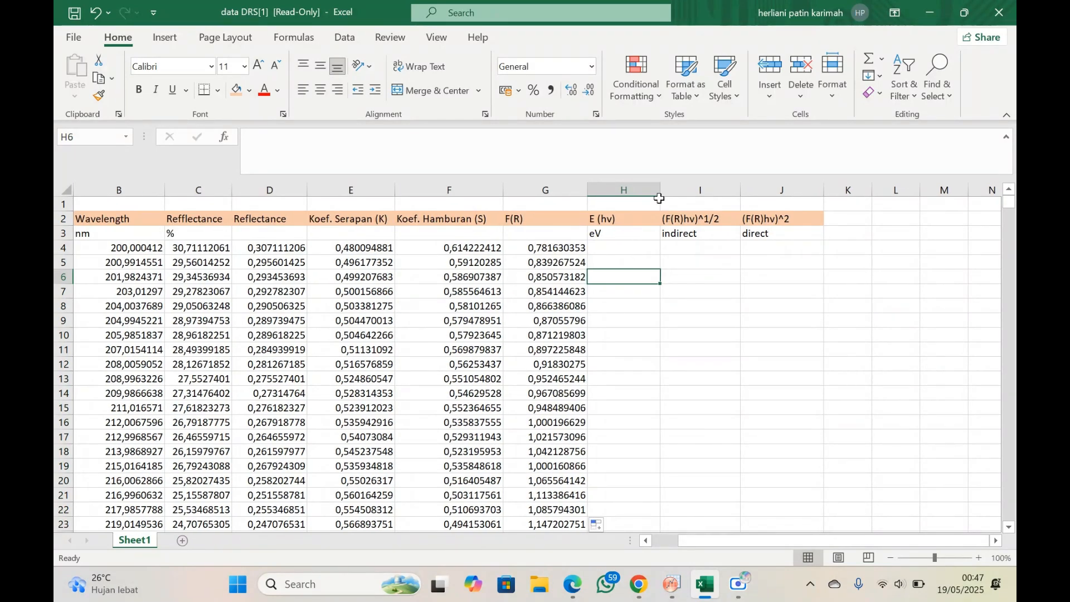
pyautogui.moveTo(661, 190); pyautogui.dragTo(681, 191)
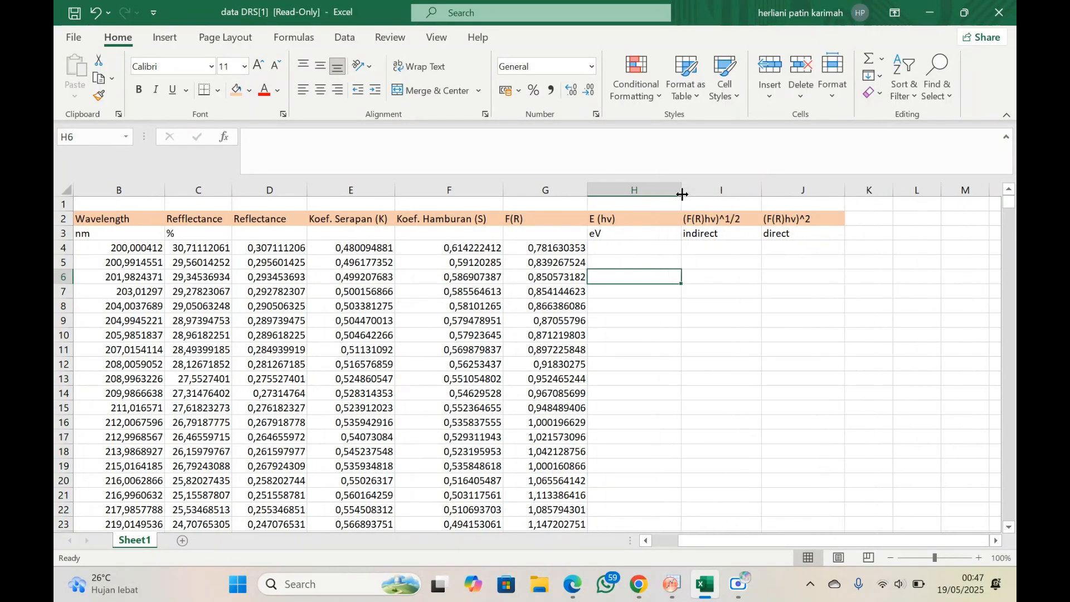
# Convert wavelength to photon energy with =1240/B4 in H4 and fill it down the E (hv) column.
pyautogui.click(645, 252)
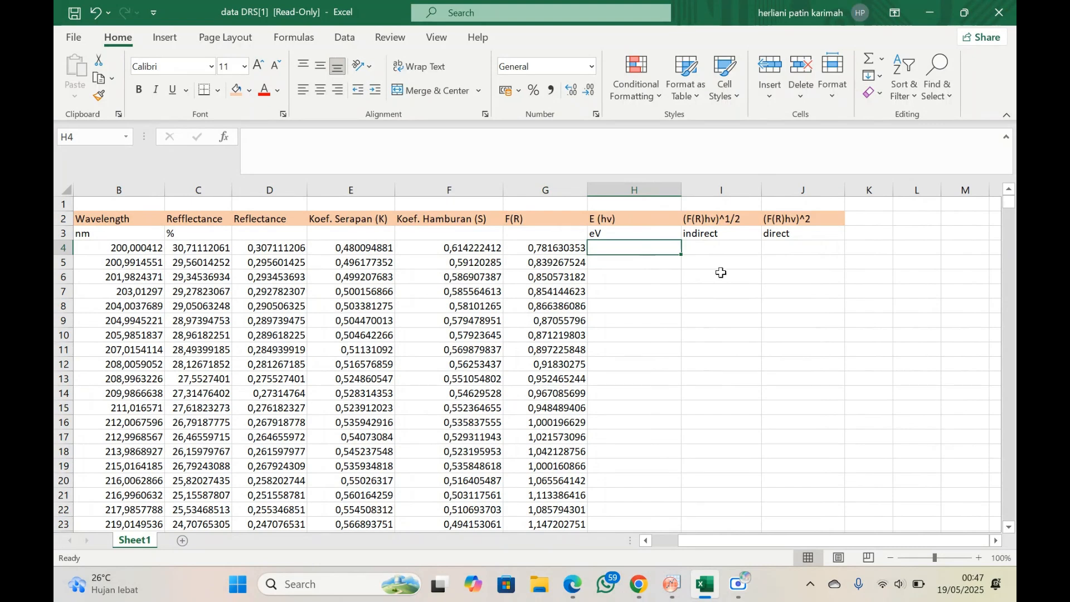
pyautogui.click(721, 273)
pyautogui.click(625, 250)
pyautogui.write('=')
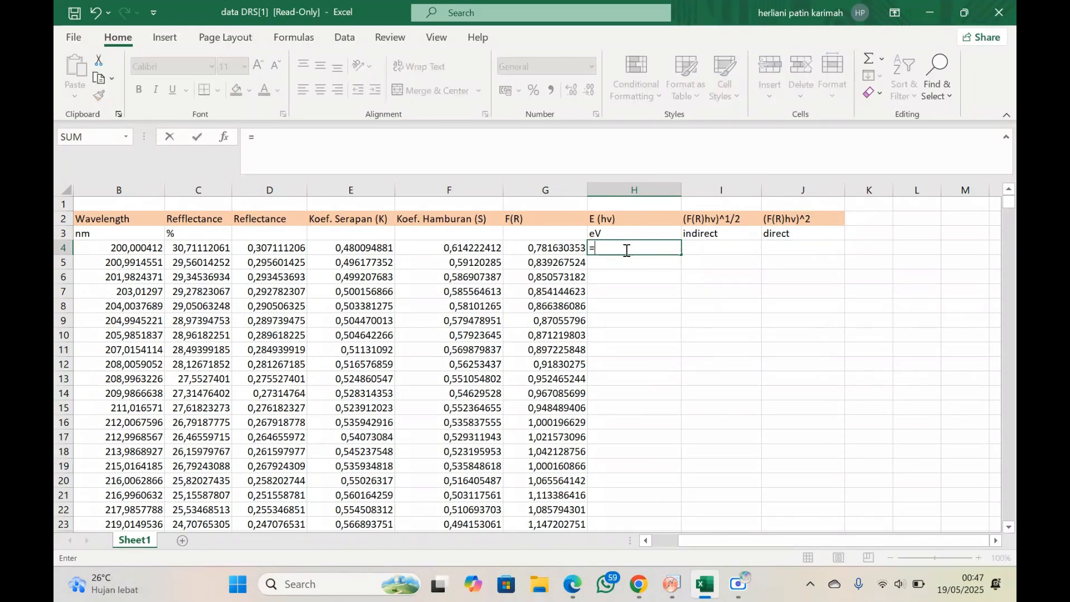
pyautogui.write('124')
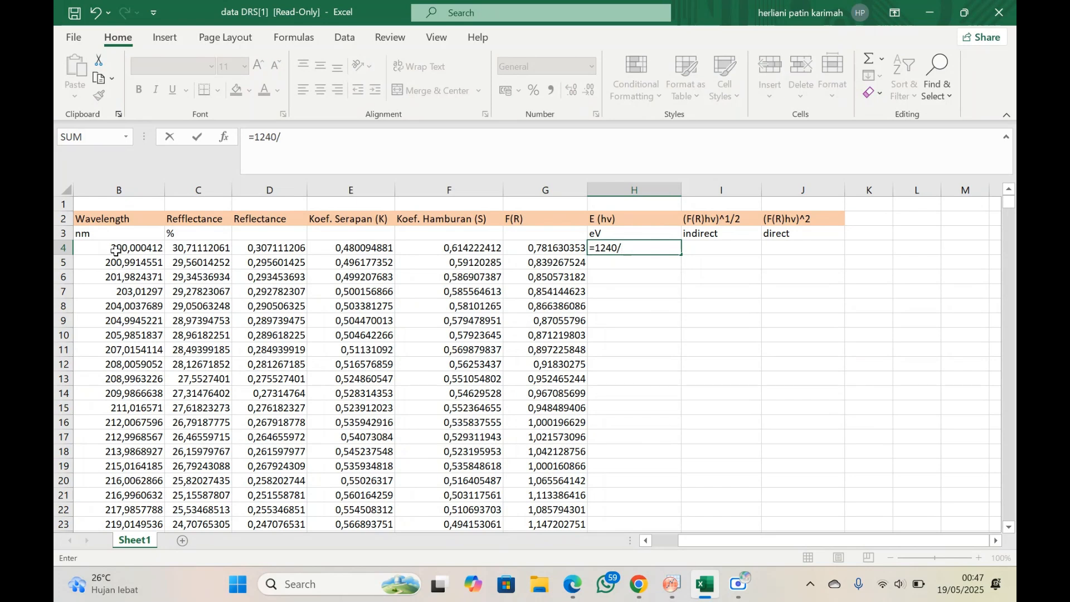
pyautogui.write('0/')
pyautogui.click(115, 251)
pyautogui.press('Return')
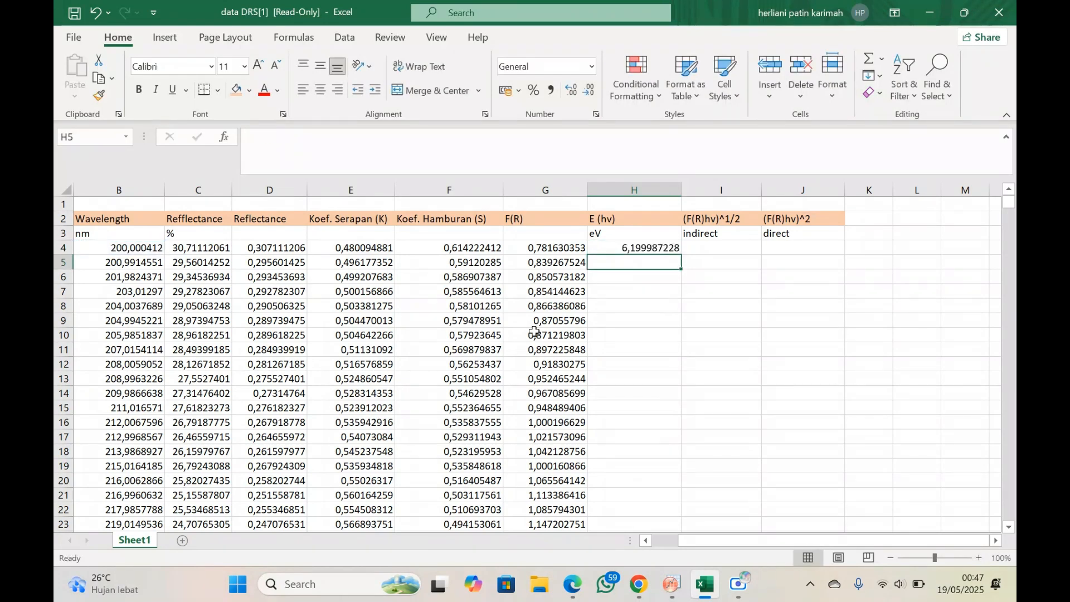
pyautogui.click(639, 247)
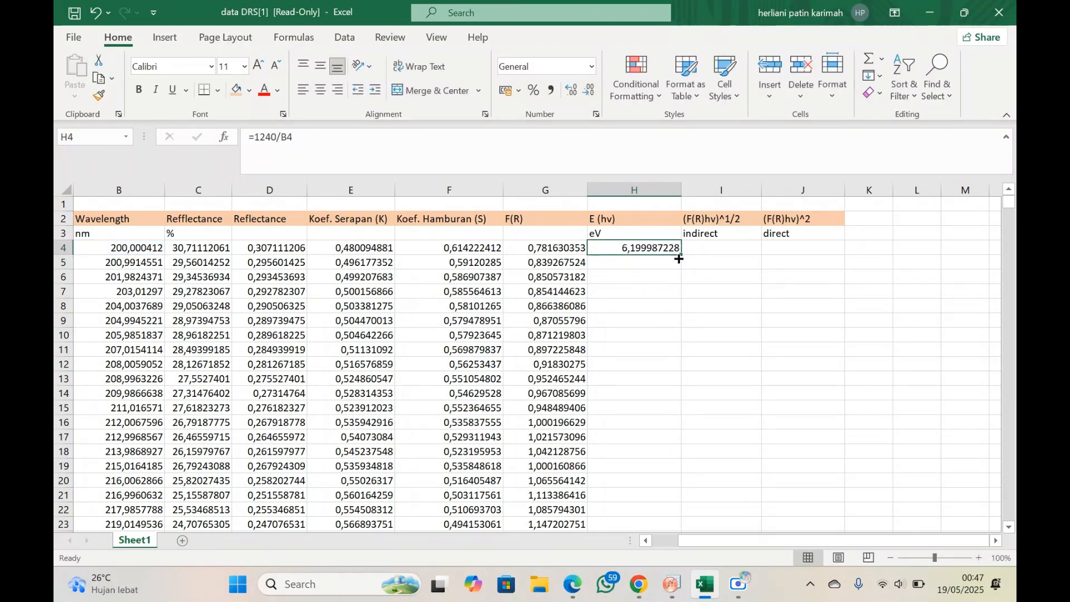
pyautogui.doubleClick(680, 256)
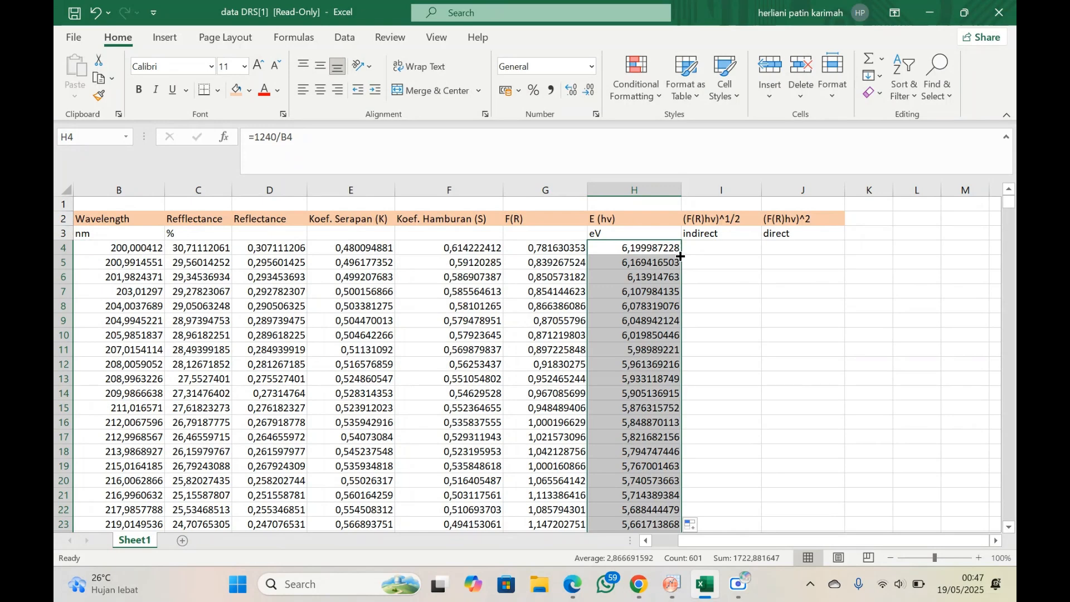
# Widen the indirect and direct Tauc columns I and J slightly.
pyautogui.click(703, 248)
pyautogui.hscroll(1, 703, 246)
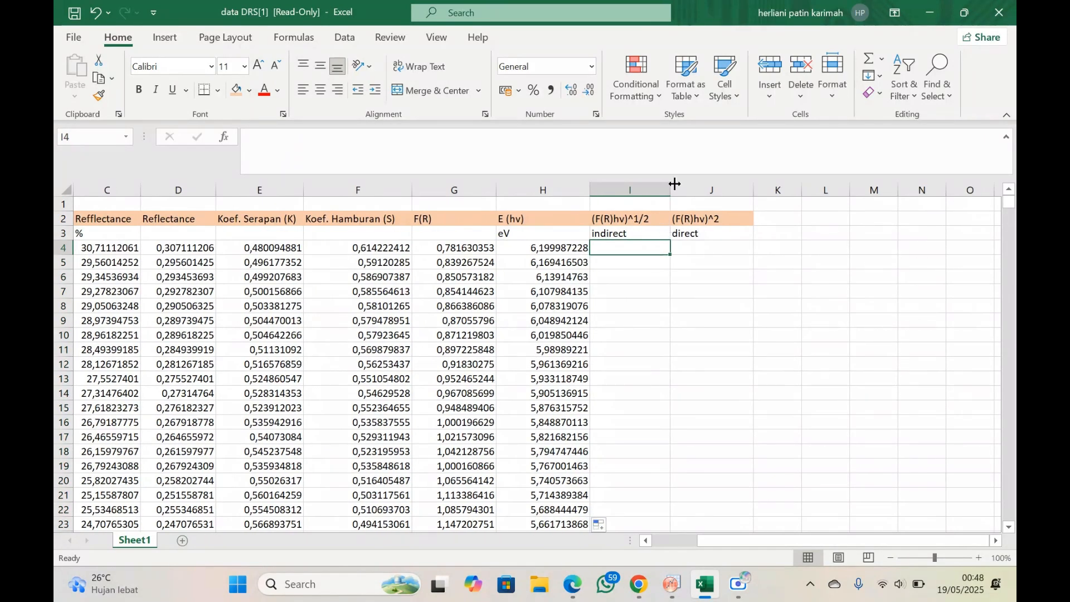
pyautogui.moveTo(669, 190); pyautogui.dragTo(689, 190)
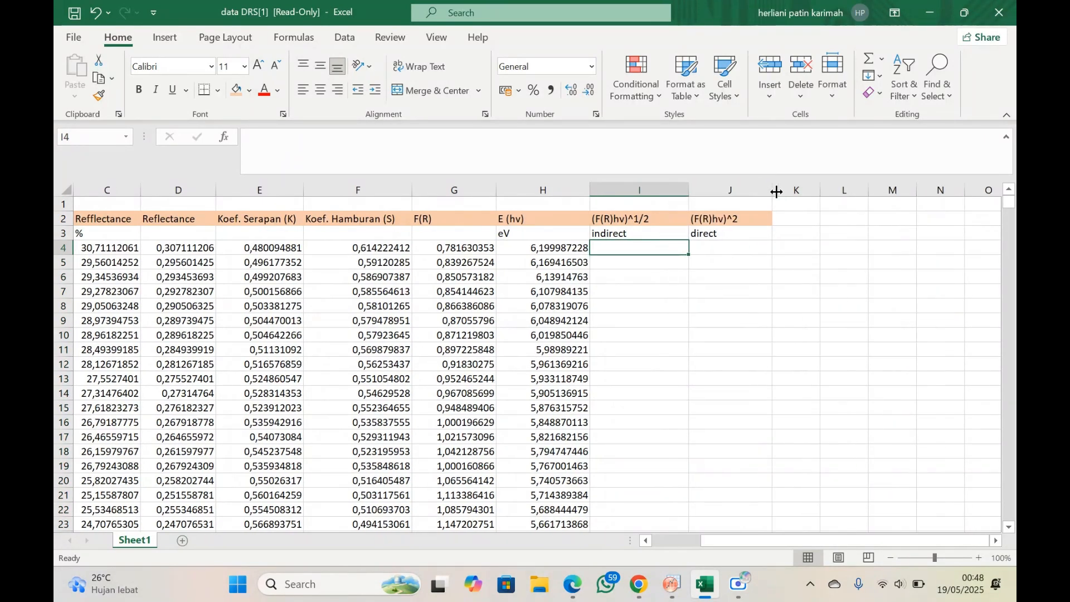
pyautogui.moveTo(772, 191); pyautogui.dragTo(782, 191)
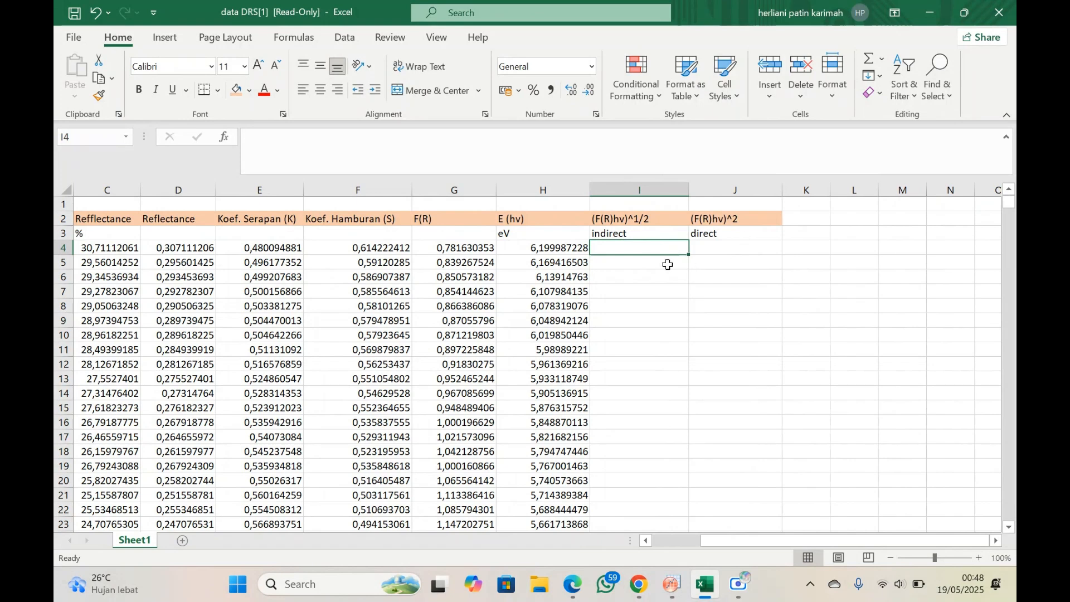
# Calculate the indirect Tauc term with =(G4*H4)^1/2 in I4 and fill it down the (F(R)hv)^1/2 column.
pyautogui.click(676, 287)
pyautogui.click(638, 252)
pyautogui.write('=')
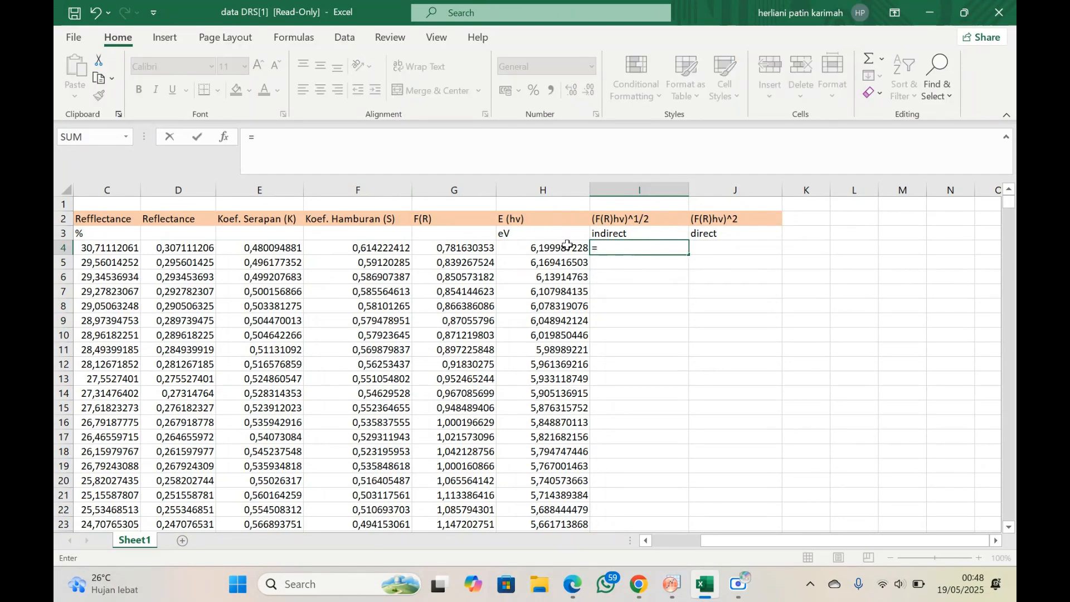
pyautogui.click(438, 245)
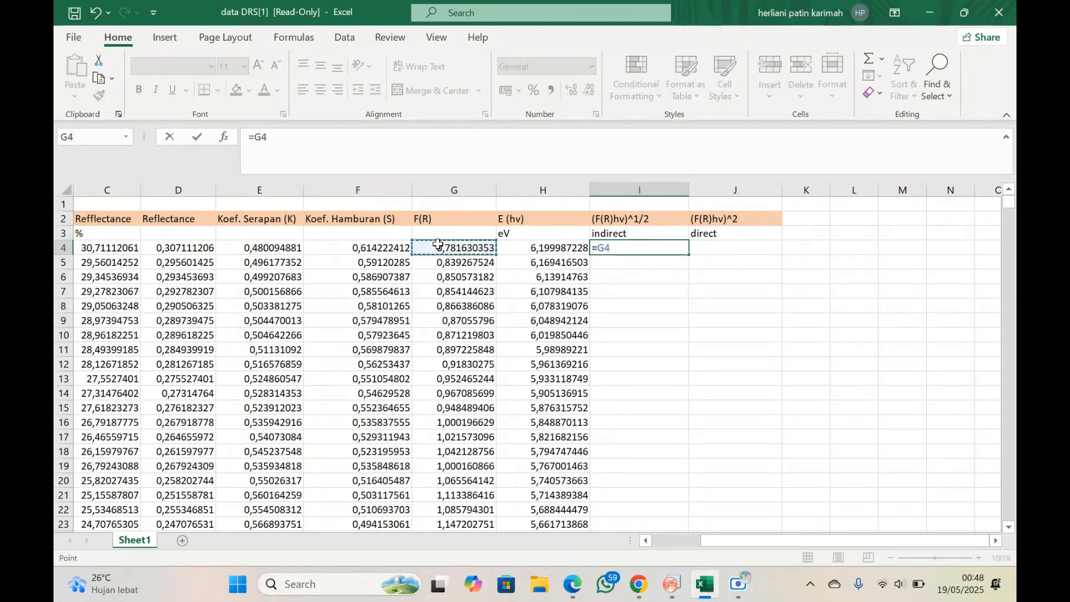
pyautogui.click(596, 248)
pyautogui.write('(G4')
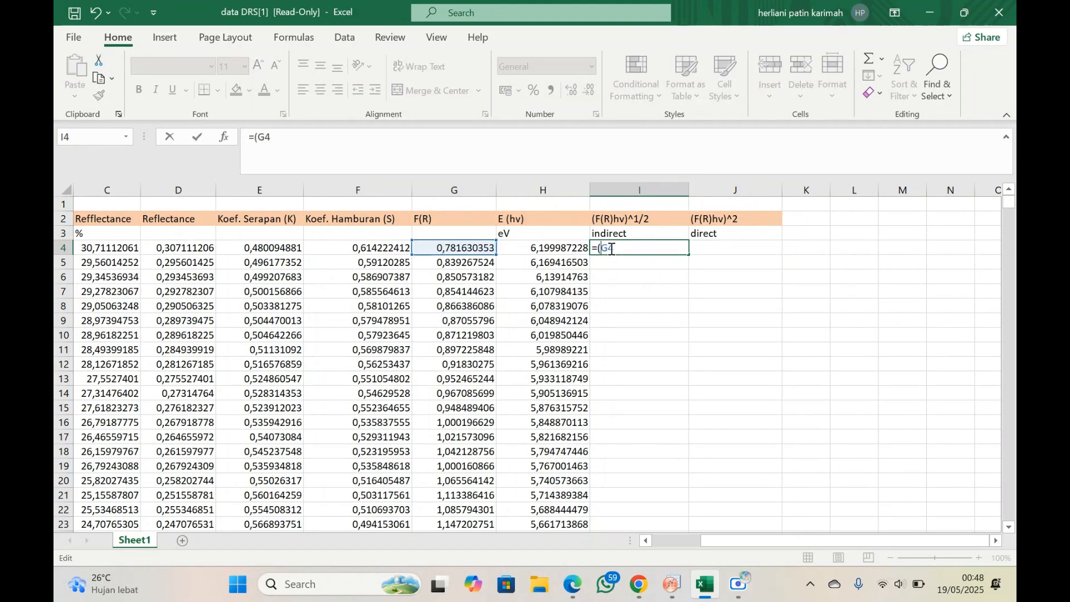
pyautogui.write('*')
pyautogui.click(515, 248)
pyautogui.write(')^1/2')
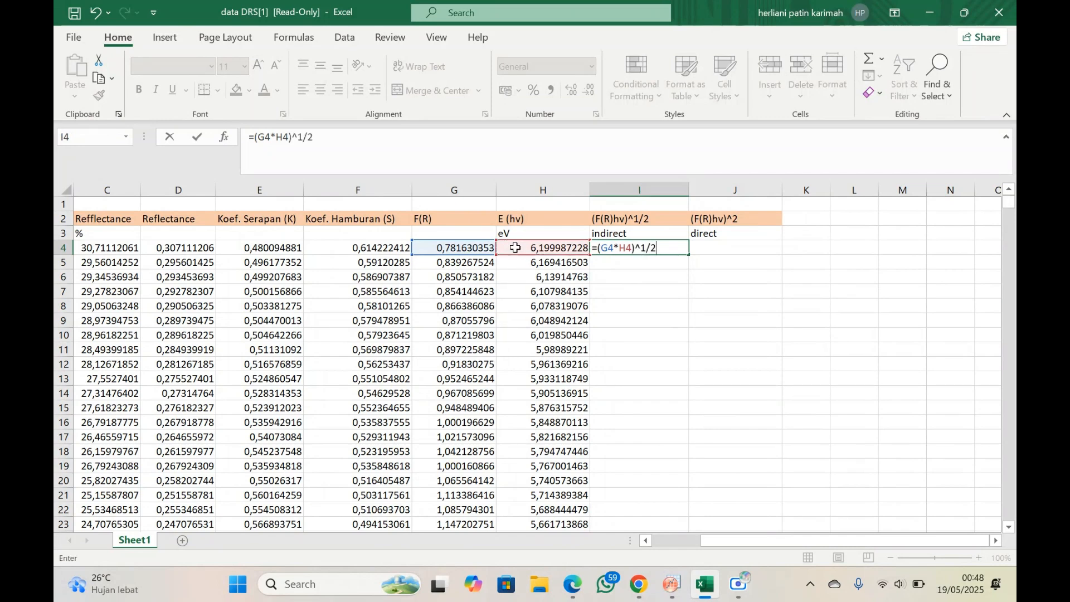
pyautogui.press('Return')
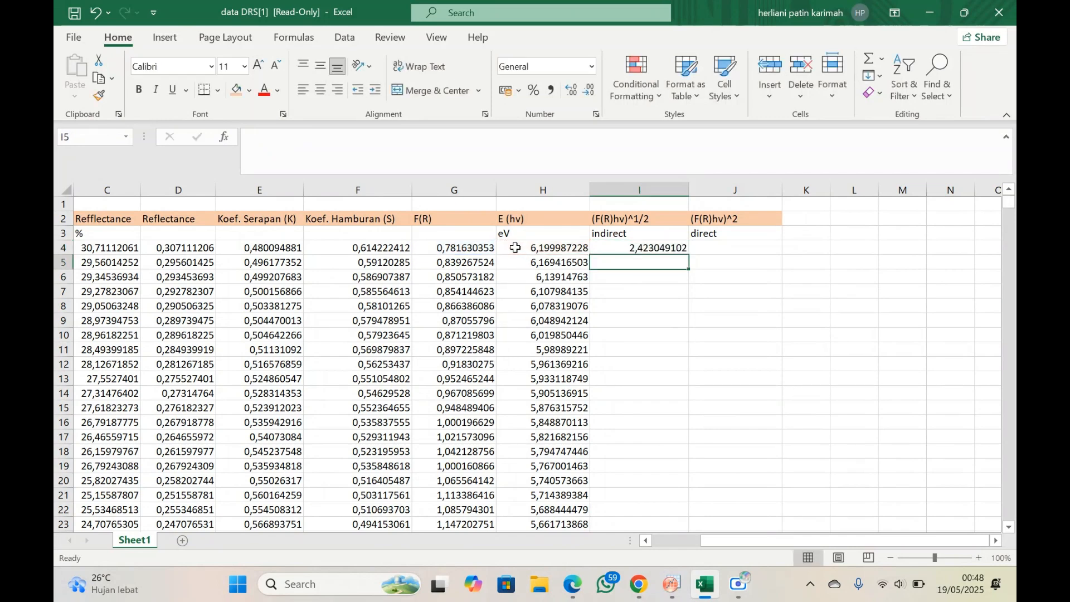
pyautogui.click(634, 247)
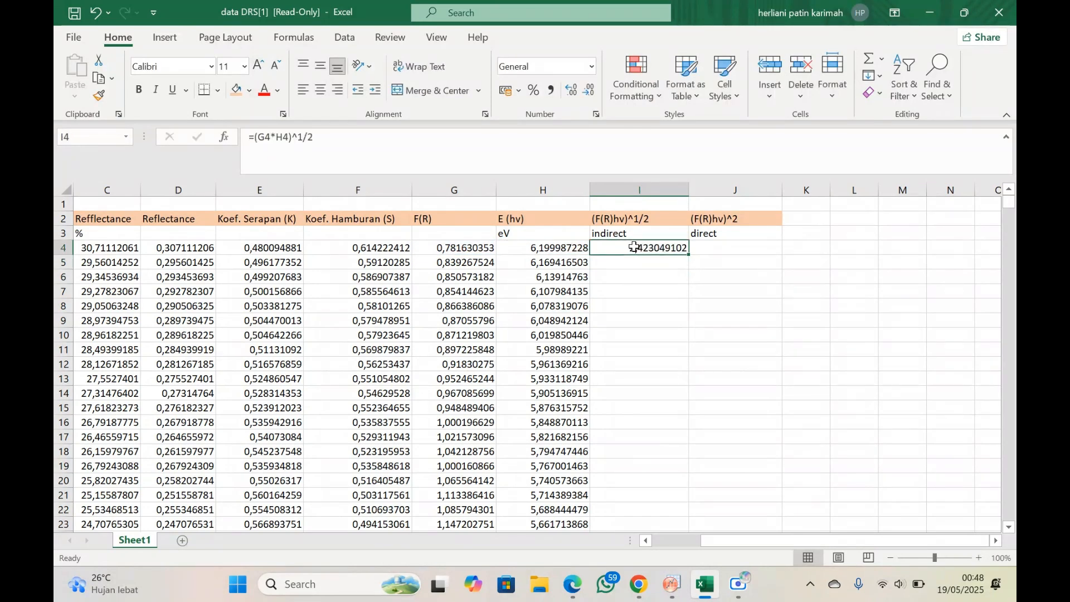
pyautogui.doubleClick(690, 255)
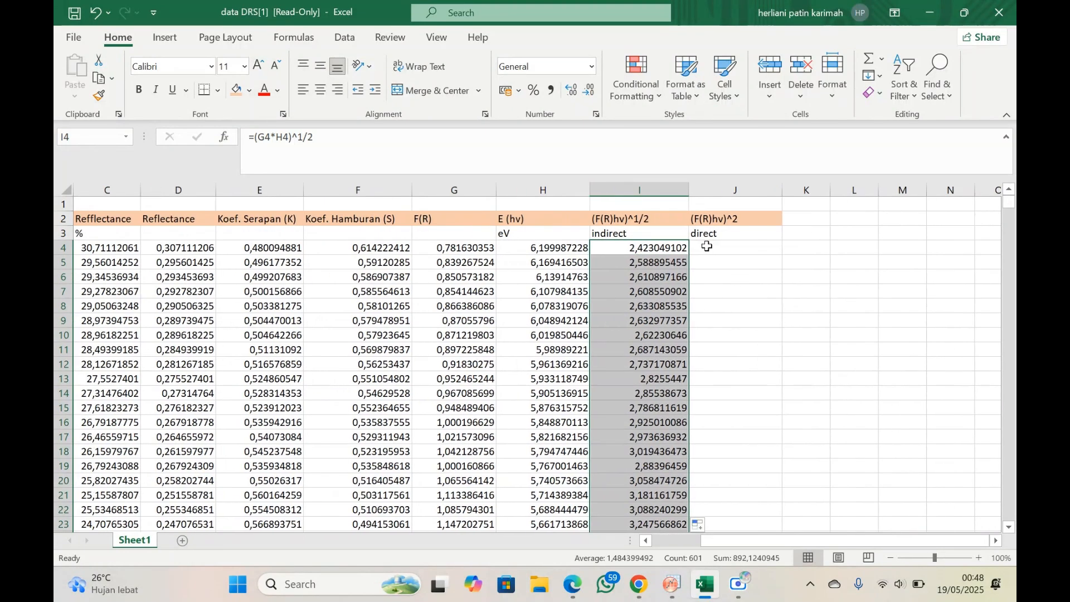
# Calculate the direct Tauc term with =(G4*H4)^2 in J4 and fill it down the (F(R)hv)^2 column.
pyautogui.click(708, 246)
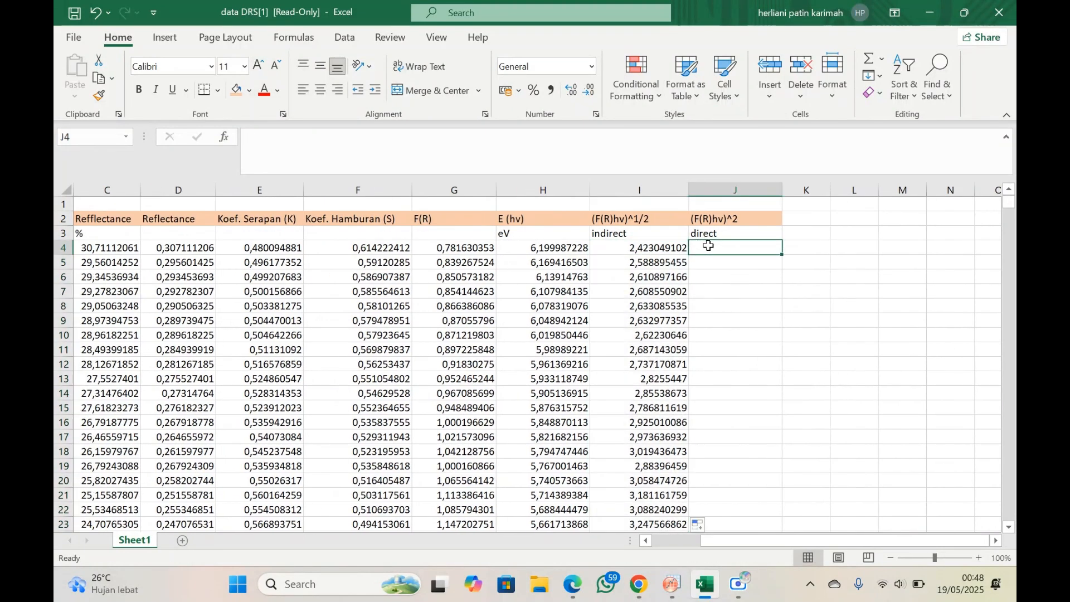
pyautogui.write('=(')
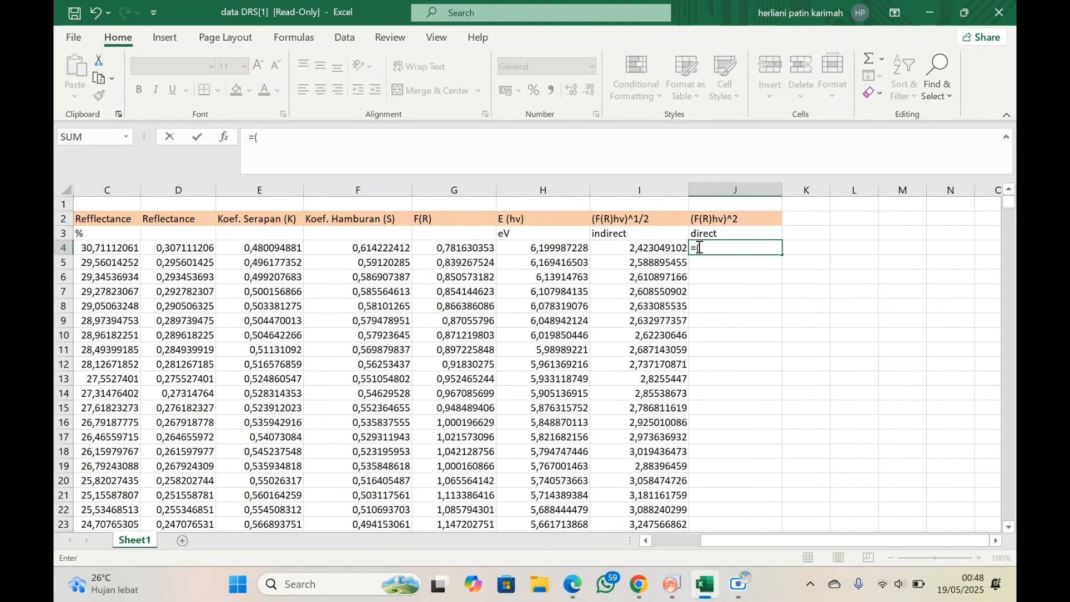
pyautogui.click(444, 249)
pyautogui.write('*')
pyautogui.click(573, 249)
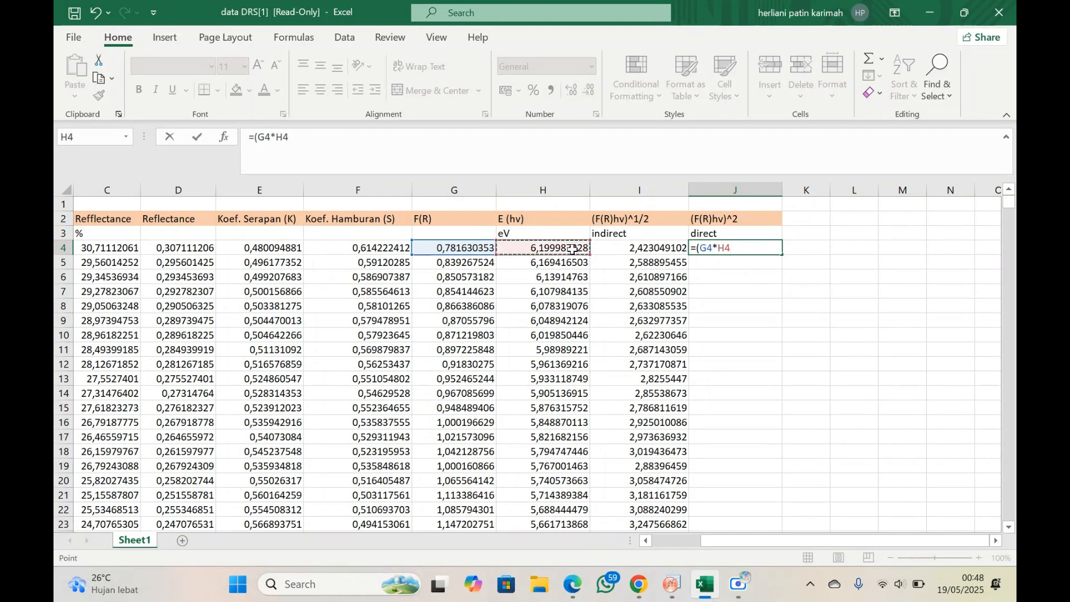
pyautogui.write(')^2')
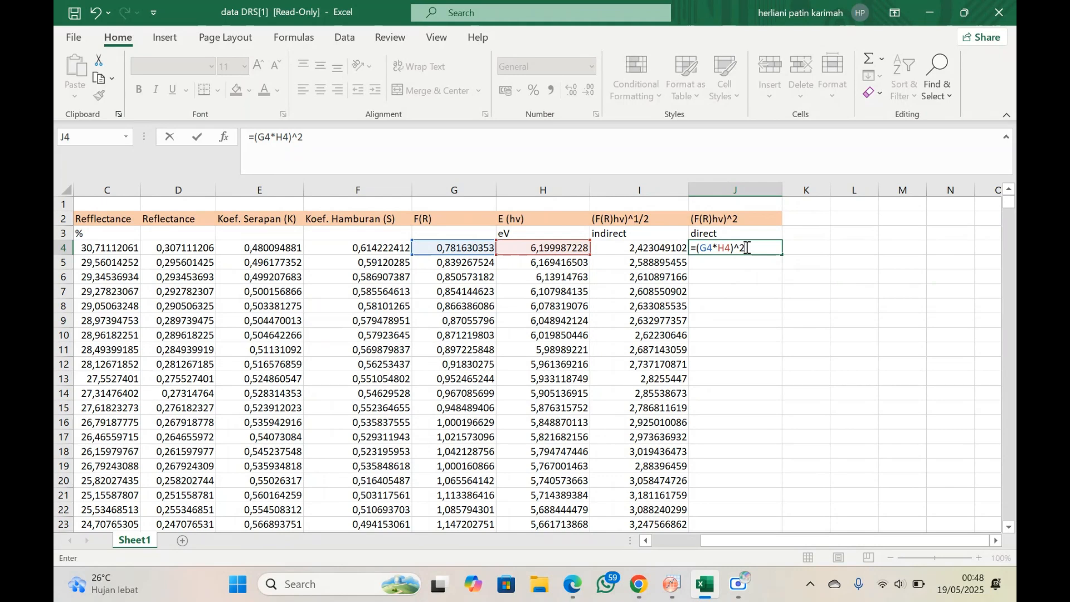
pyautogui.press('Return')
pyautogui.click(758, 249)
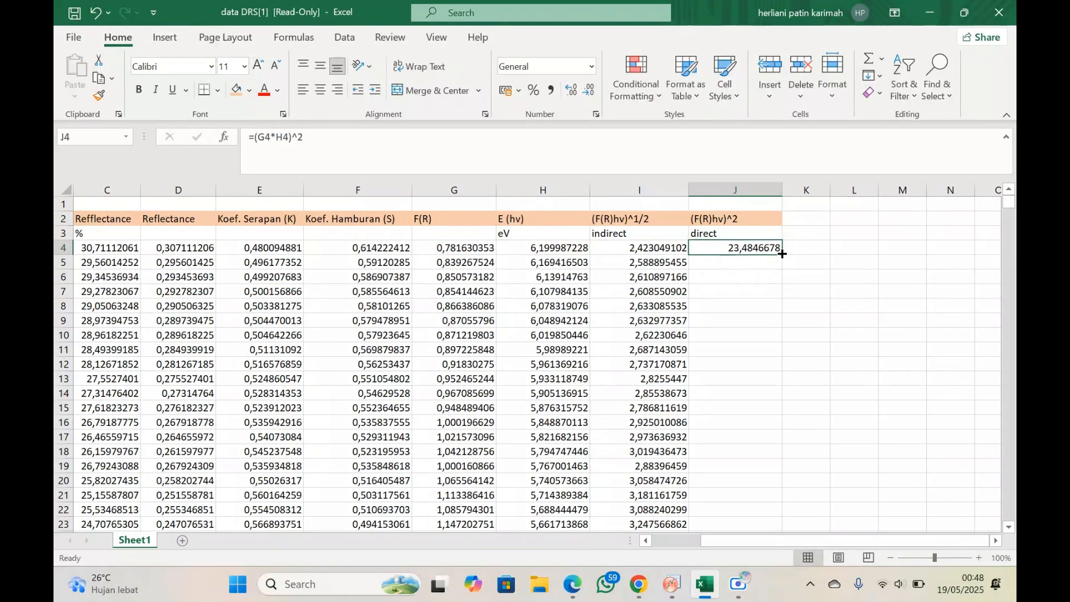
pyautogui.doubleClick(783, 253)
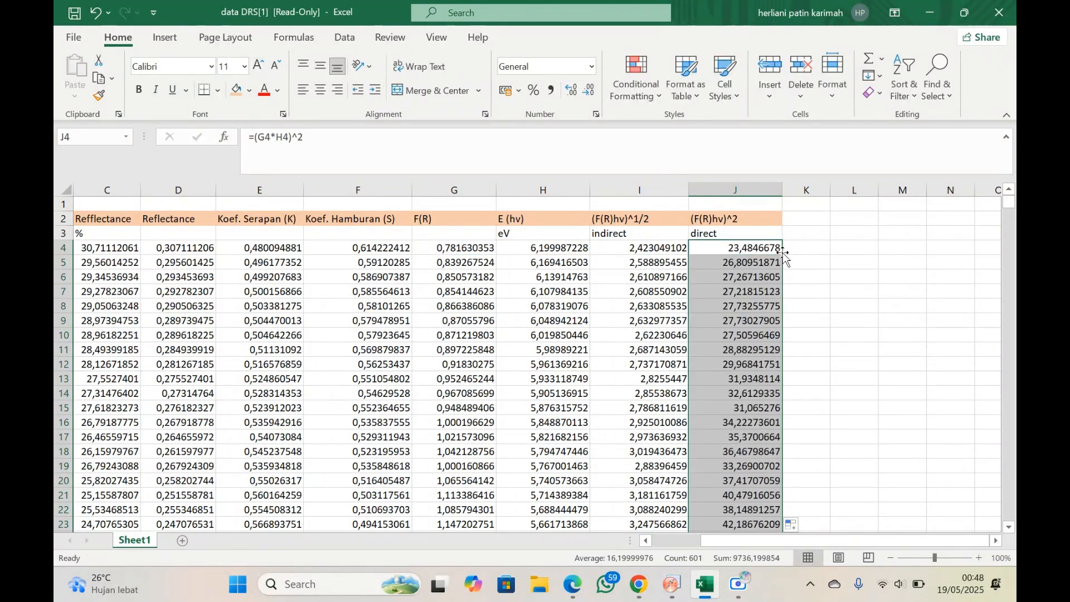
pyautogui.click(845, 287)
pyautogui.scroll(-2, 845, 287)
pyautogui.scroll(2, 845, 286)
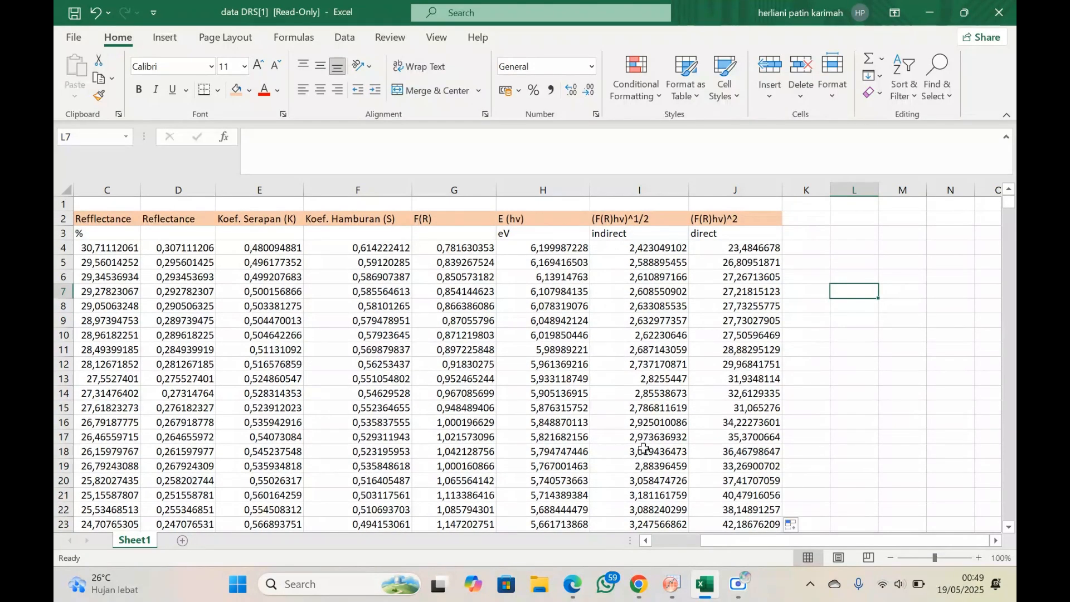
pyautogui.click(913, 369)
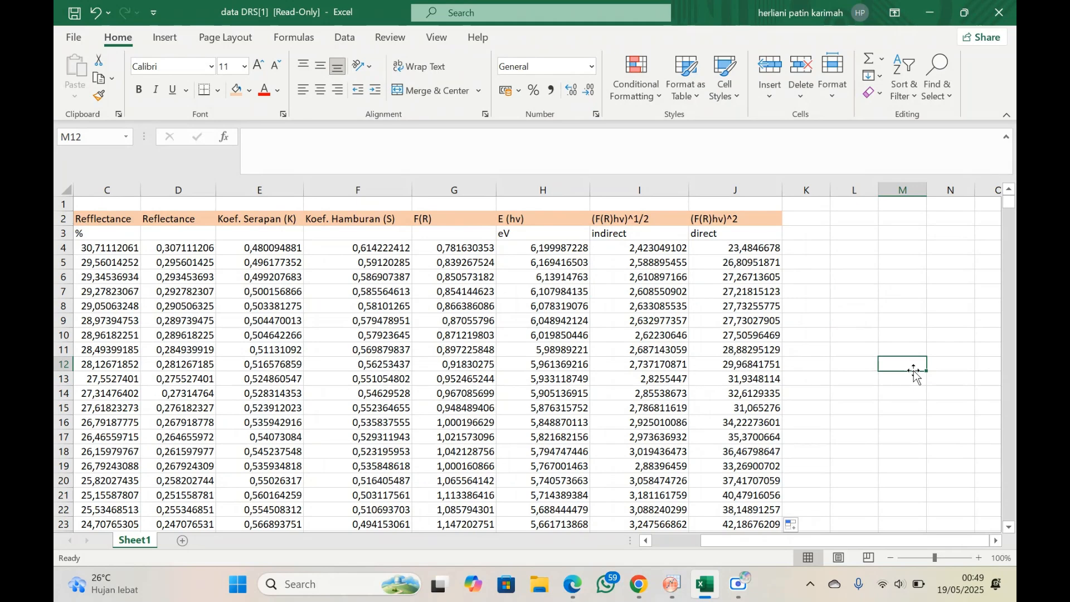
pyautogui.click(840, 263)
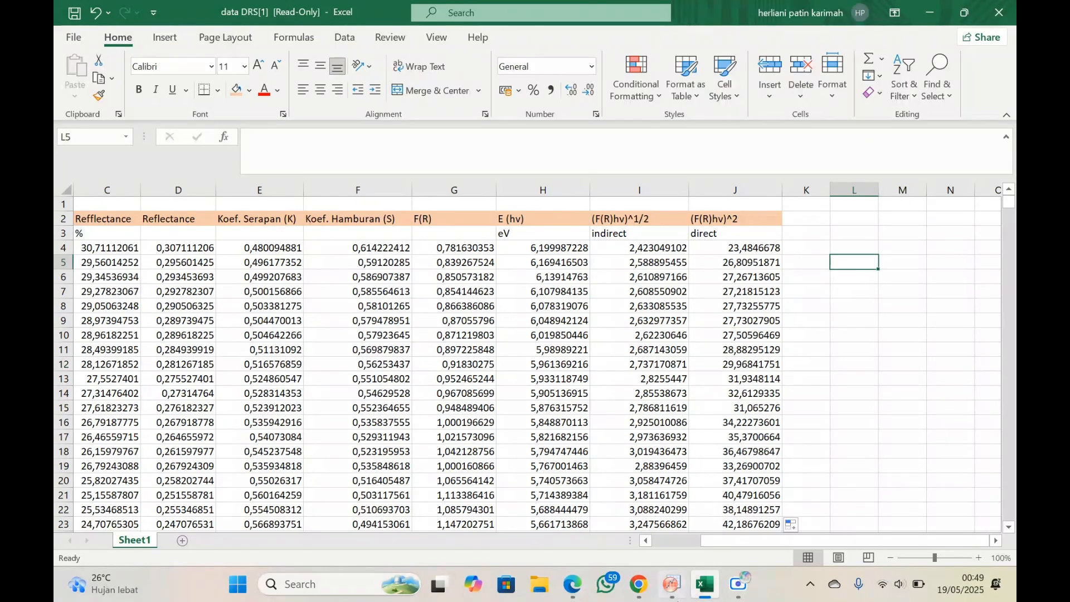
# Switch to OriginPro, tile it side by side with the Excel data, and maximize the Book1 worksheet.
pyautogui.click(673, 597)
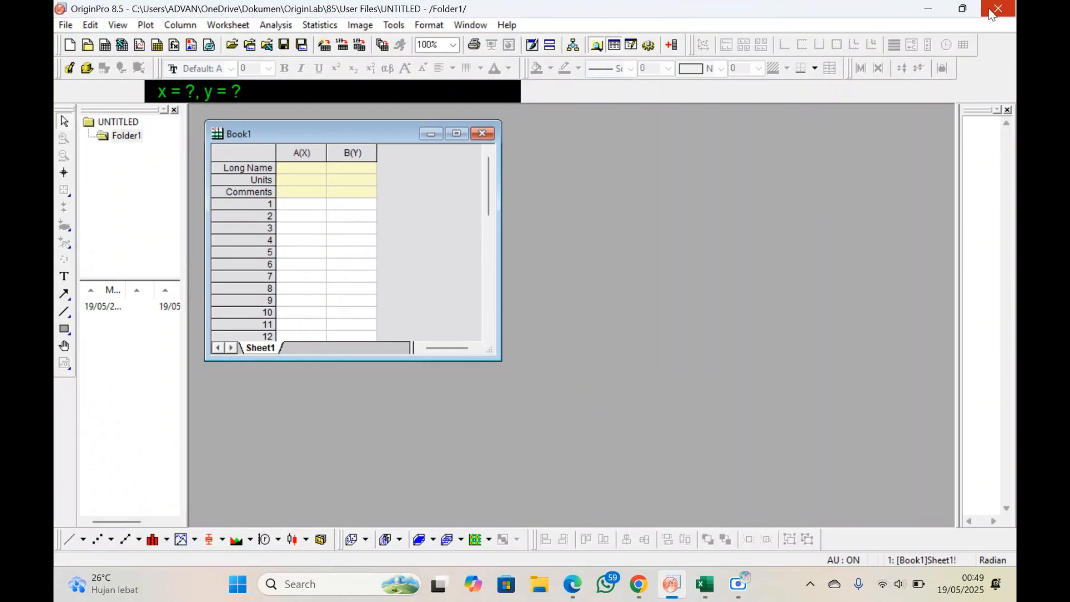
pyautogui.moveTo(977, 13)
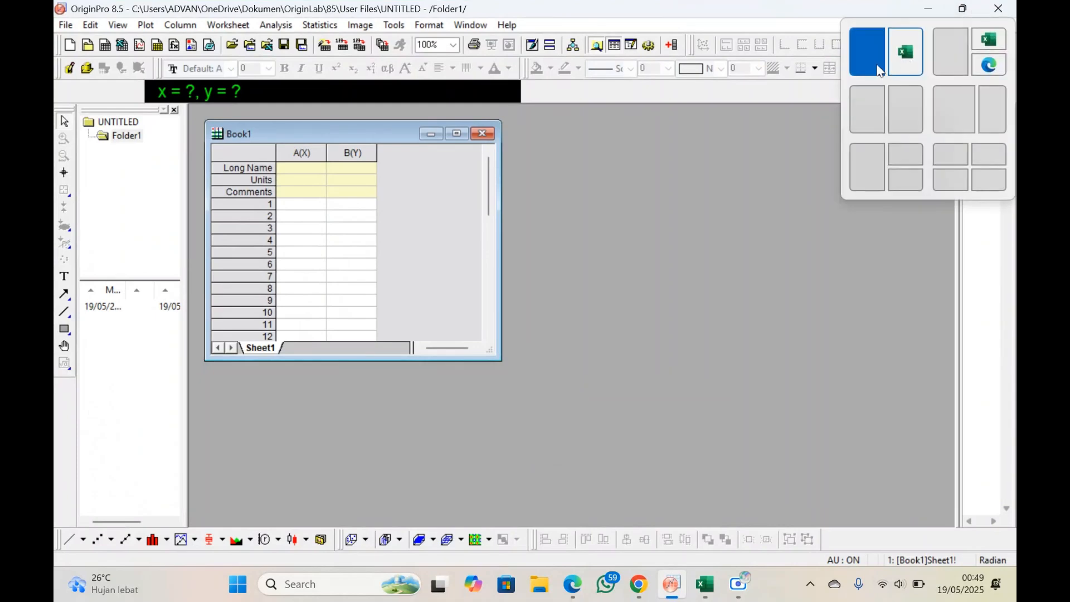
pyautogui.click(878, 65)
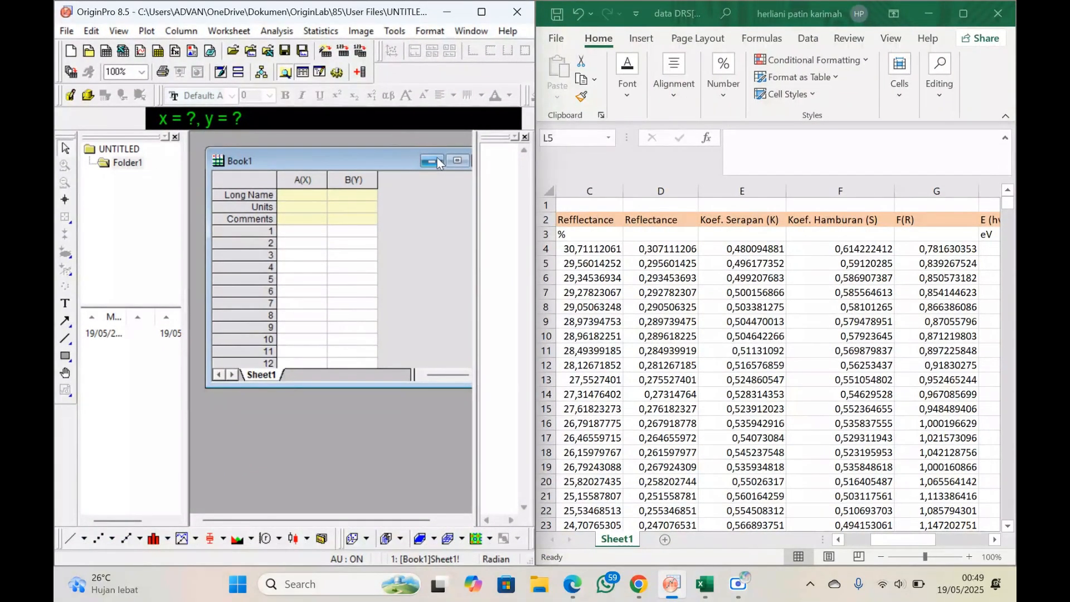
pyautogui.click(452, 160)
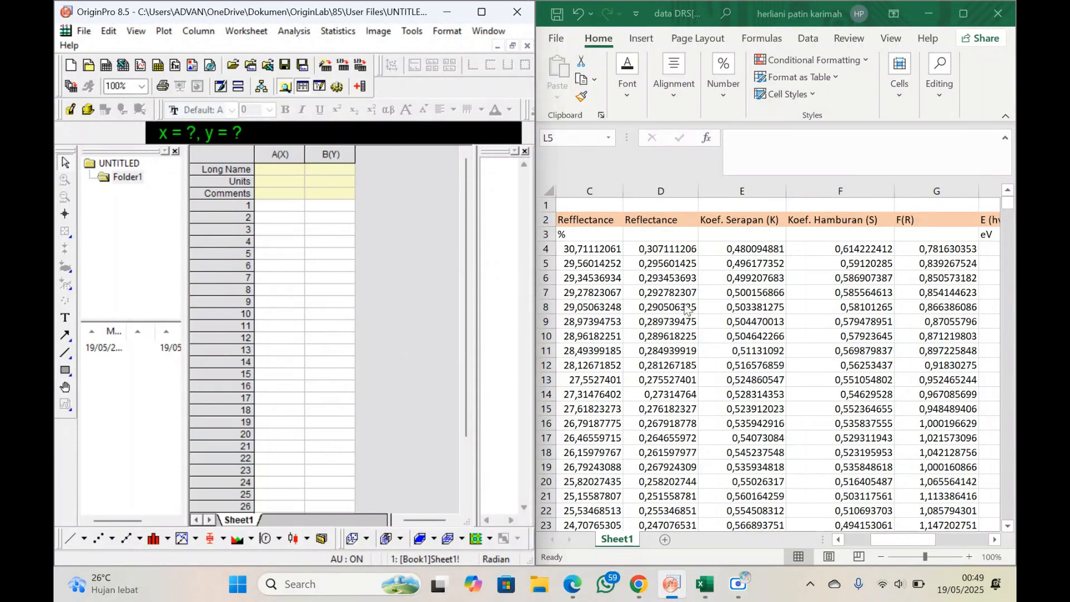
# Copy the E (hv), indirect and direct Tauc data from H4:J4 down to row 604 in Excel.
pyautogui.hscroll(-3, 669, 311)
pyautogui.hscroll(10, 680, 309)
pyautogui.hscroll(-10, 690, 308)
pyautogui.hscroll(3, 689, 308)
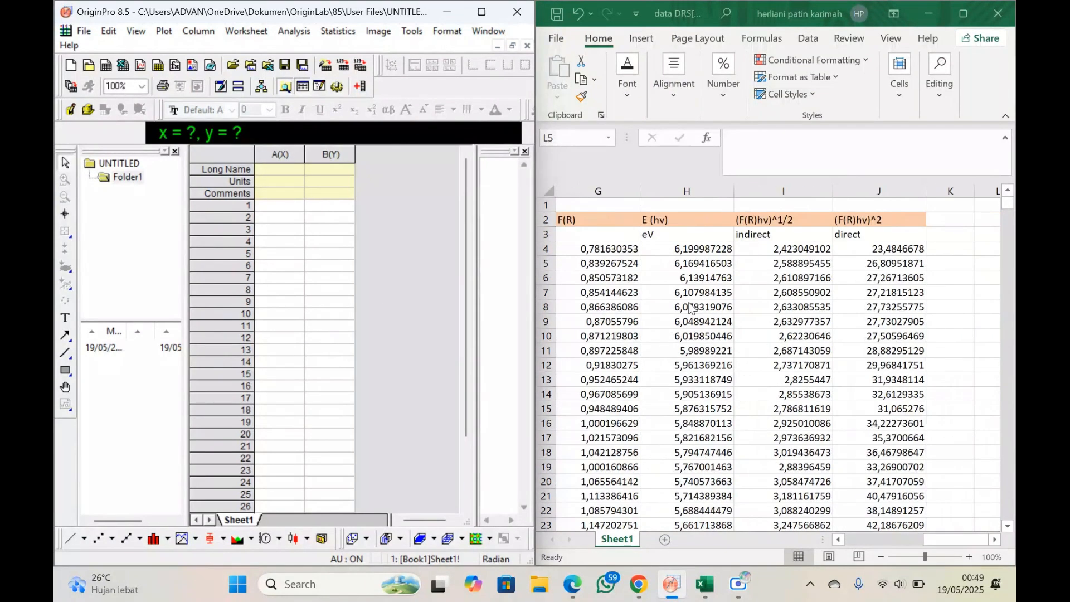
pyautogui.click(777, 251)
pyautogui.click(711, 250)
pyautogui.moveTo(711, 250); pyautogui.dragTo(873, 247)
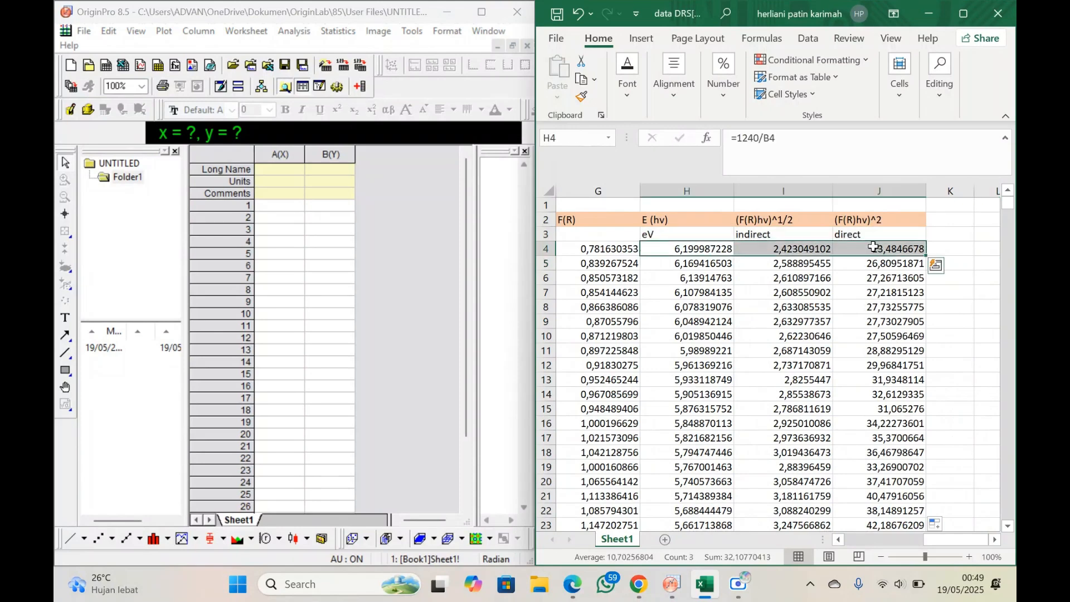
pyautogui.hotkey('ctrl', 'shift', 'Down')
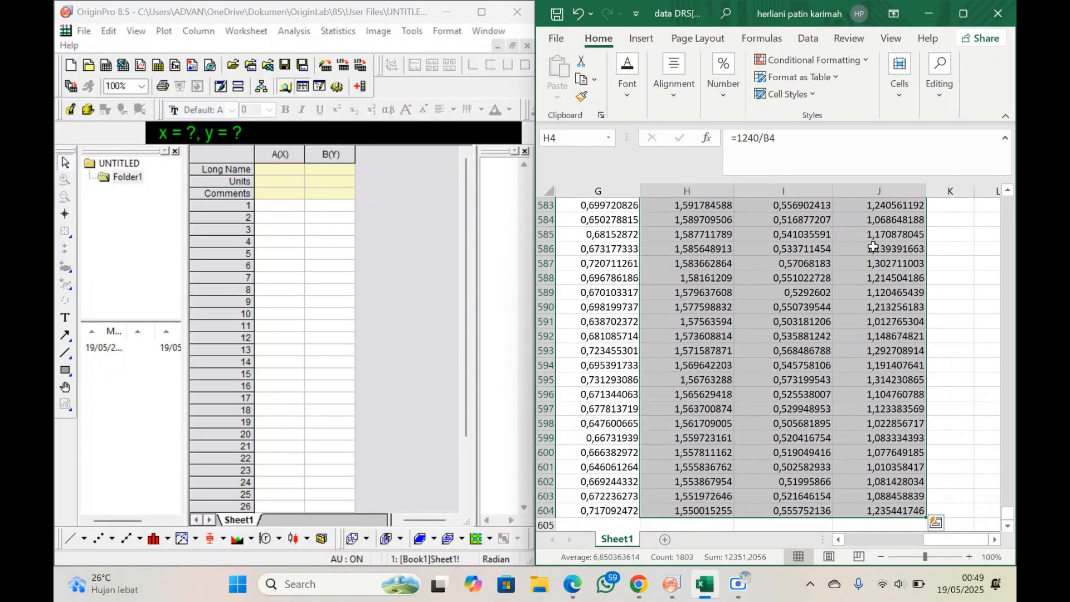
pyautogui.hotkey('ctrl', 'c')
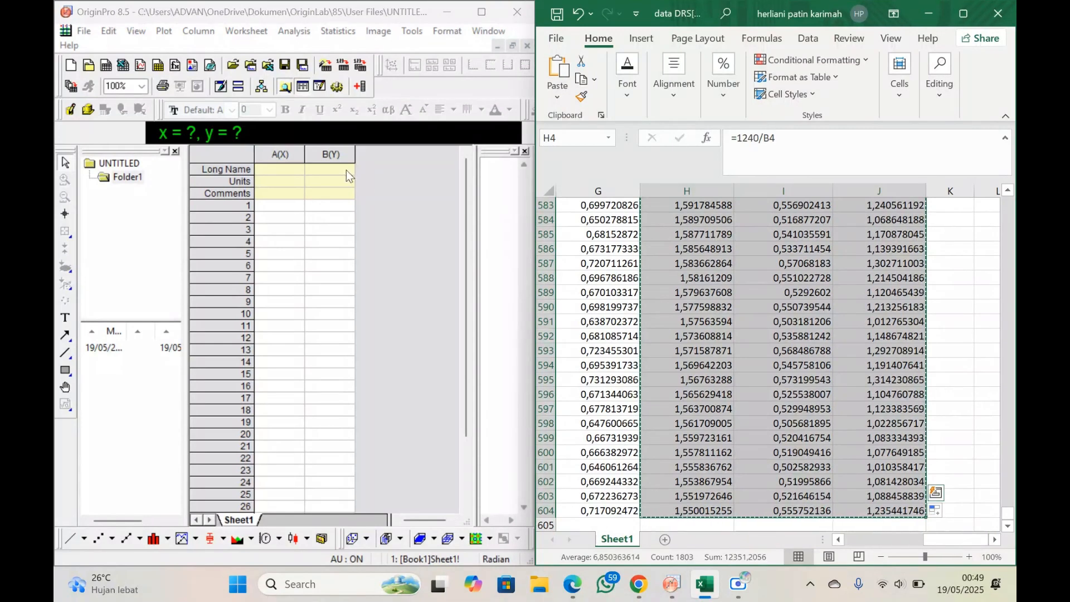
# Add a third column to the OriginPro worksheet and paste the copied data starting at row 1 of column A.
pyautogui.click(330, 194)
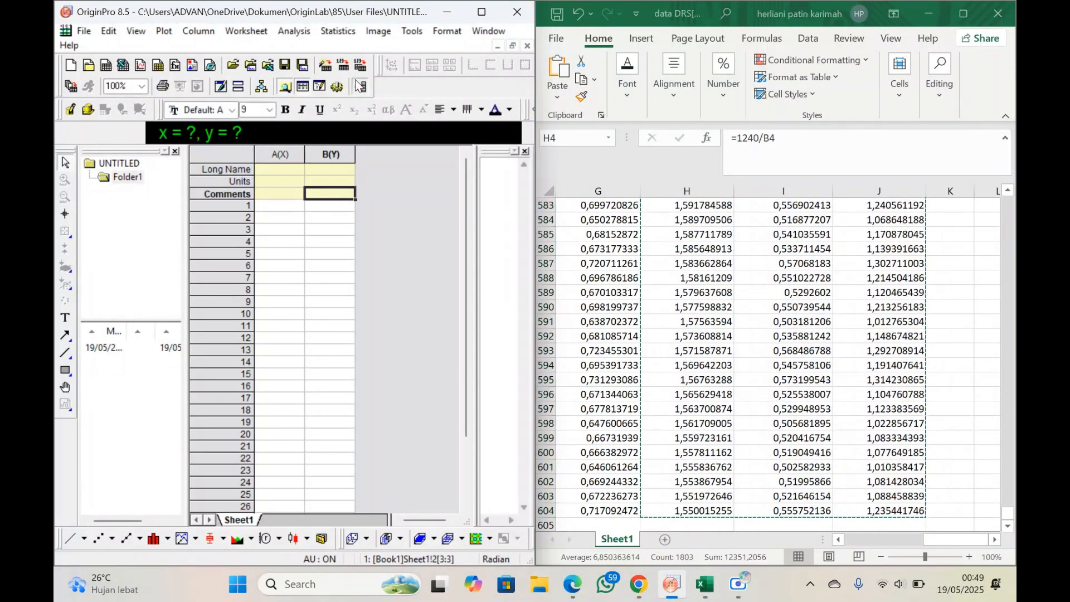
pyautogui.click(360, 86)
pyautogui.click(280, 209)
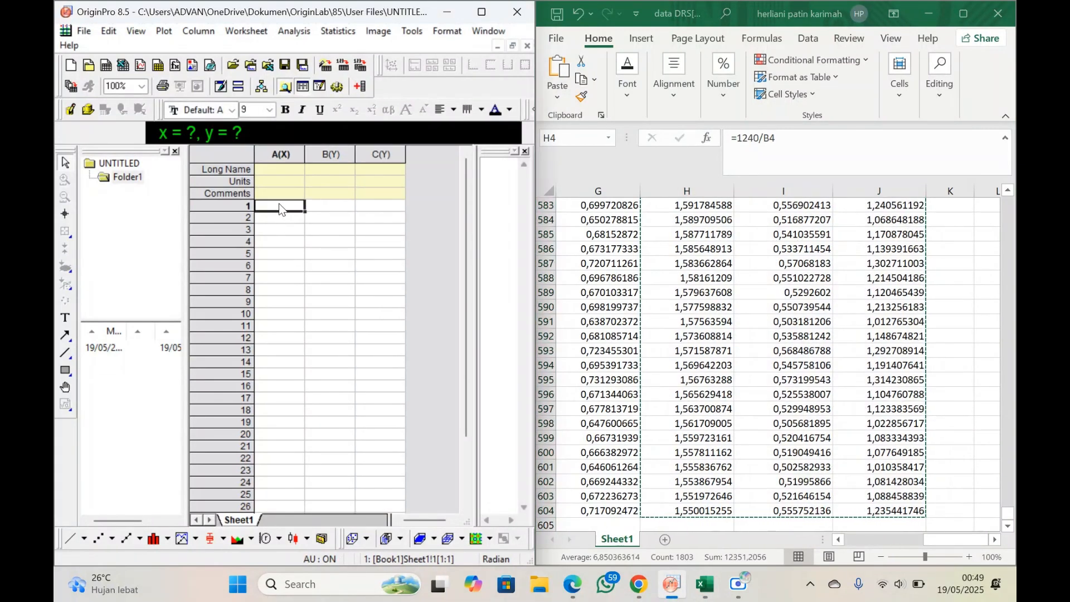
pyautogui.hotkey('ctrl', 'v')
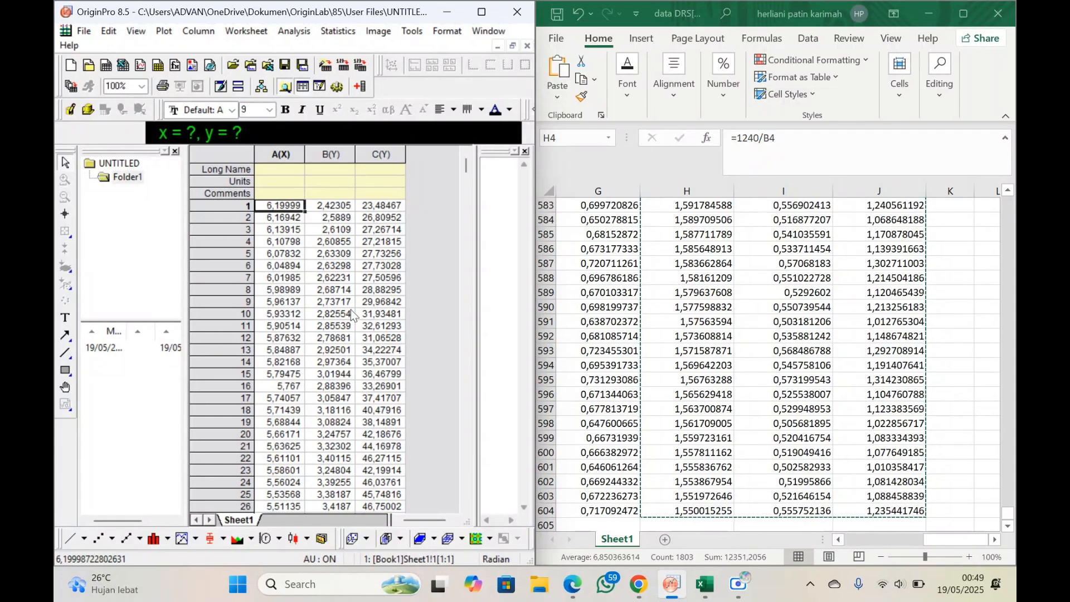
# Label column A with the long name E (hv) and the unit eV.
pyautogui.click(287, 174)
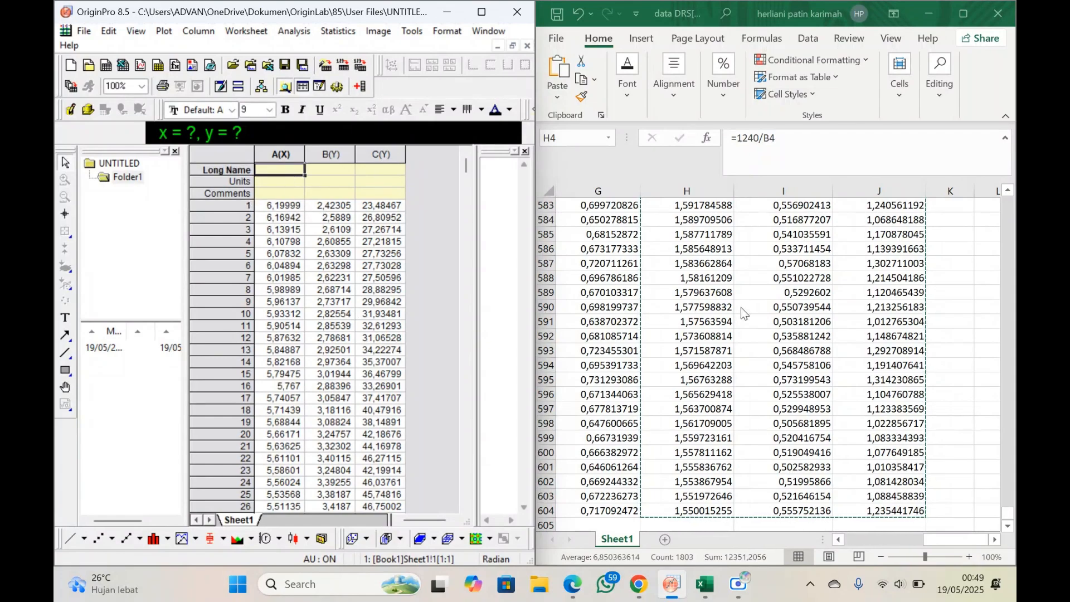
pyautogui.scroll(20, 747, 315)
pyautogui.scroll(20, 752, 325)
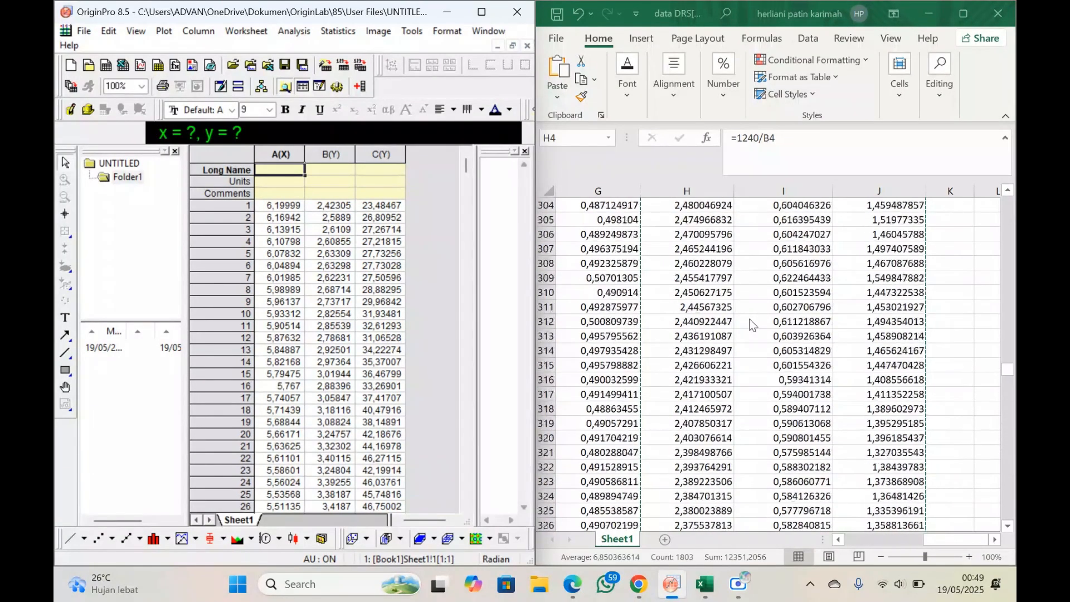
pyautogui.scroll(6, 751, 325)
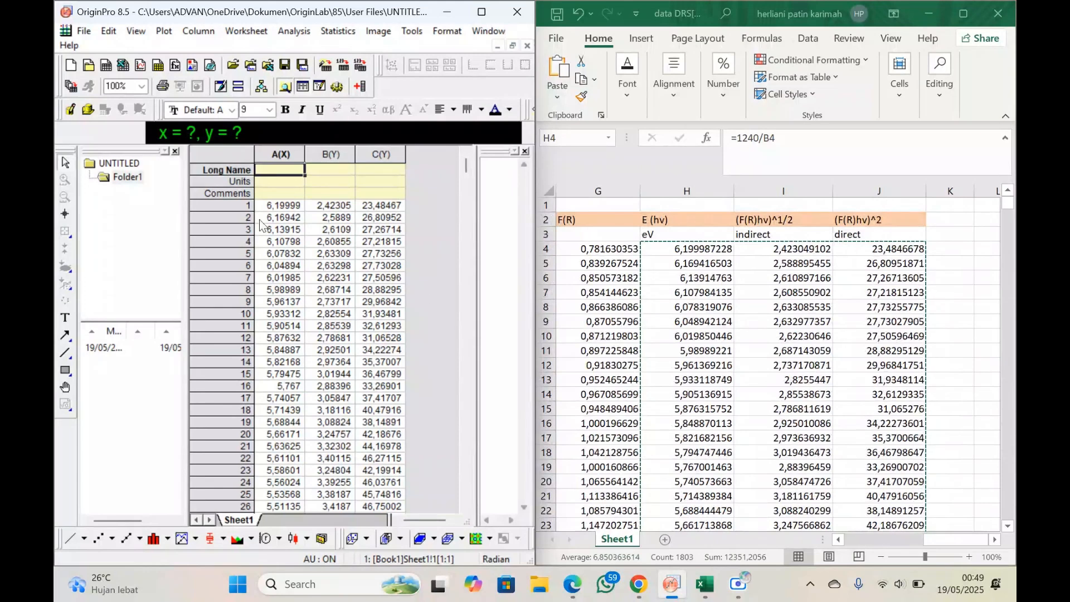
pyautogui.write('E ')
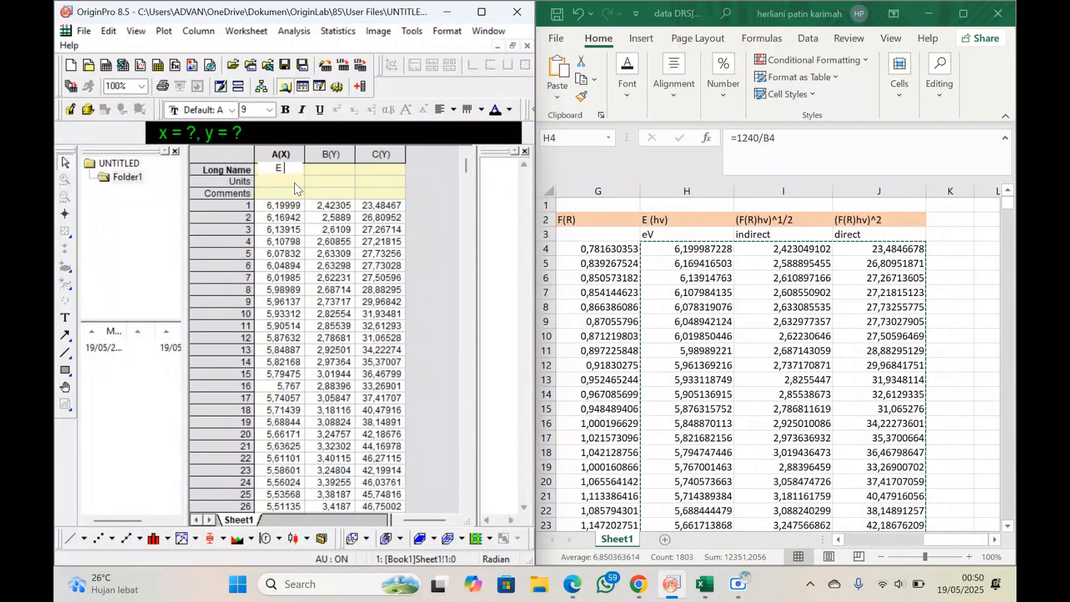
pyautogui.write('9hv')
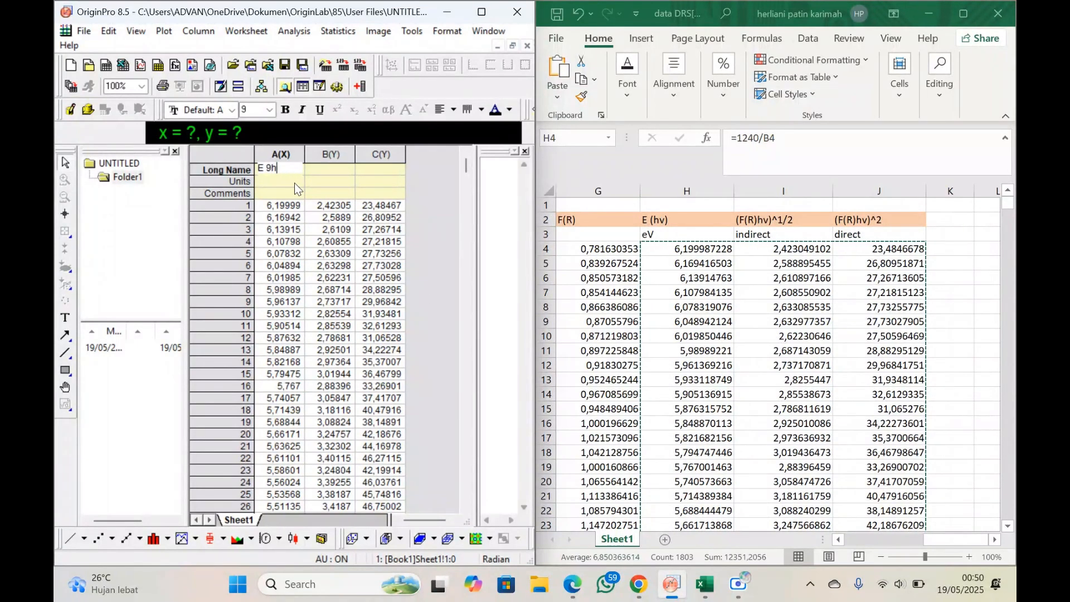
pyautogui.press('BackSpace')
pyautogui.write('(hv')
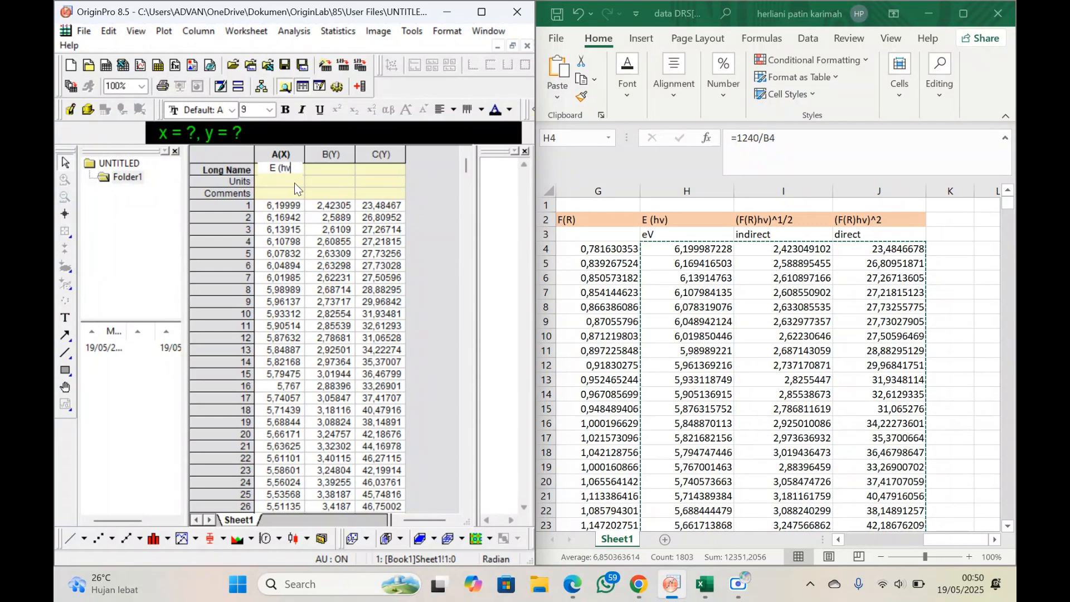
pyautogui.write(')')
pyautogui.click(273, 195)
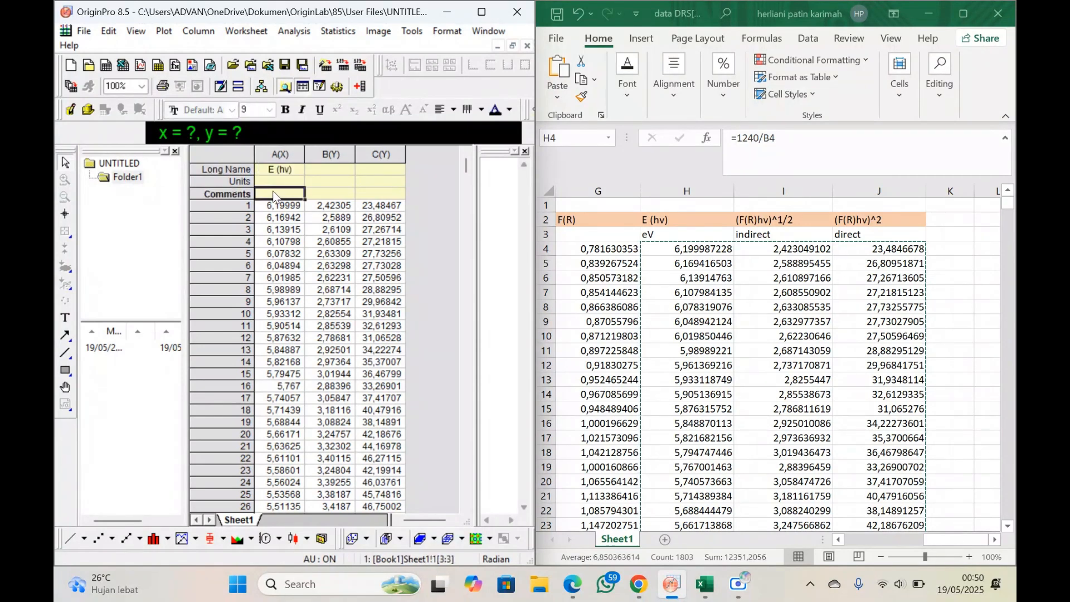
pyautogui.click(270, 182)
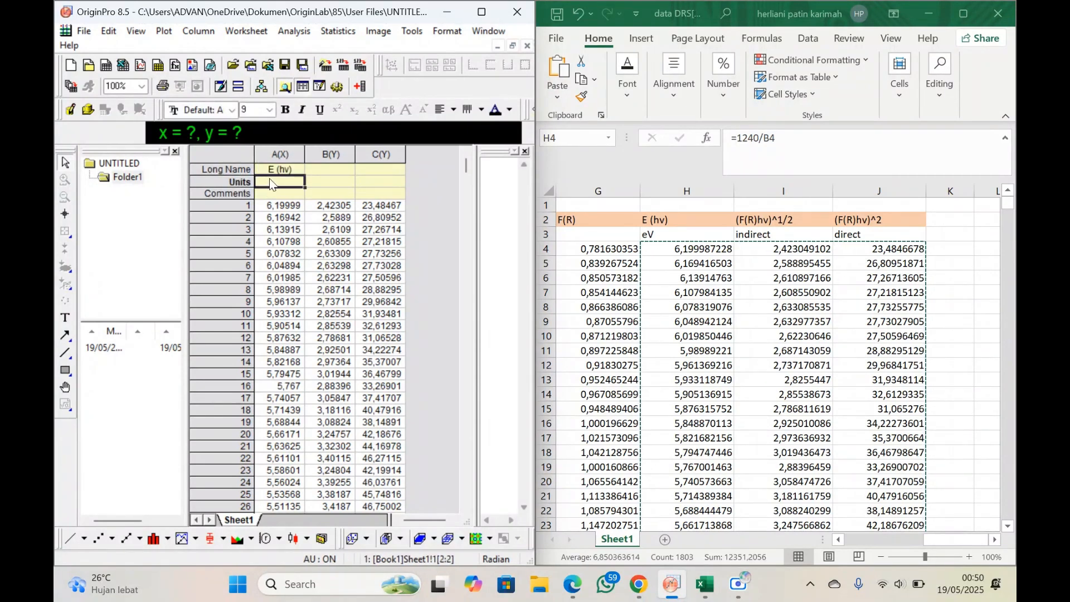
pyautogui.write('eV')
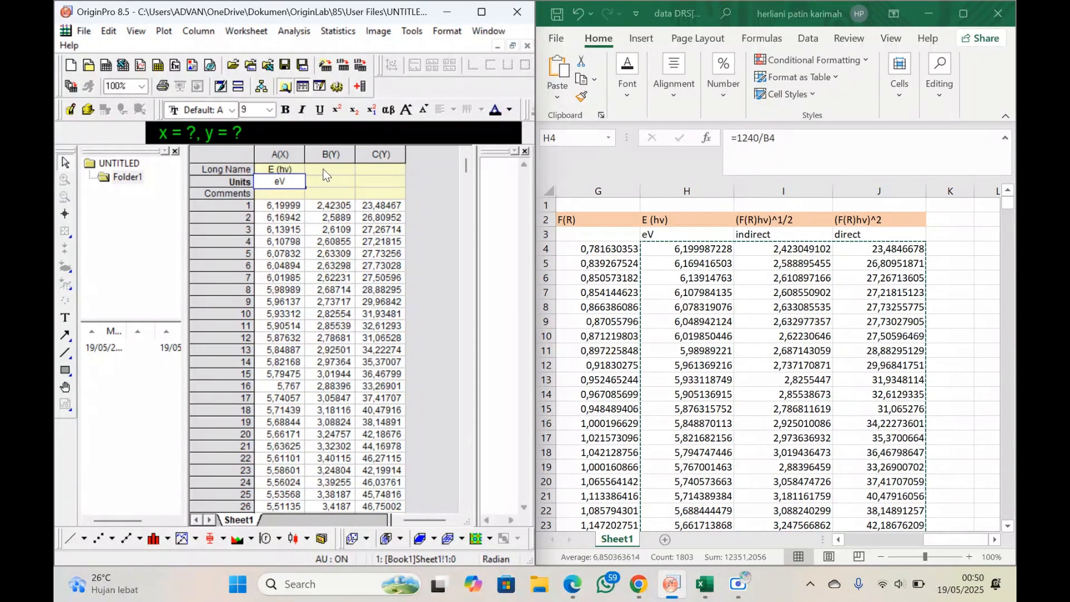
# Enter (F(R)hv^1/2 as column B's long name and widen the column to fit it.
pyautogui.click(326, 170)
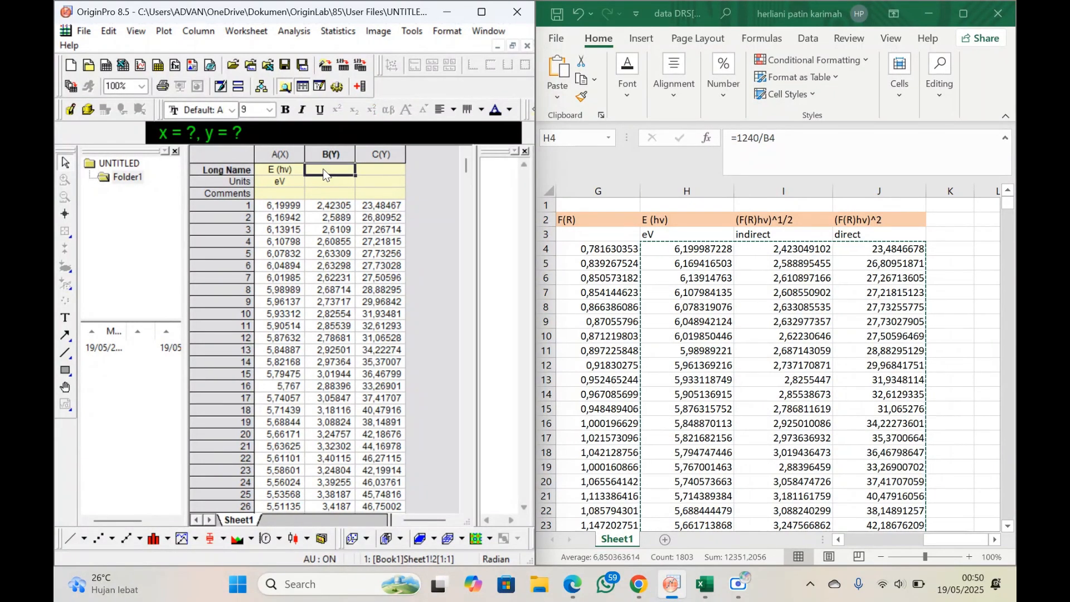
pyautogui.write('((R')
pyautogui.press('BackSpace')
pyautogui.press('BackSpace')
pyautogui.write('F(R)')
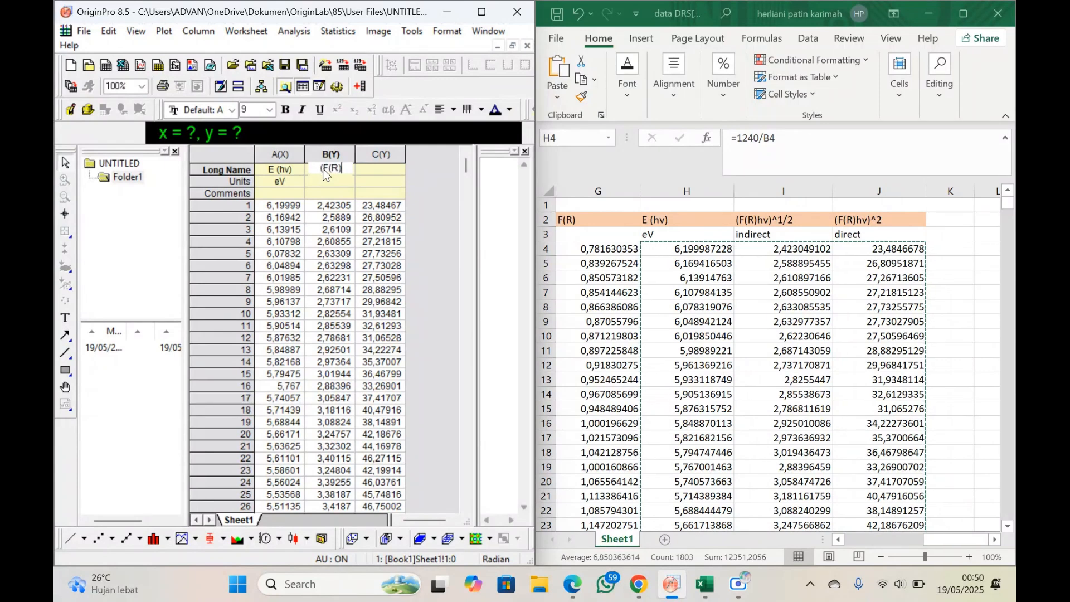
pyautogui.write('hv^1/2')
pyautogui.click(378, 173)
pyautogui.click(379, 167)
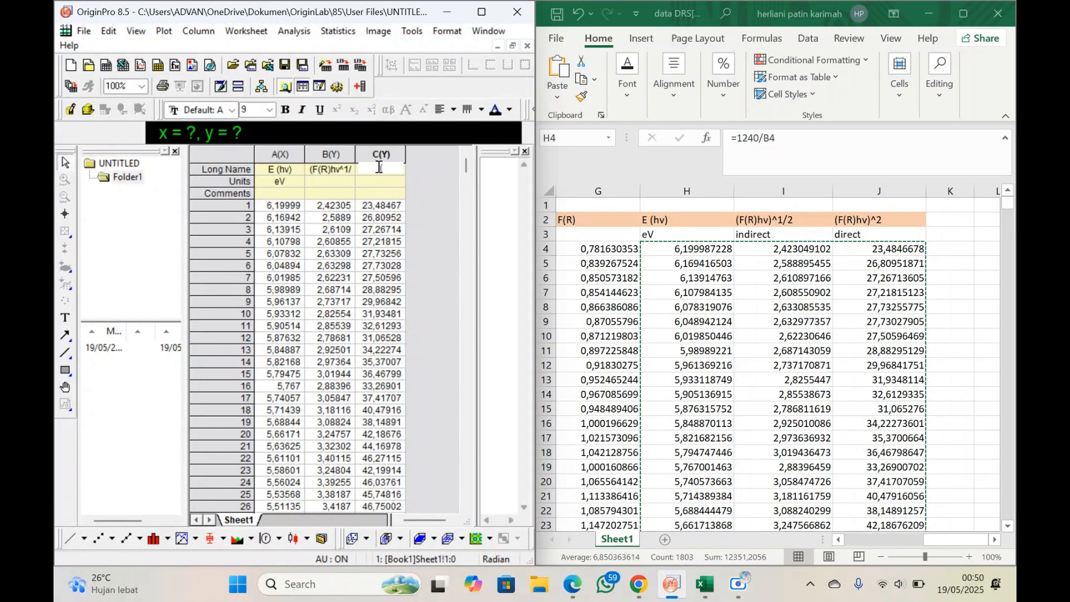
pyautogui.moveTo(356, 153); pyautogui.dragTo(382, 158)
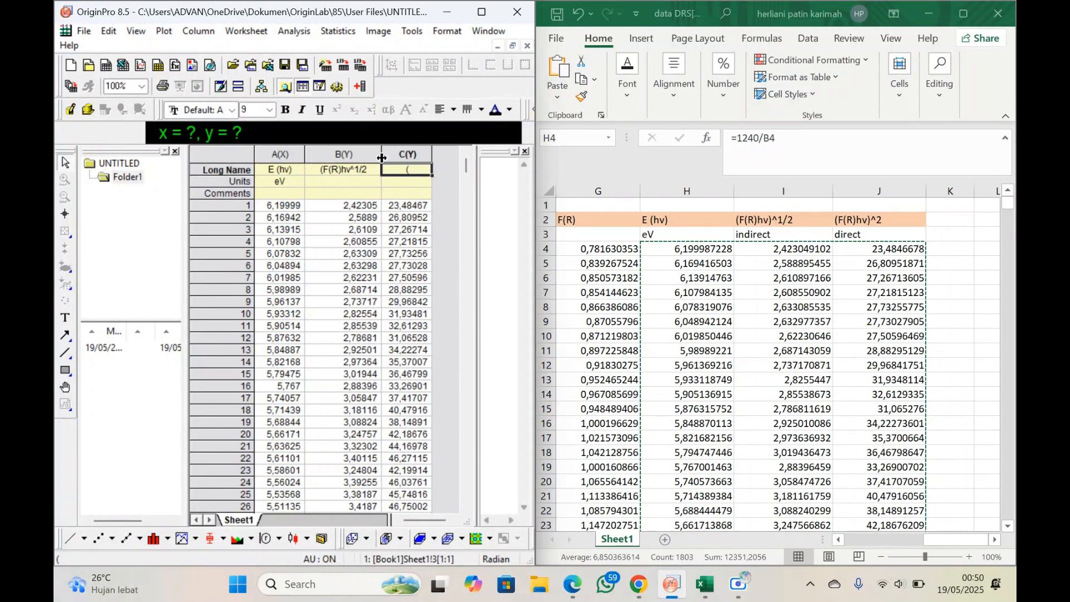
# Enter (F(R)hv)^2 as column C's long name and widen the column to fit it.
pyautogui.doubleClick(409, 172)
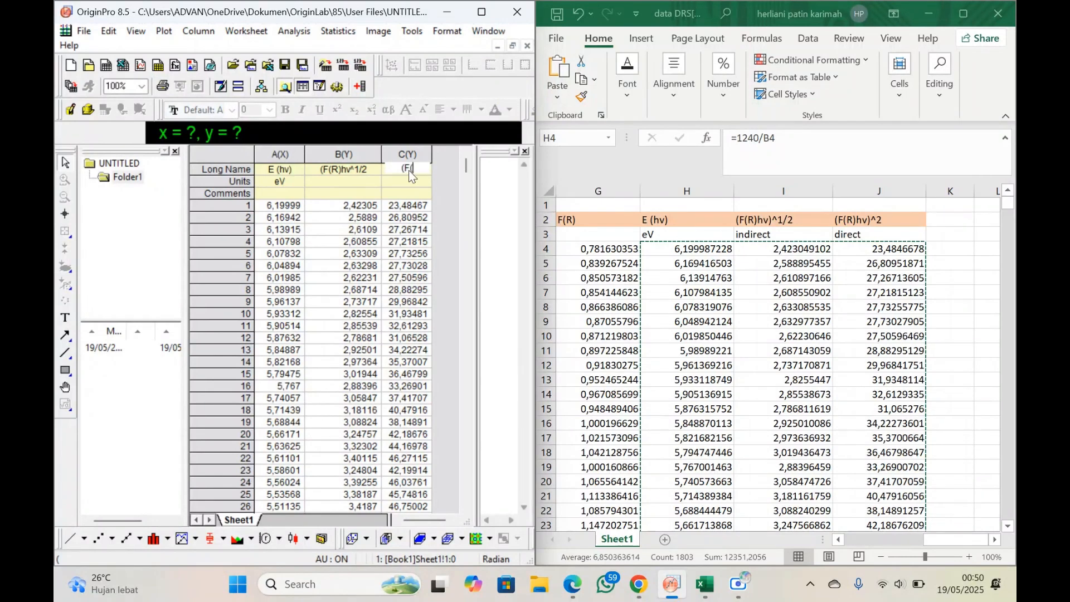
pyautogui.write('F(R)hv)^2')
pyautogui.moveTo(431, 154); pyautogui.dragTo(458, 155)
pyautogui.click(434, 256)
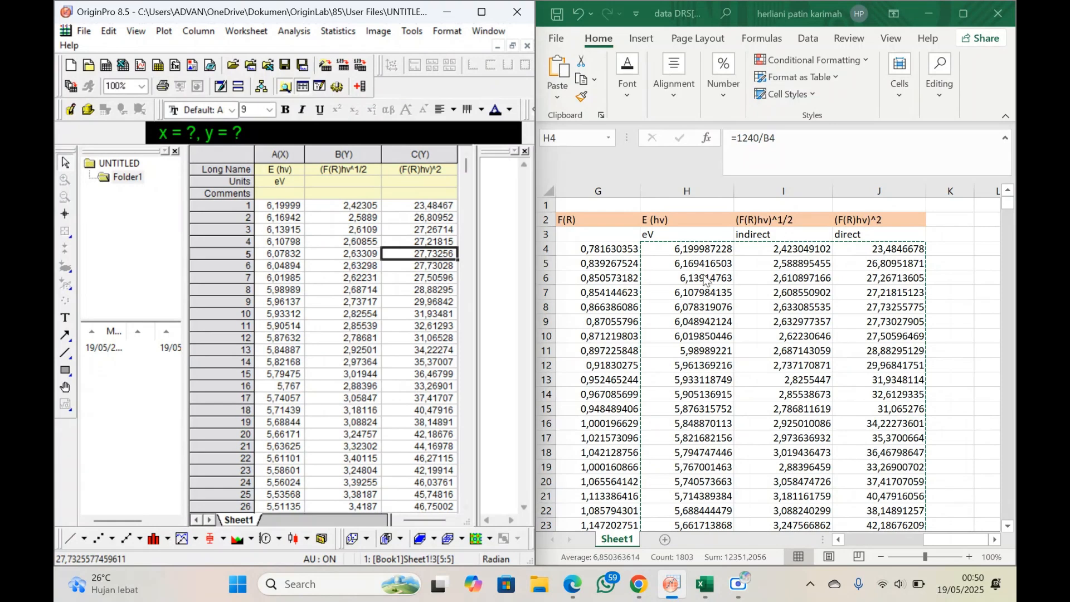
# Minimize the Excel workbook and maximize the OriginPro window.
pyautogui.click(824, 449)
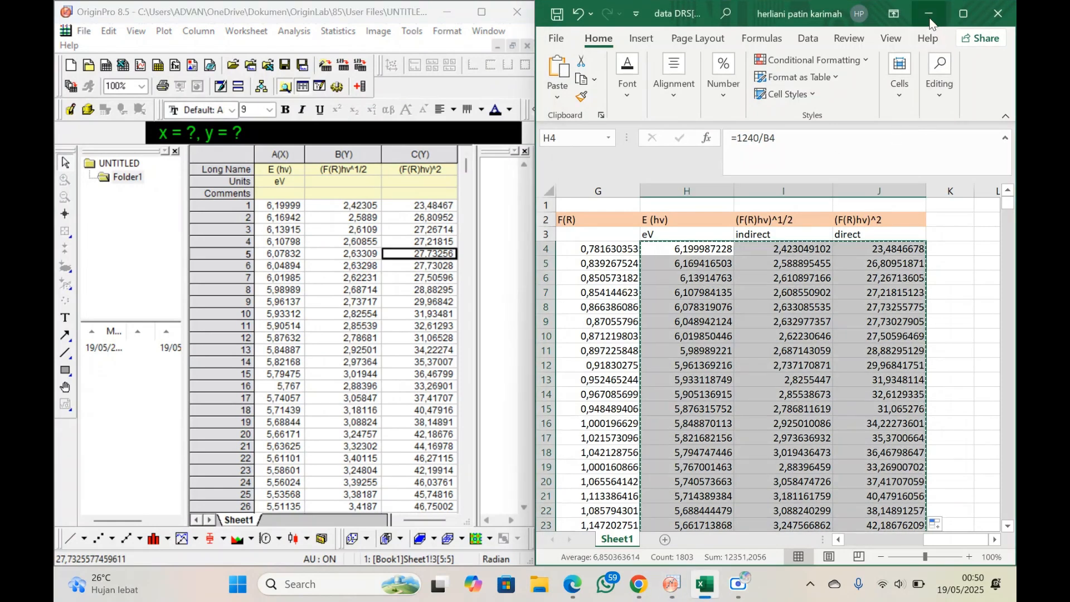
pyautogui.click(841, 321)
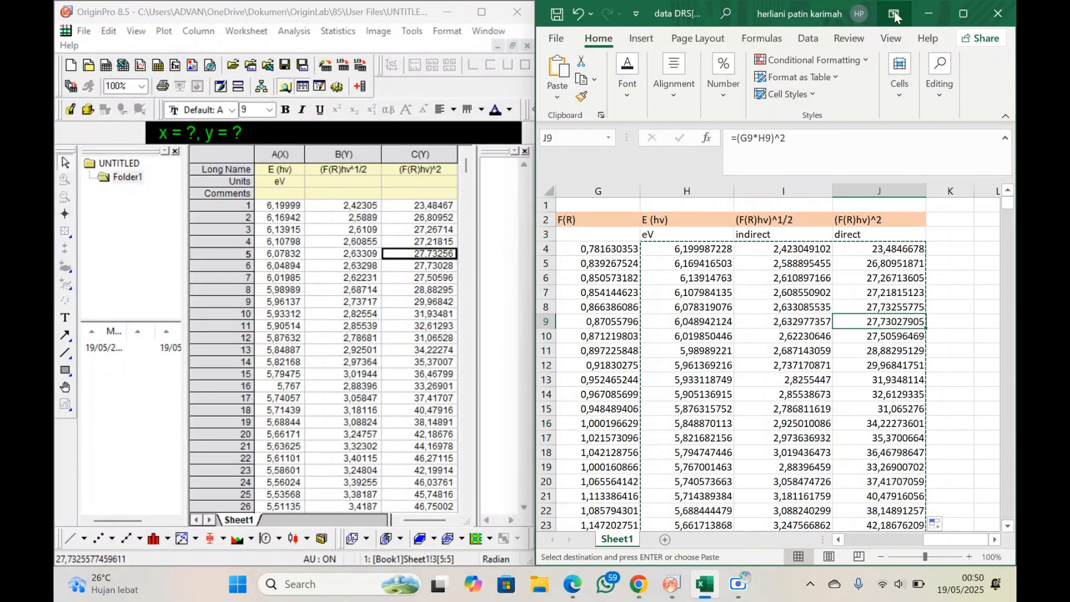
pyautogui.click(927, 20)
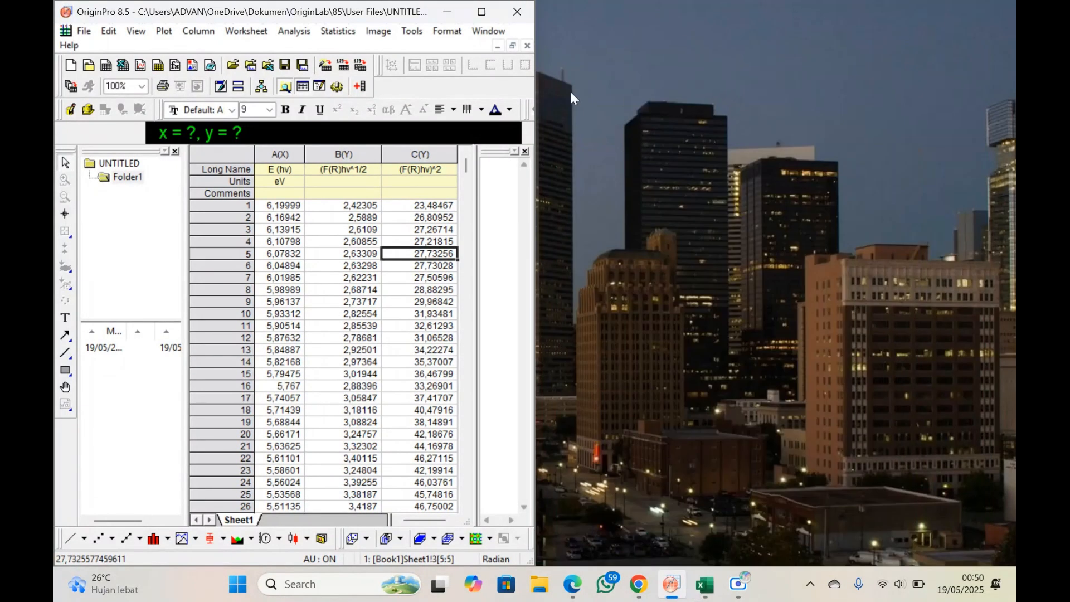
pyautogui.click(492, 17)
pyautogui.click(561, 239)
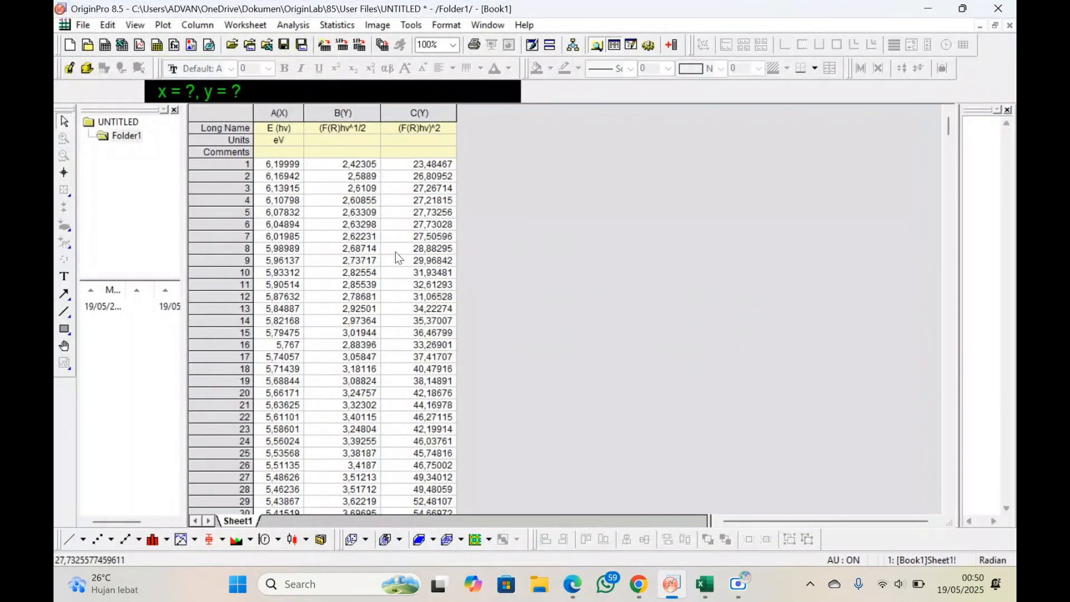
# Set the (F(R)hv^1/2 column B as a Y column.
pyautogui.click(357, 112)
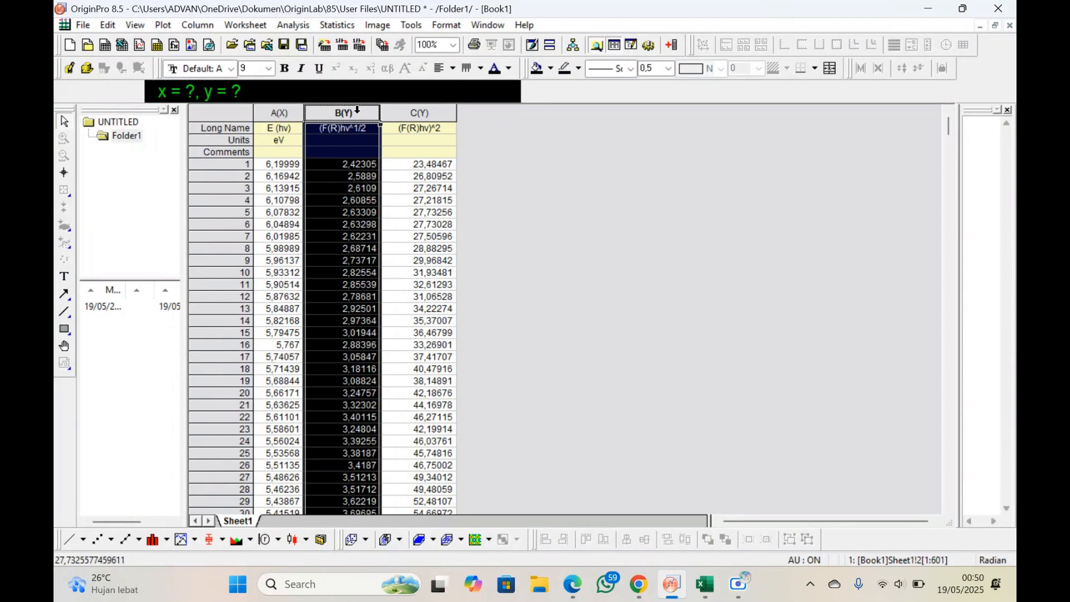
pyautogui.rightClick(338, 203)
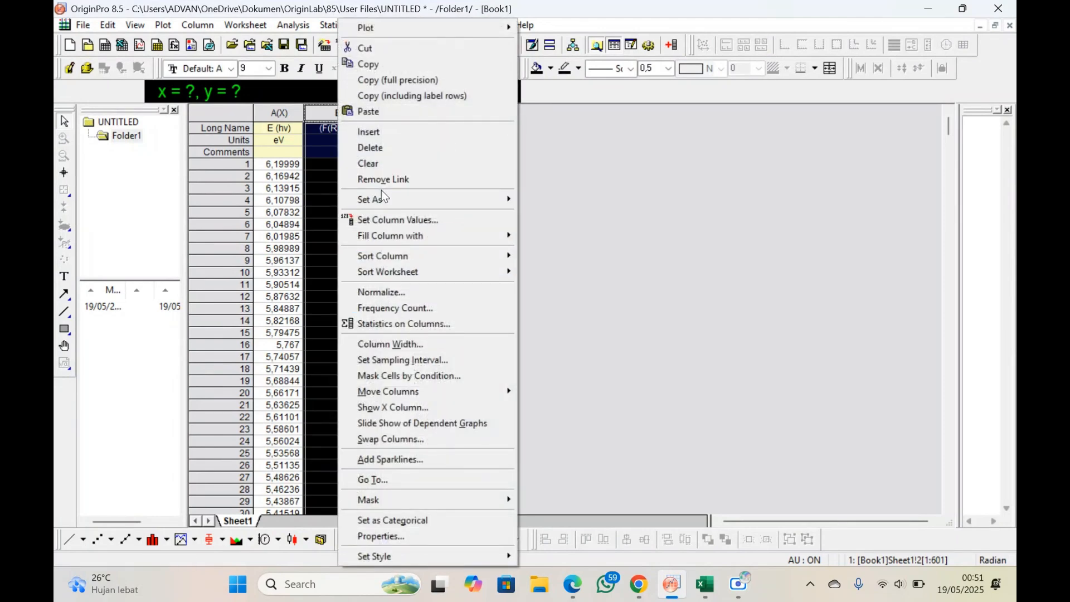
pyautogui.moveTo(388, 206)
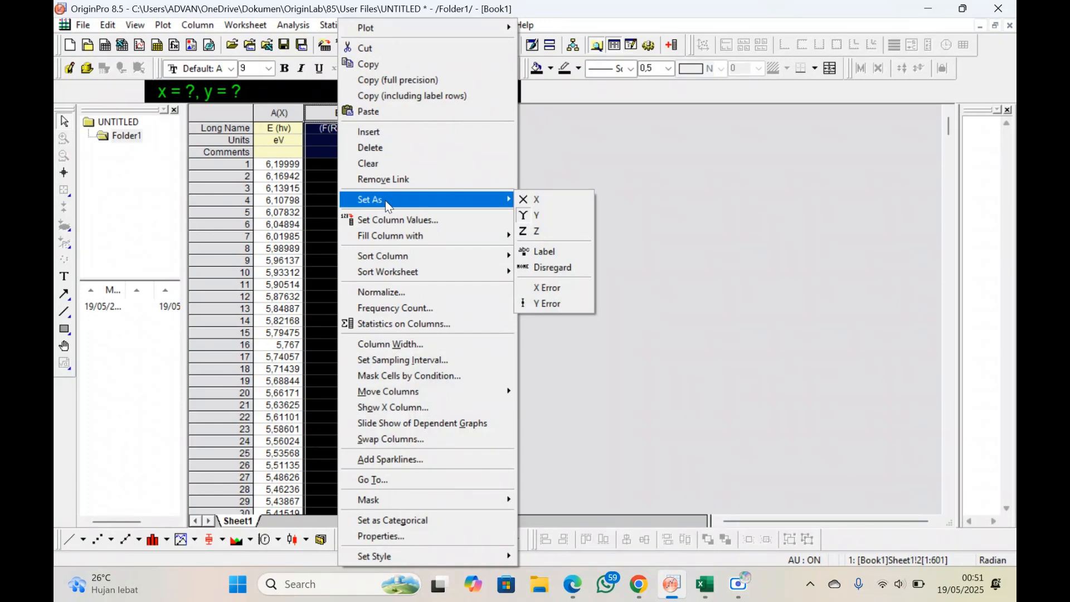
pyautogui.click(540, 220)
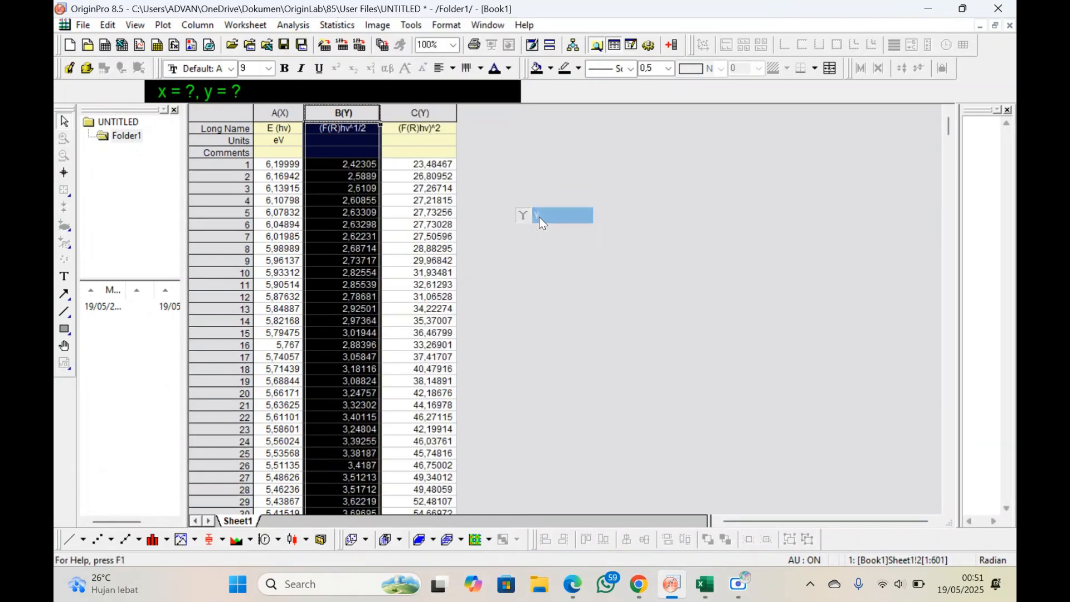
# Set the (F(R)hv)^2 column C as a Y column.
pyautogui.click(425, 112)
pyautogui.rightClick(430, 172)
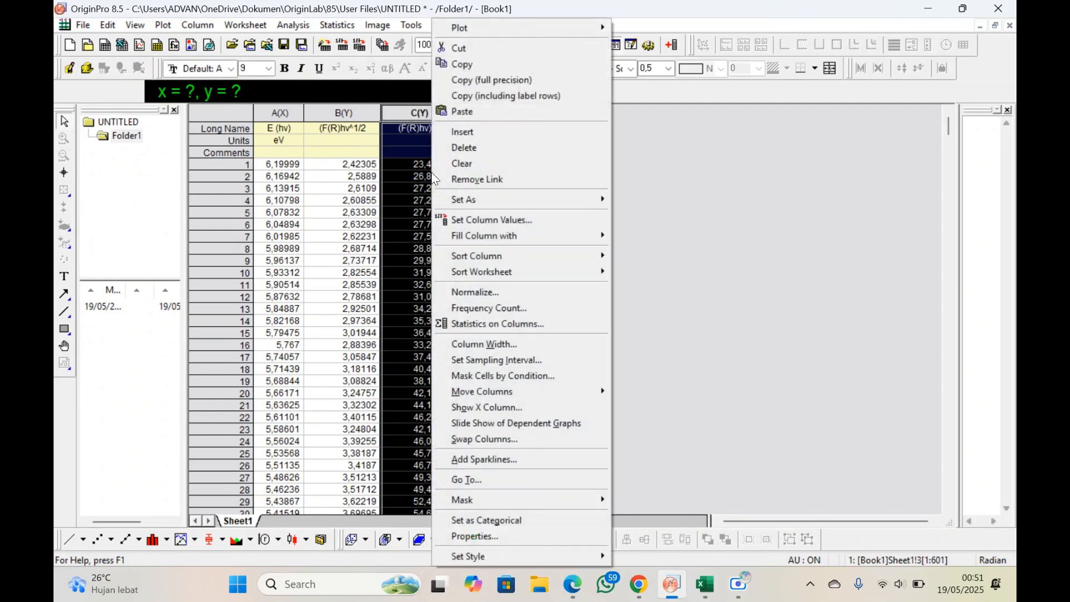
pyautogui.moveTo(485, 209)
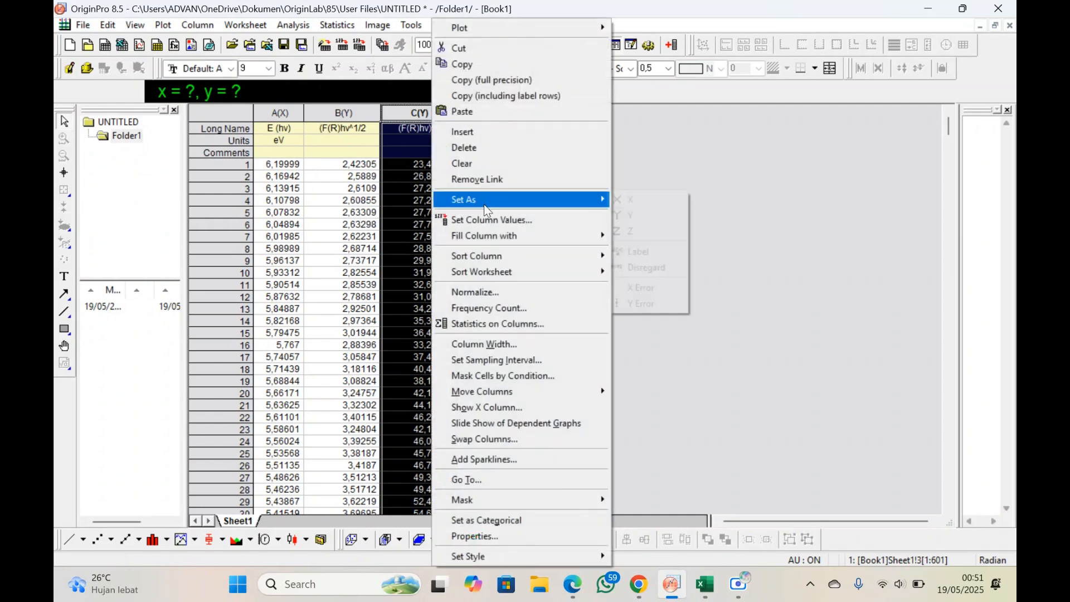
pyautogui.click(642, 222)
pyautogui.click(412, 247)
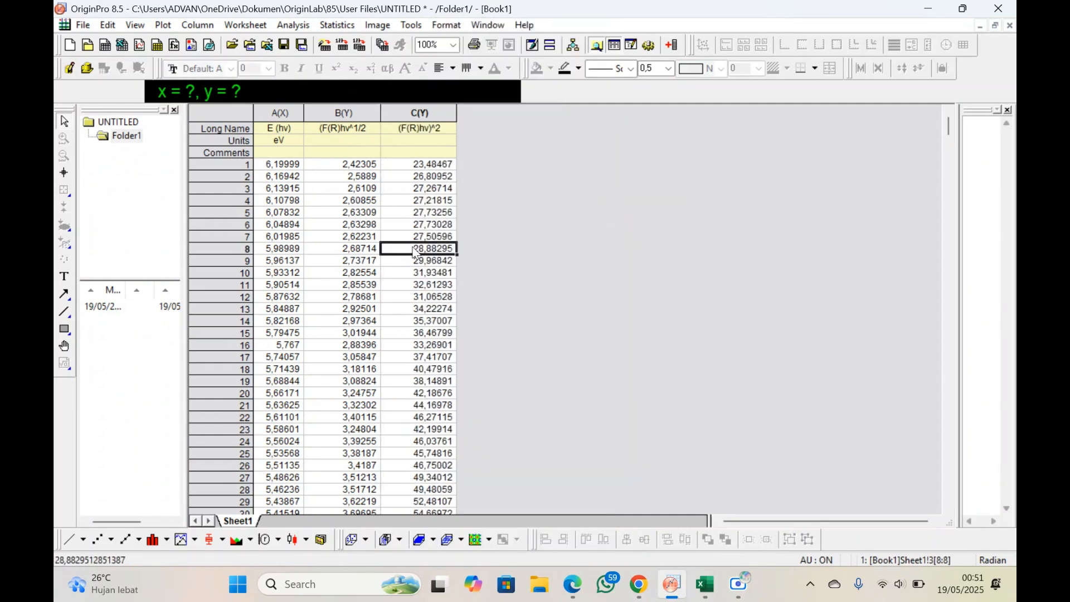
pyautogui.click(317, 201)
# Plot the (F(R)hv^1/2 column B against E (hv) as a line graph and dismiss the reminder message.
pyautogui.click(280, 113)
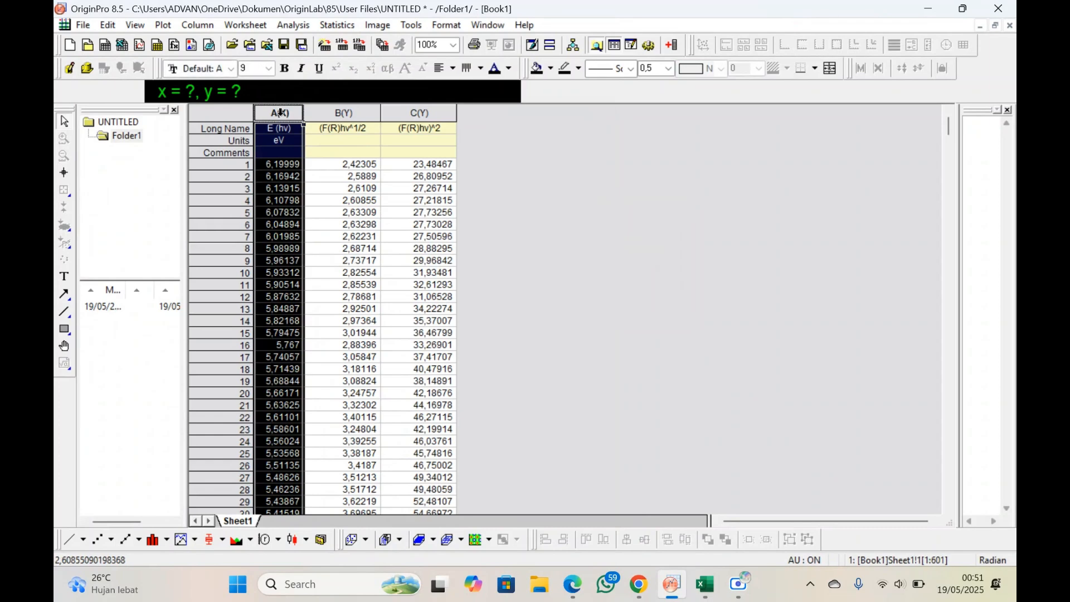
pyautogui.hotkey('shift', 'Right')
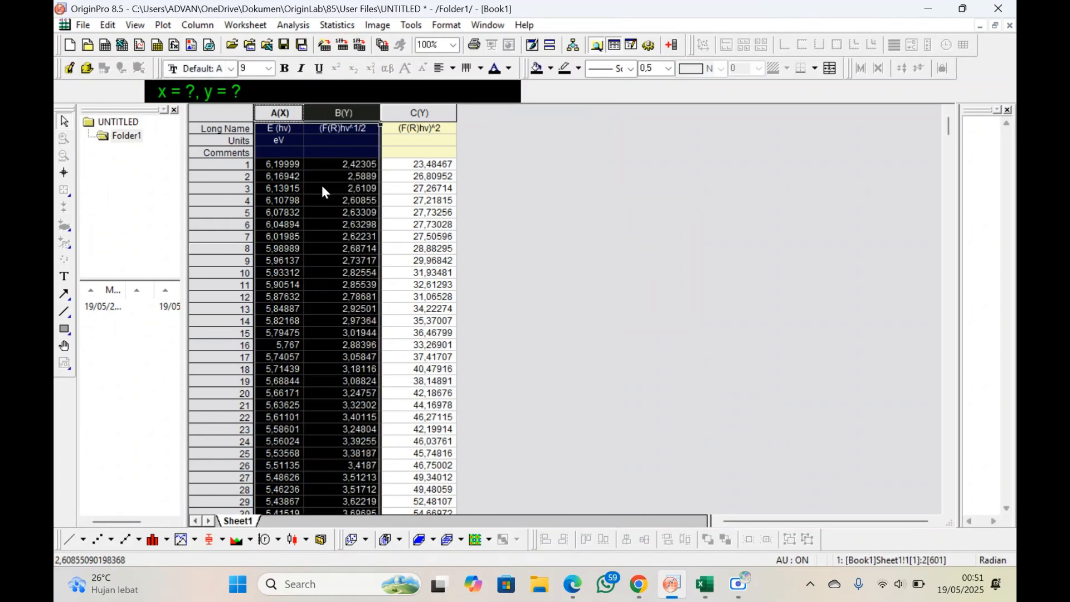
pyautogui.click(169, 26)
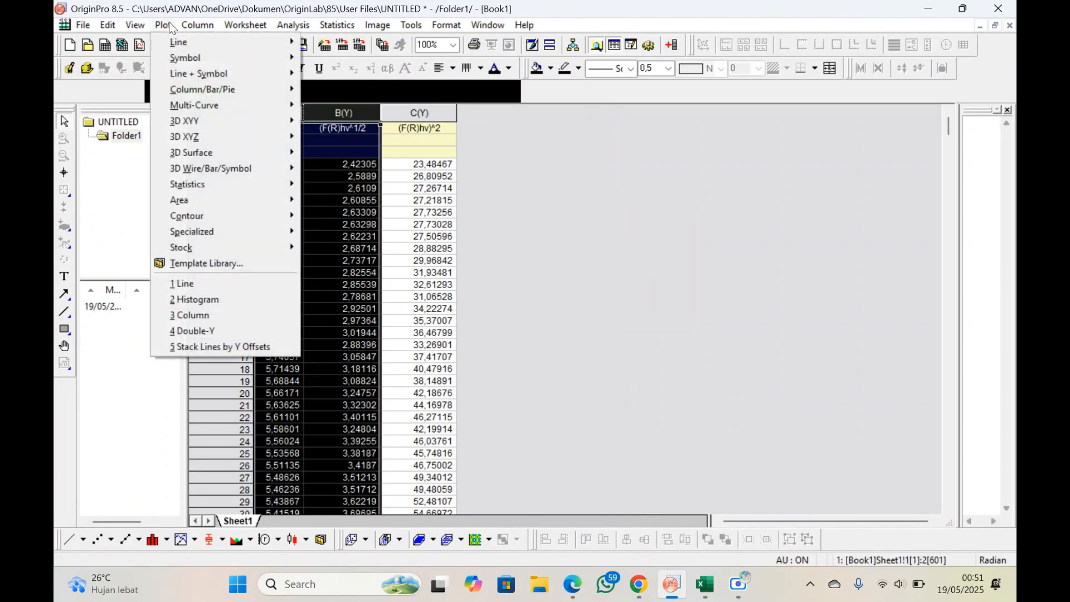
pyautogui.moveTo(246, 25)
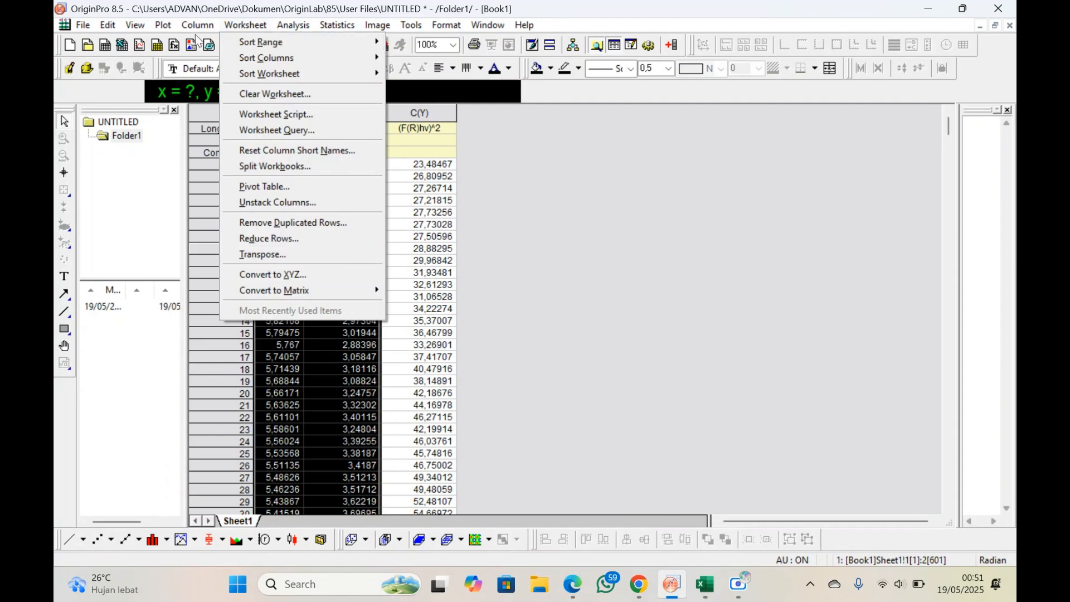
pyautogui.moveTo(163, 25)
pyautogui.moveTo(223, 42)
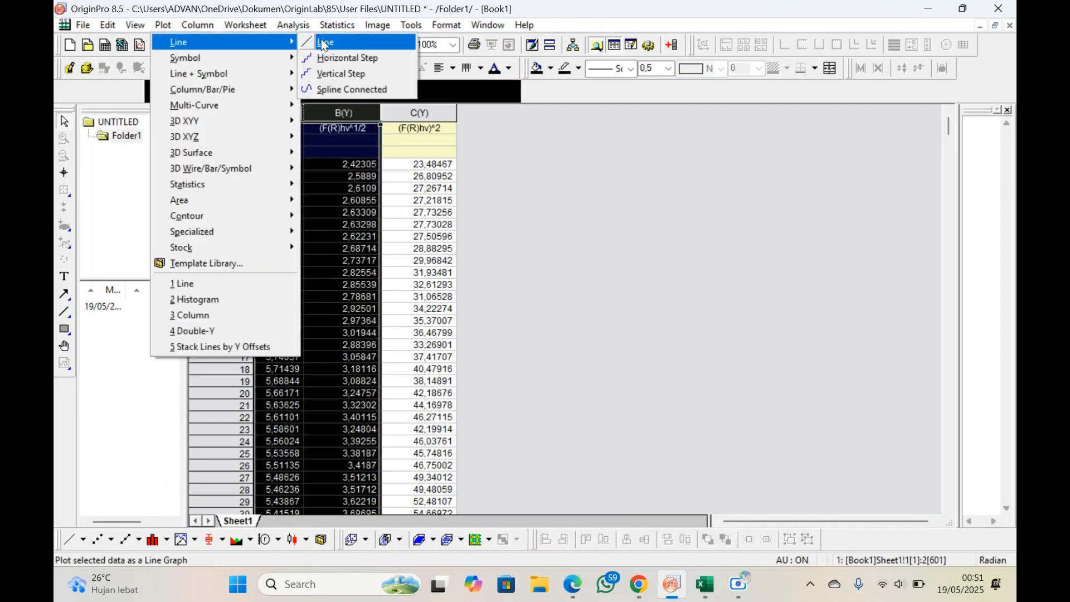
pyautogui.click(324, 43)
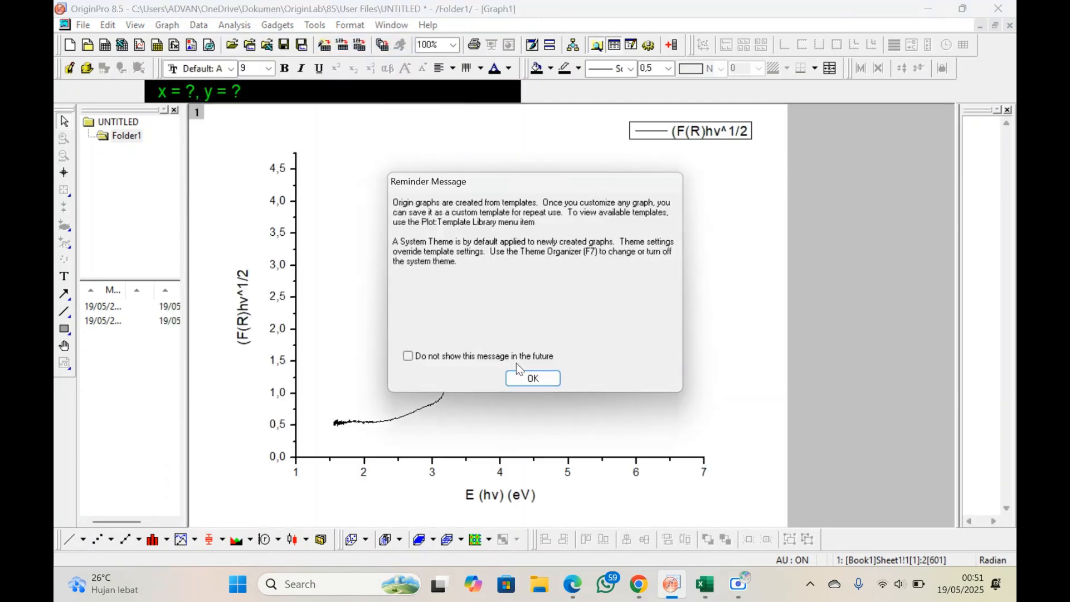
pyautogui.click(532, 379)
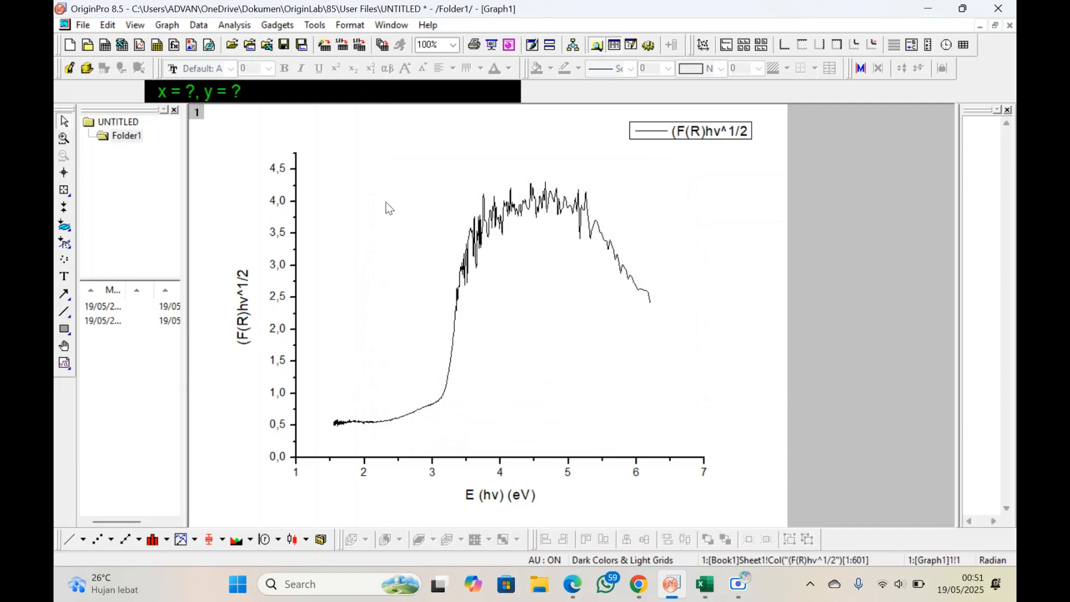
# Add the line "Indirect Band Gap" above the (F(R)hv^1/2 entry in the graph's legend.
pyautogui.click(632, 131)
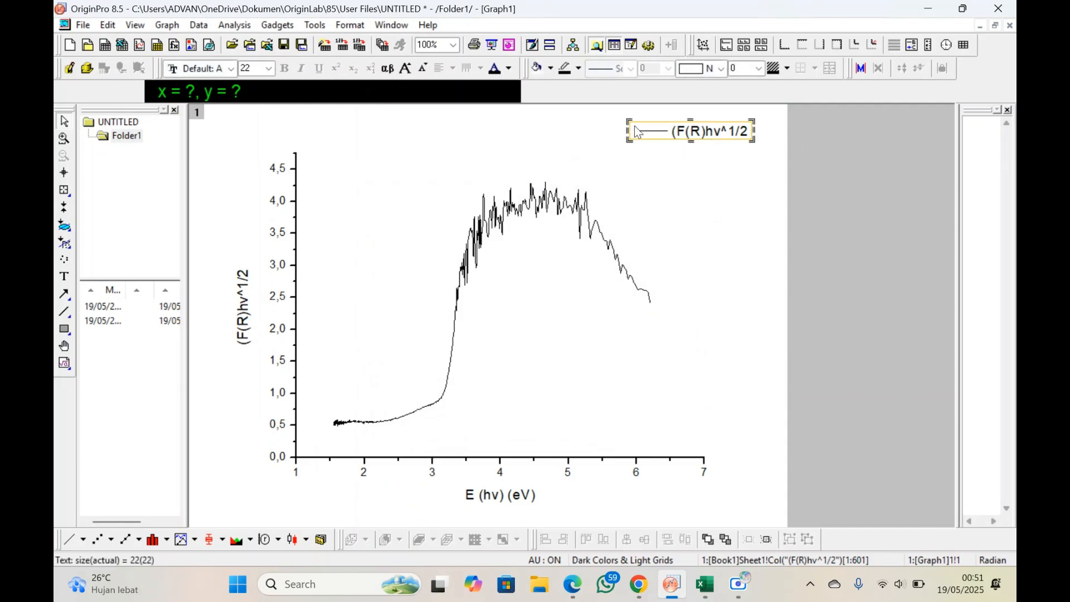
pyautogui.doubleClick(637, 134)
pyautogui.click(638, 135)
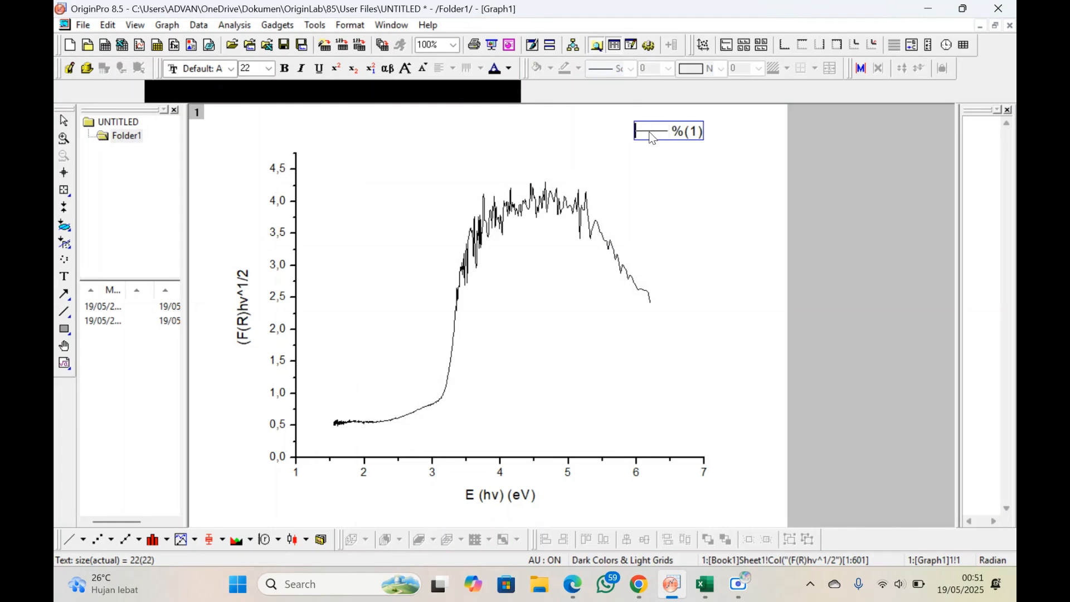
pyautogui.press('Return')
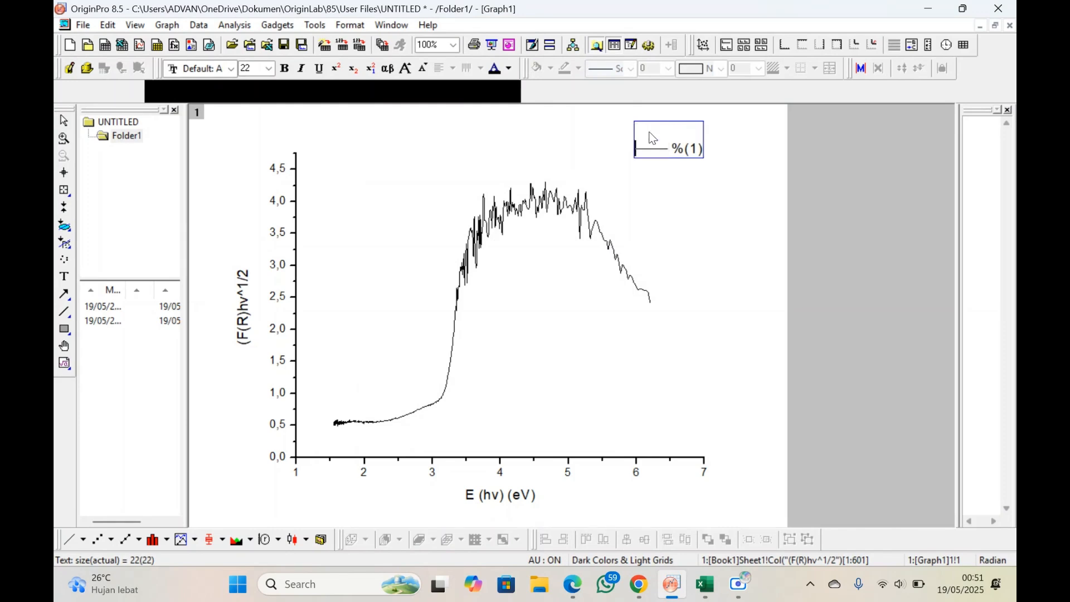
pyautogui.write('Indirect Band Gap')
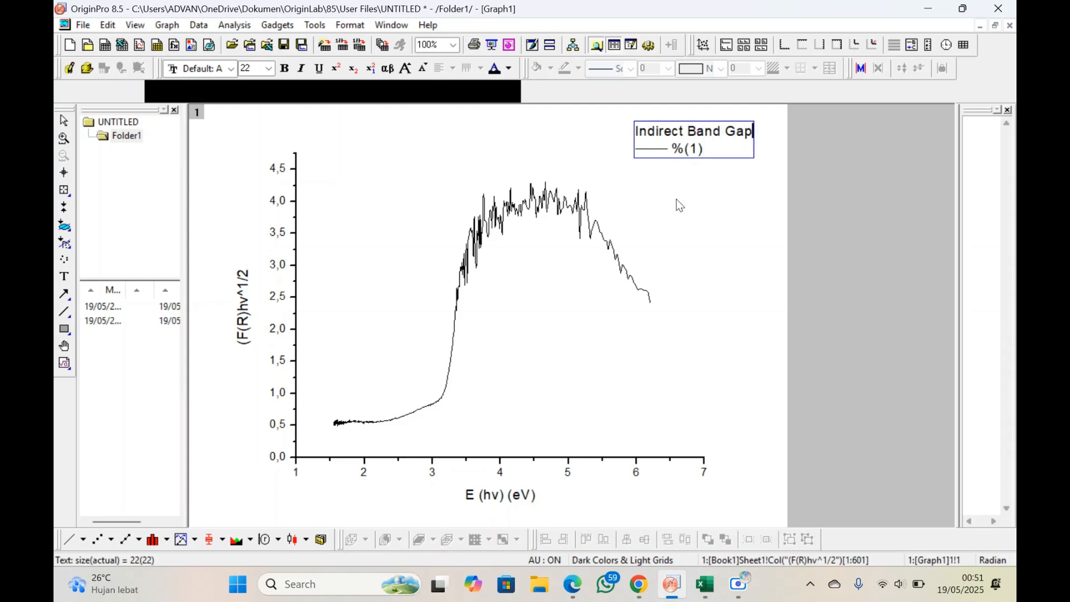
pyautogui.click(696, 205)
pyautogui.click(618, 257)
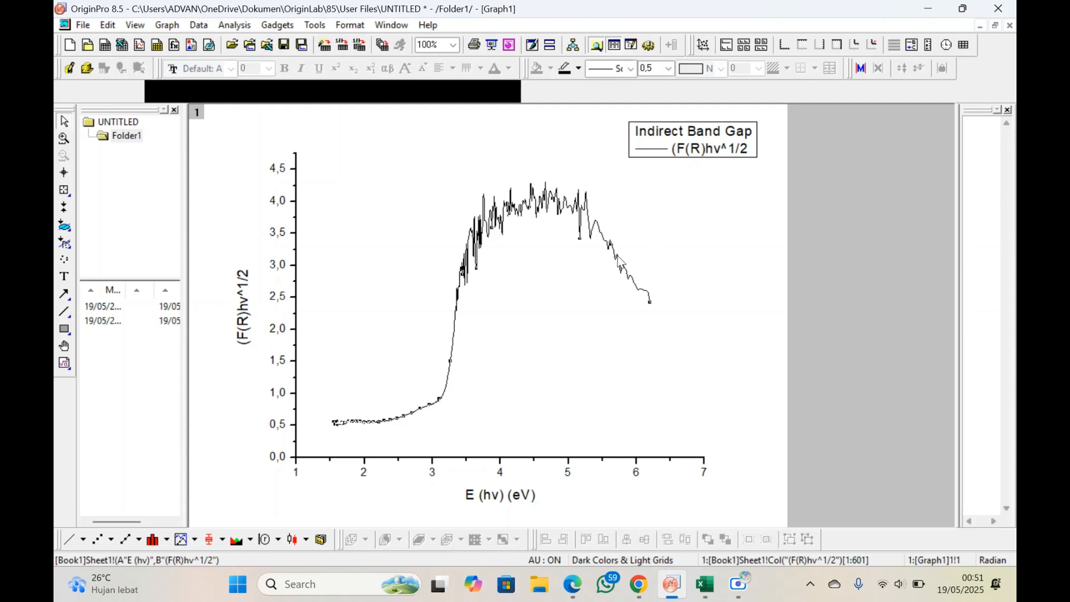
pyautogui.click(578, 308)
# Set the vertical axis scale of the (F(R)hv^1/2 graph to start from 0.
pyautogui.rightClick(456, 366)
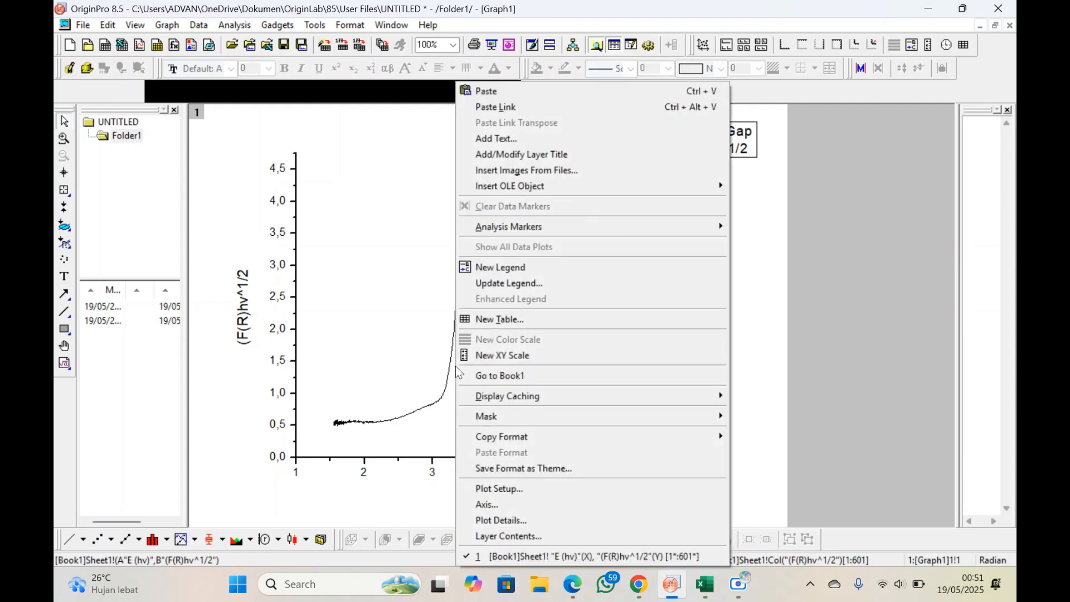
pyautogui.click(370, 314)
pyautogui.rightClick(370, 313)
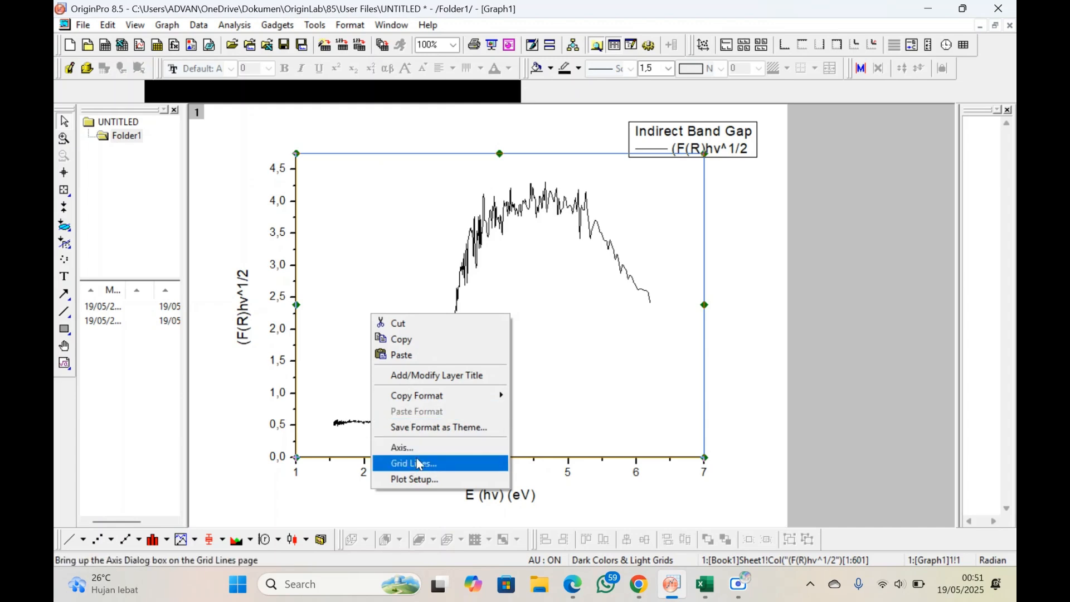
pyautogui.click(419, 449)
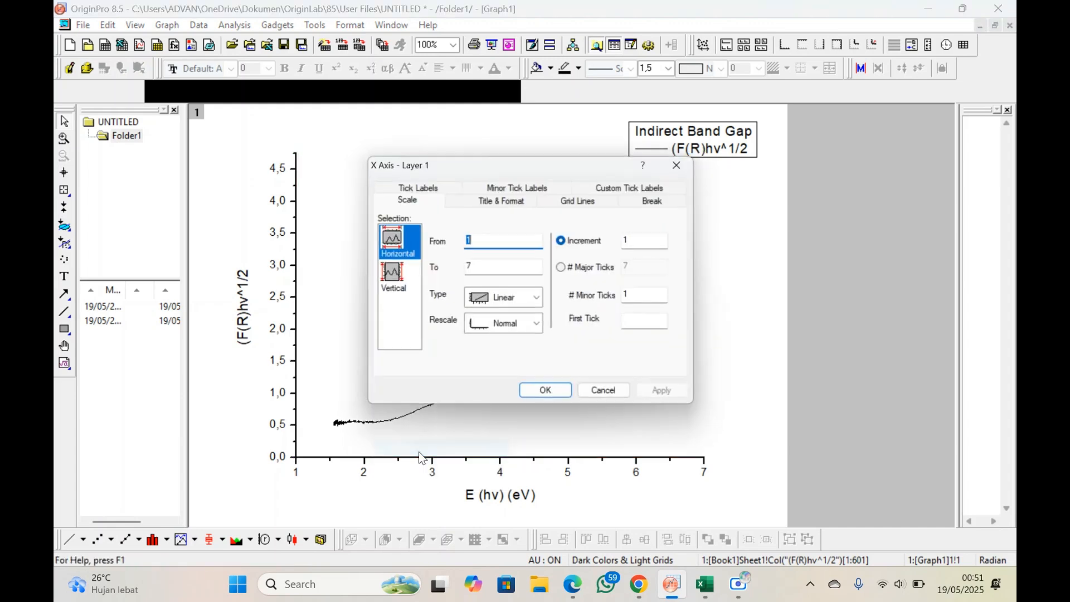
pyautogui.click(405, 282)
pyautogui.click(484, 247)
pyautogui.click(320, 360)
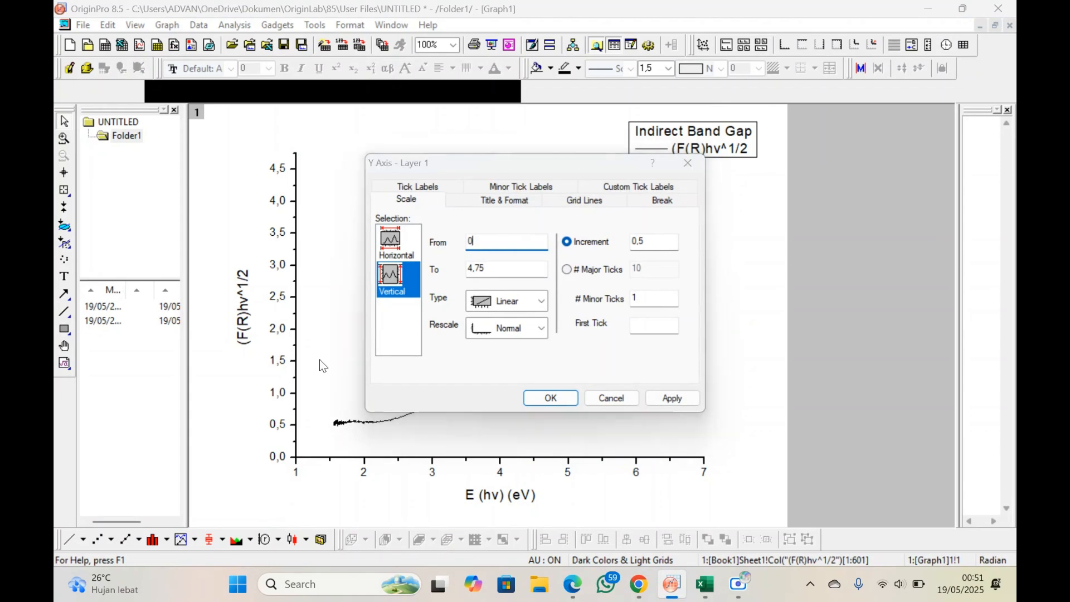
pyautogui.click(550, 398)
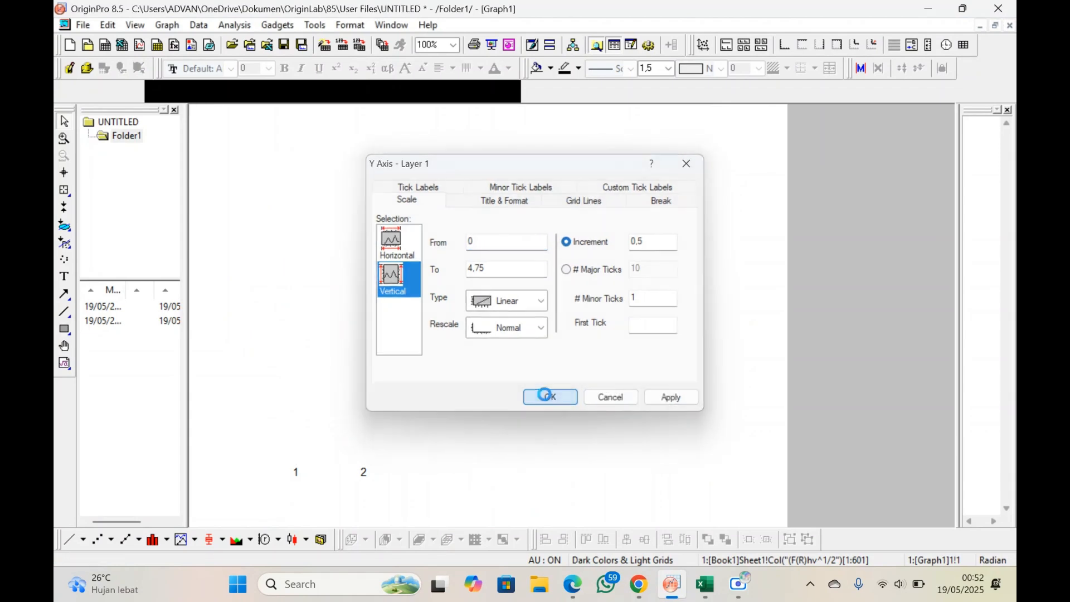
pyautogui.click(597, 234)
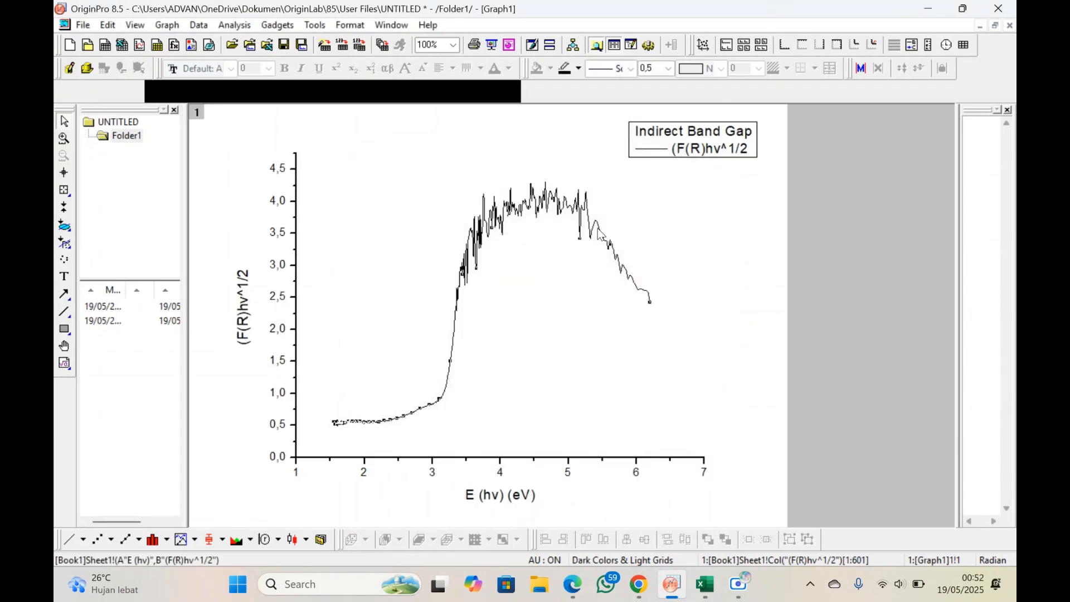
# Restore the graph window to normal size, set its long name to "Indirect Band Gp" and minimize it.
pyautogui.click(997, 27)
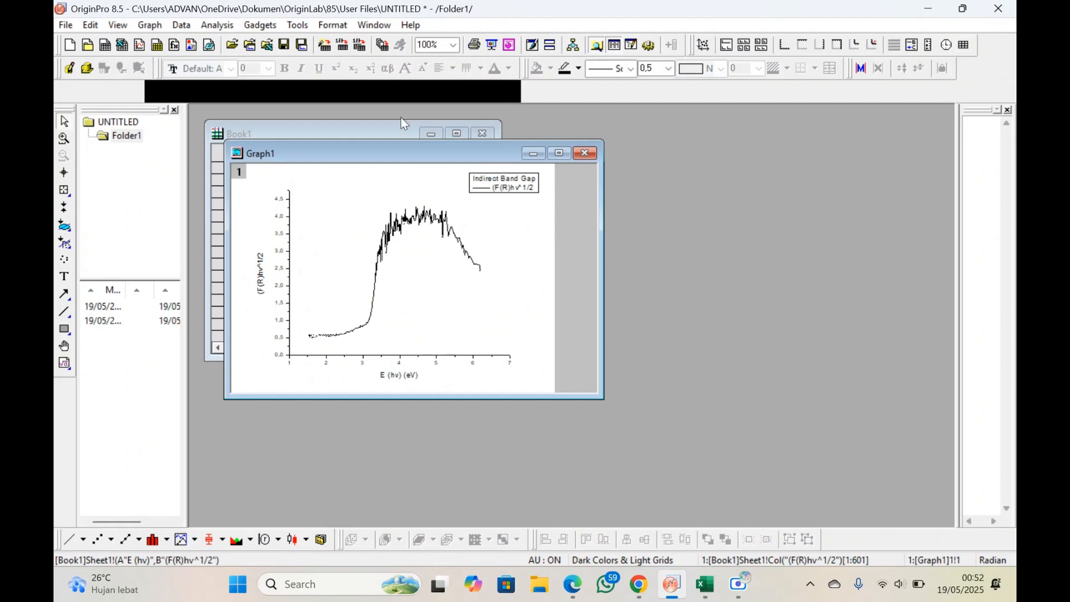
pyautogui.rightClick(444, 151)
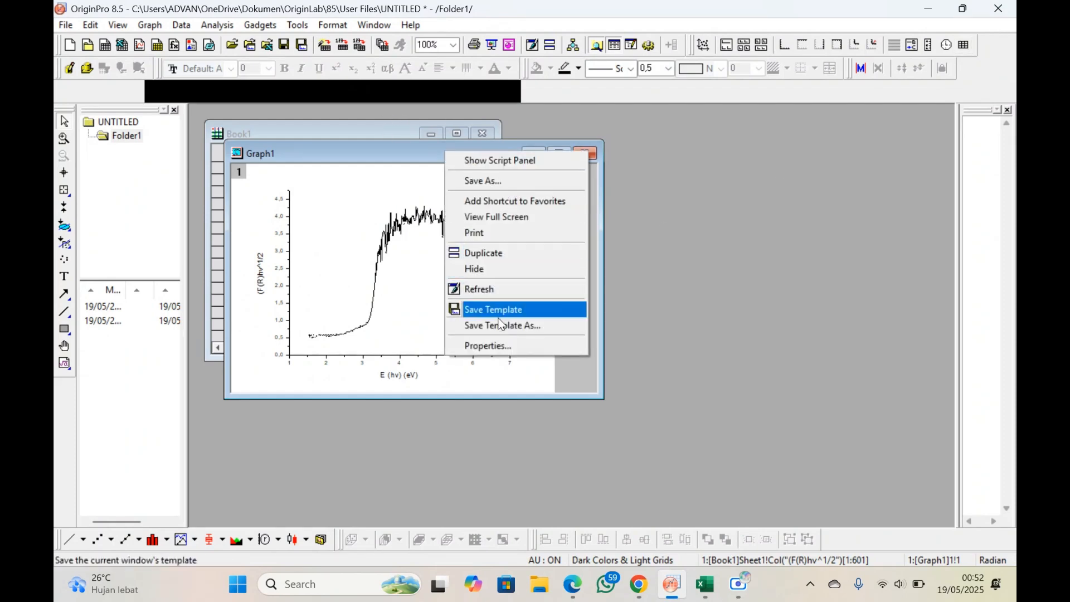
pyautogui.click(504, 343)
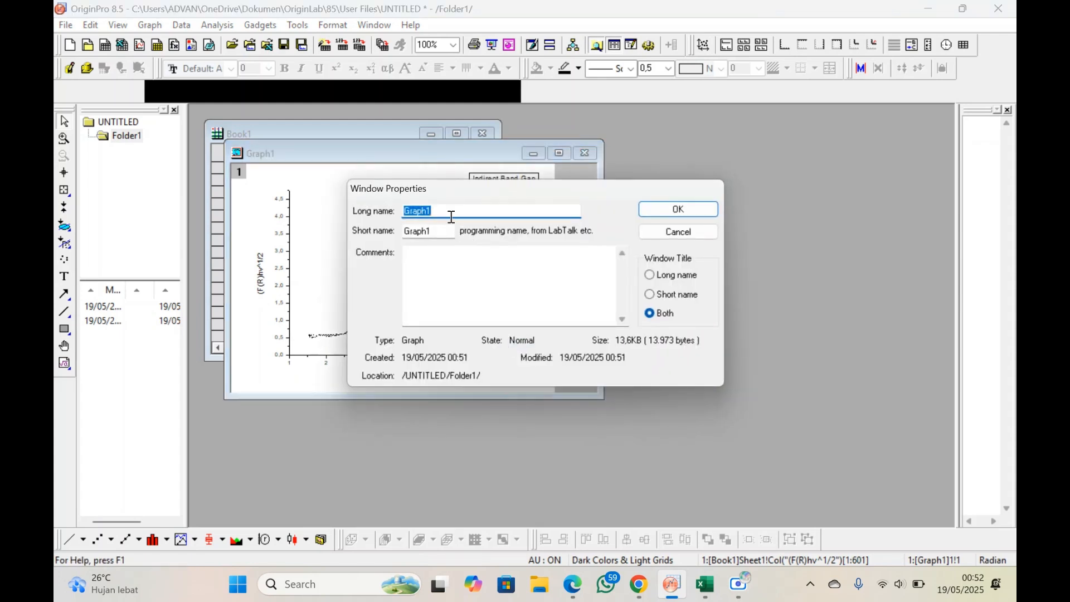
pyautogui.write('Indirect Band Gp')
pyautogui.click(680, 209)
pyautogui.click(540, 153)
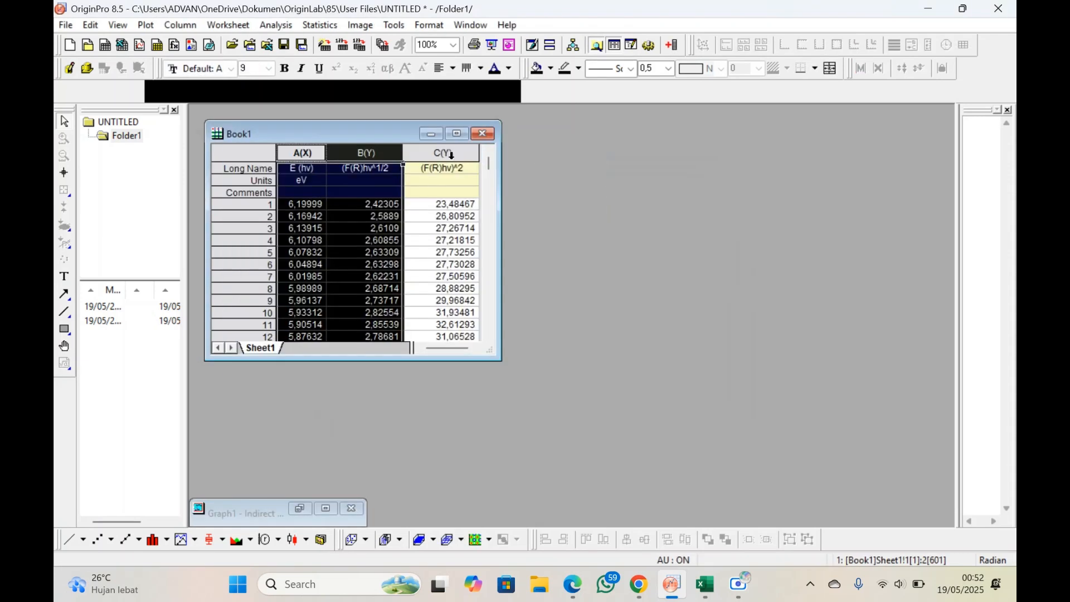
# Maximize Book1 and plot the (F(R)hv)^2 column C against E (hv) as a line graph, dismissing the reminder message.
pyautogui.click(458, 133)
pyautogui.click(440, 176)
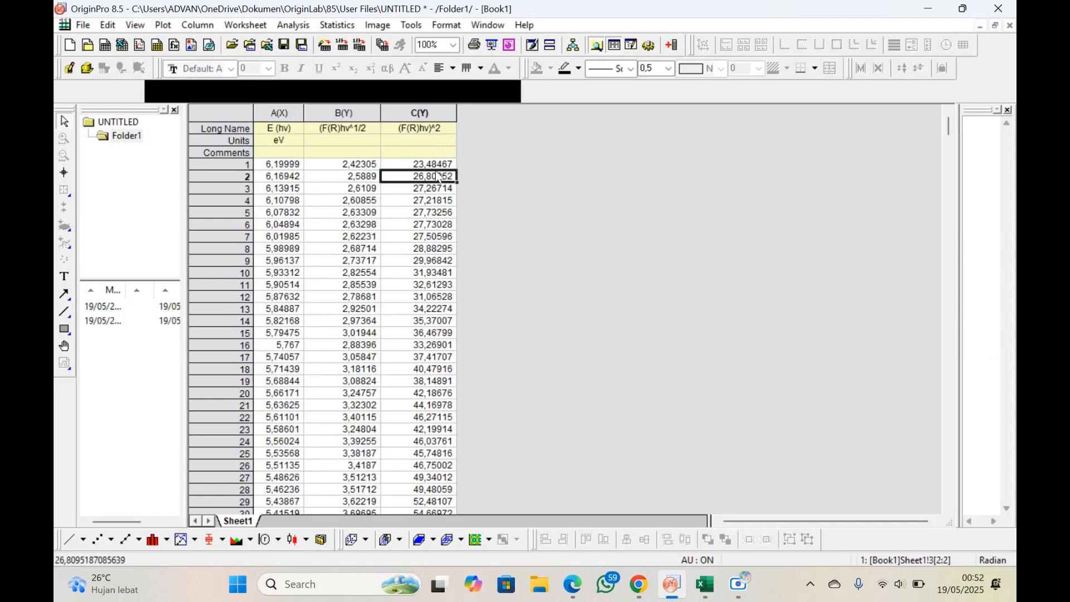
pyautogui.click(282, 112)
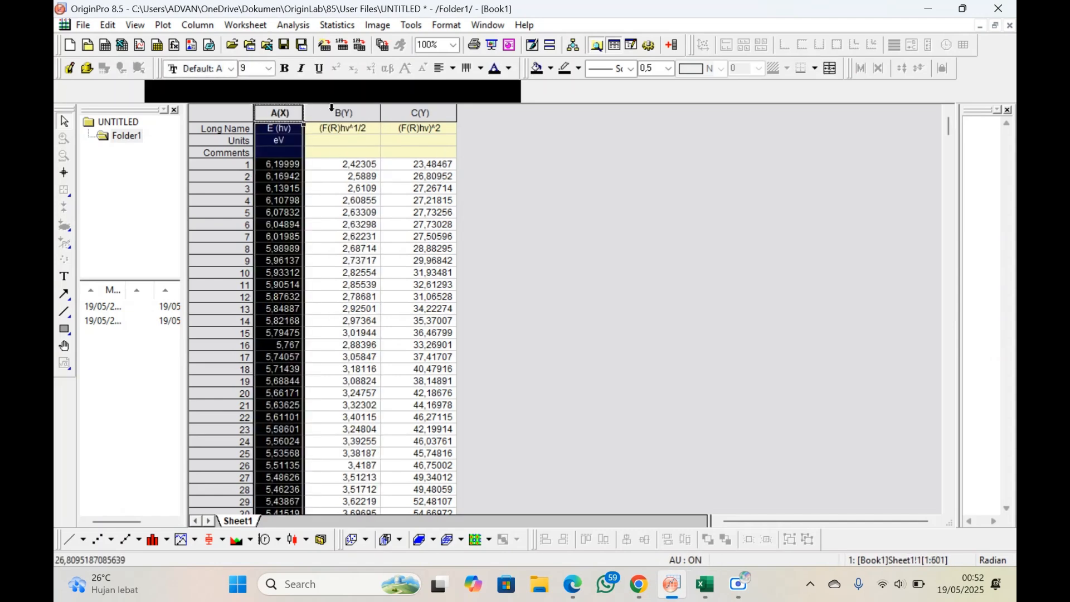
pyautogui.keyDown('ctrl'); pyautogui.click(405, 114); pyautogui.keyUp('ctrl')
pyautogui.click(167, 27)
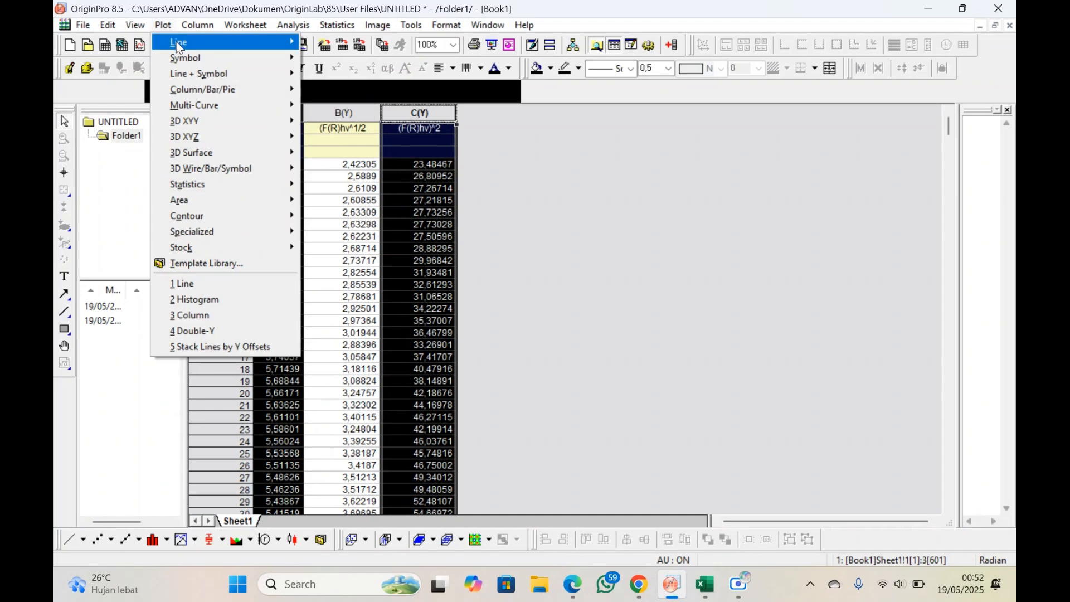
pyautogui.moveTo(179, 44)
pyautogui.click(325, 43)
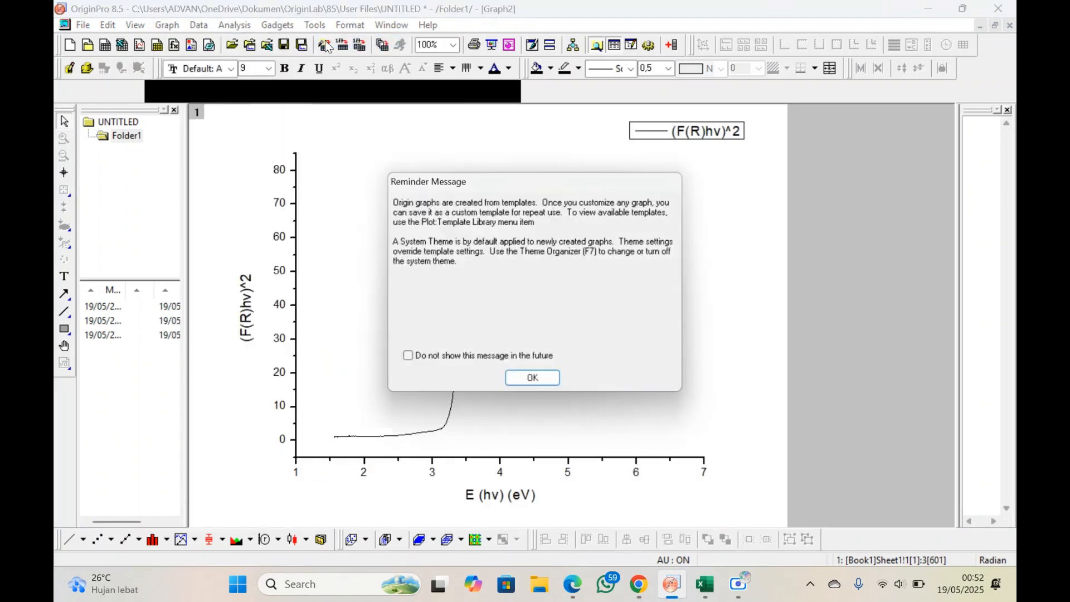
pyautogui.click(533, 379)
# Set the vertical axis scale of the (F(R)hv)^2 graph to start from 0.
pyautogui.click(410, 307)
pyautogui.rightClick(373, 305)
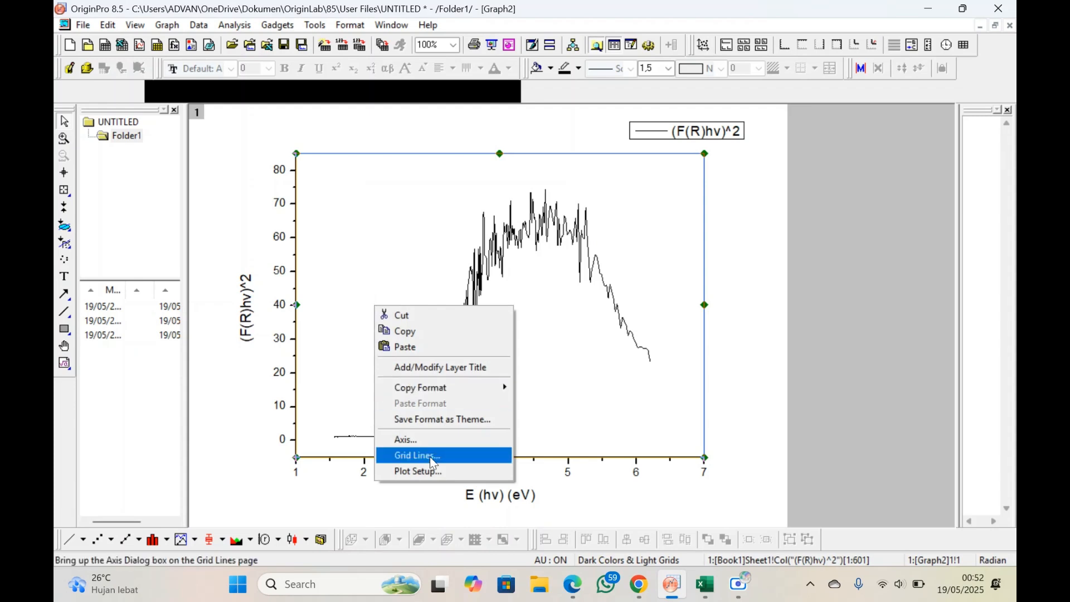
pyautogui.click(434, 444)
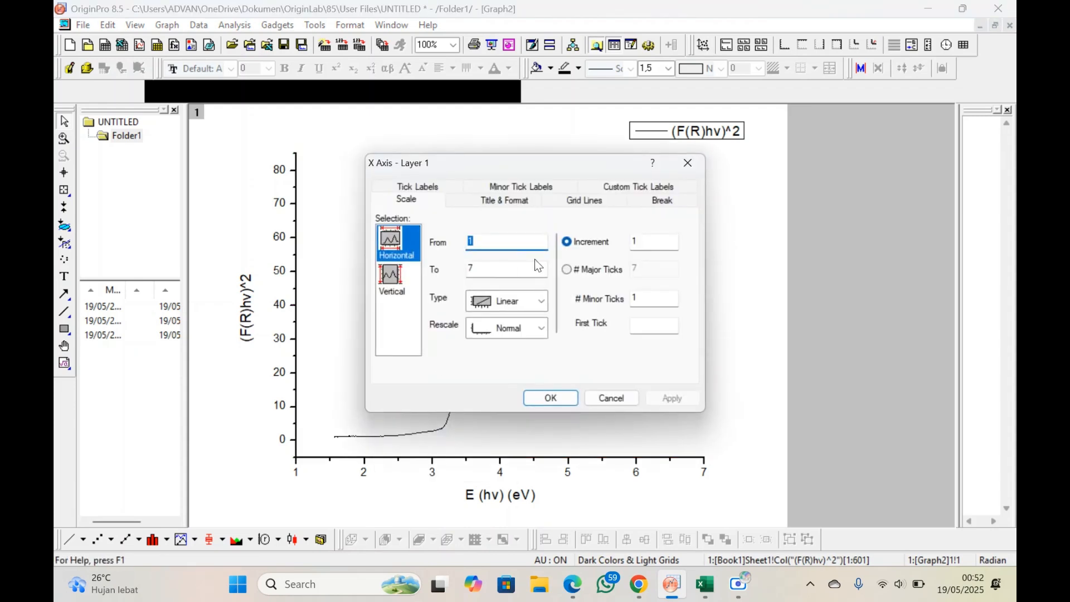
pyautogui.click(394, 293)
pyautogui.doubleClick(477, 241)
pyautogui.write('-5')
pyautogui.moveTo(477, 240); pyautogui.dragTo(454, 243)
pyautogui.write('0')
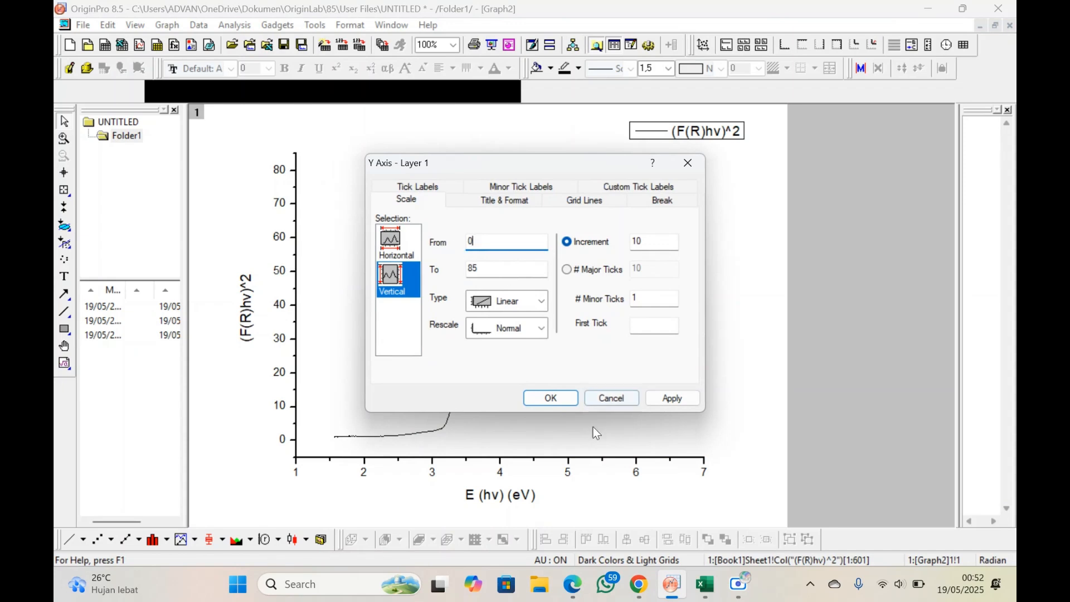
pyautogui.click(655, 401)
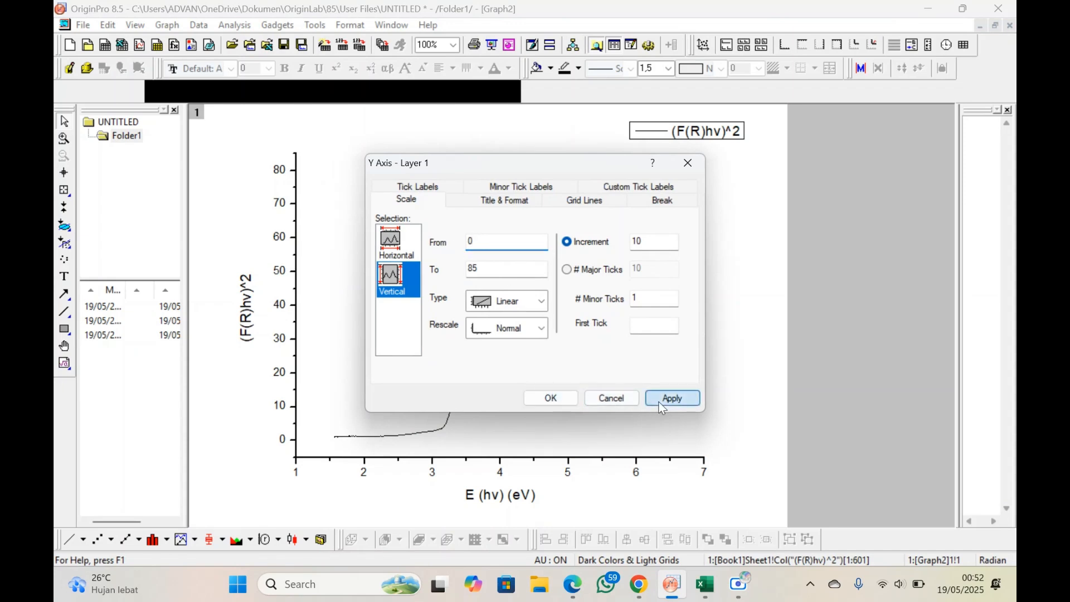
pyautogui.click(564, 399)
pyautogui.click(568, 406)
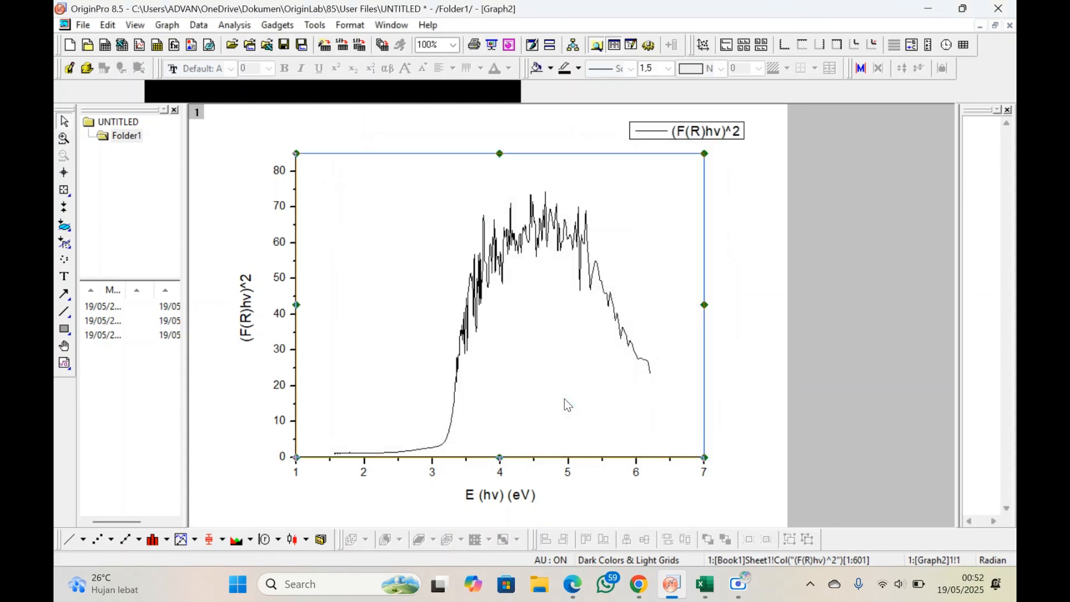
# Add the line "Direct Band Gap" above the existing entry in the (F(R)hv)^2 graph's legend.
pyautogui.click(703, 109)
pyautogui.click(702, 136)
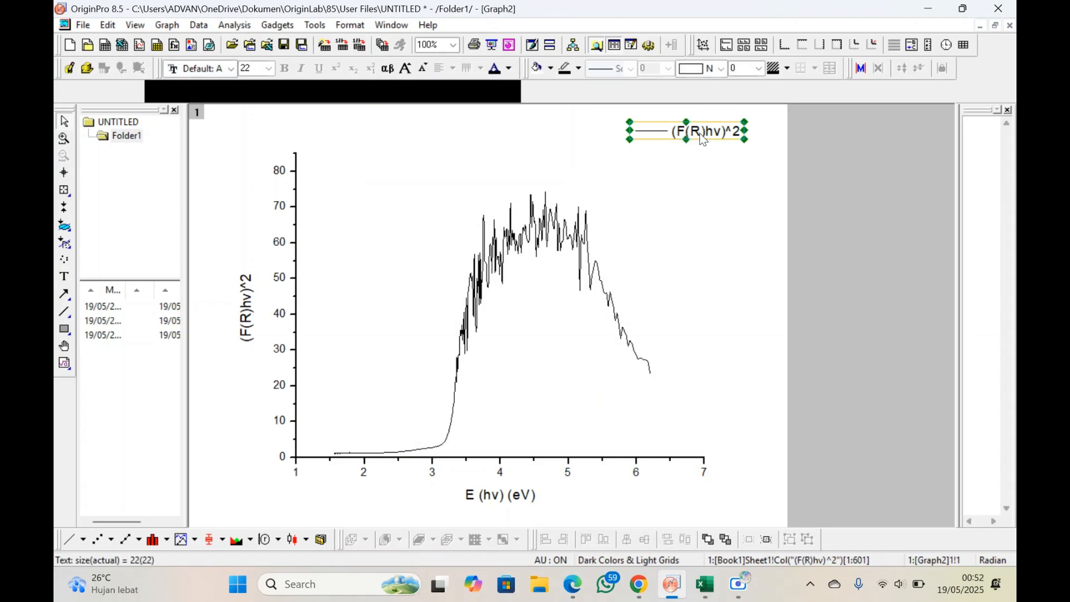
pyautogui.doubleClick(646, 133)
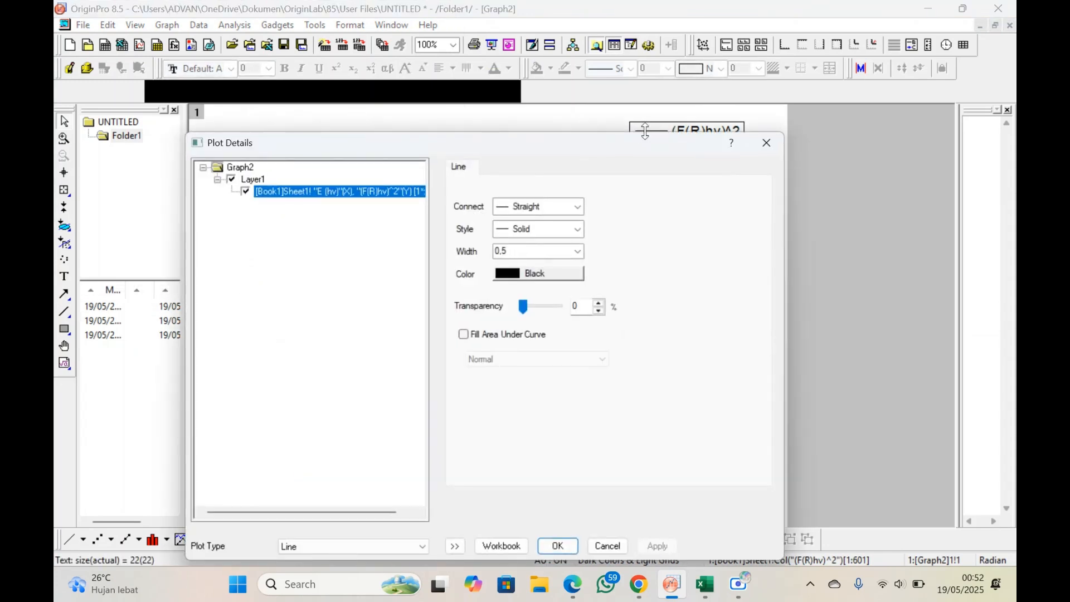
pyautogui.click(767, 142)
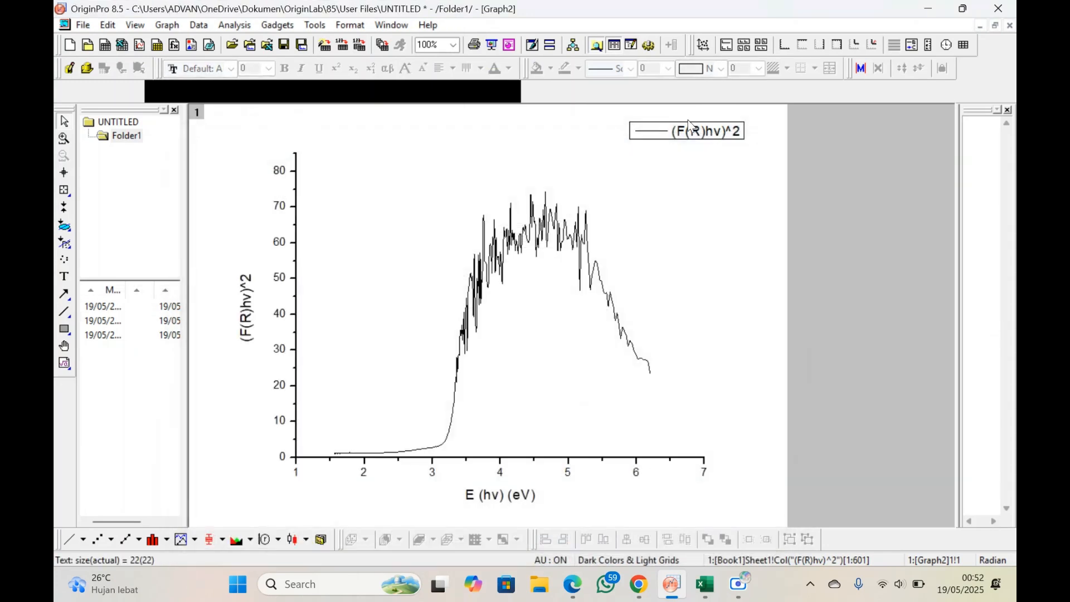
pyautogui.doubleClick(683, 130)
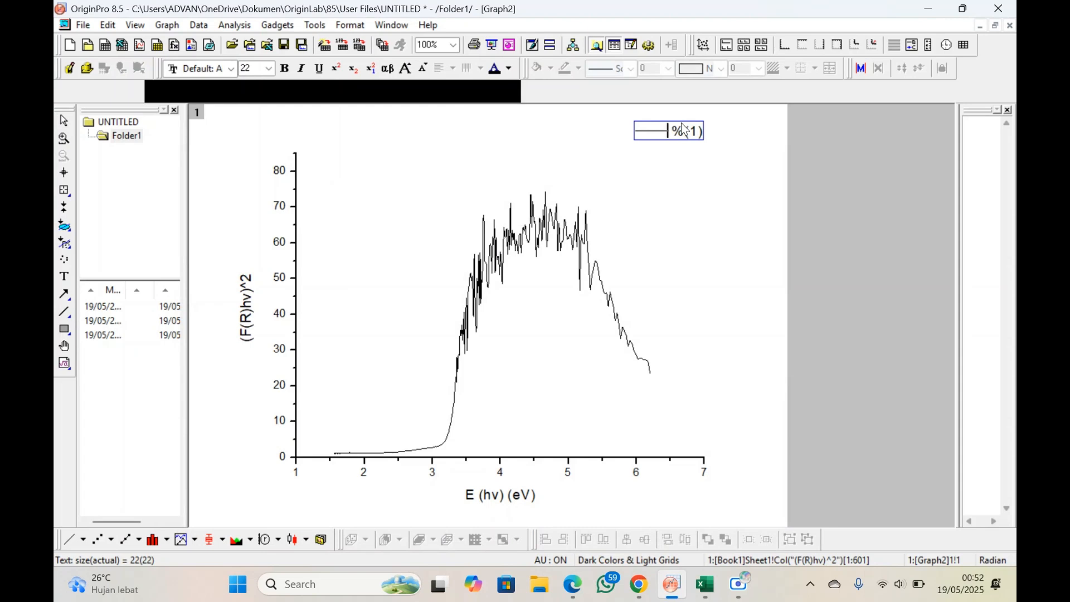
pyautogui.press('Return')
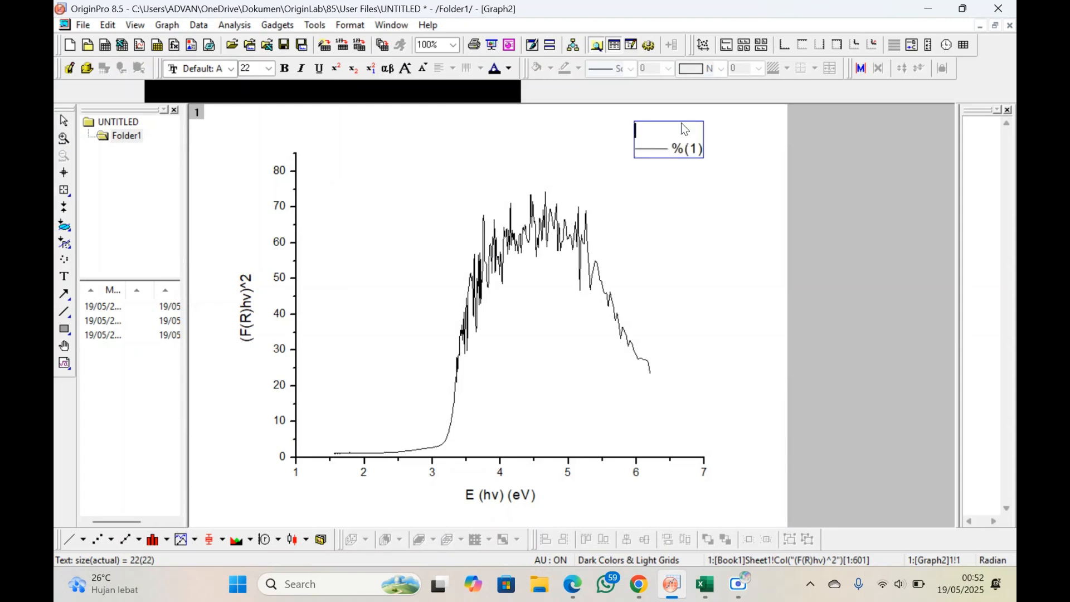
pyautogui.write('Direct Band ')
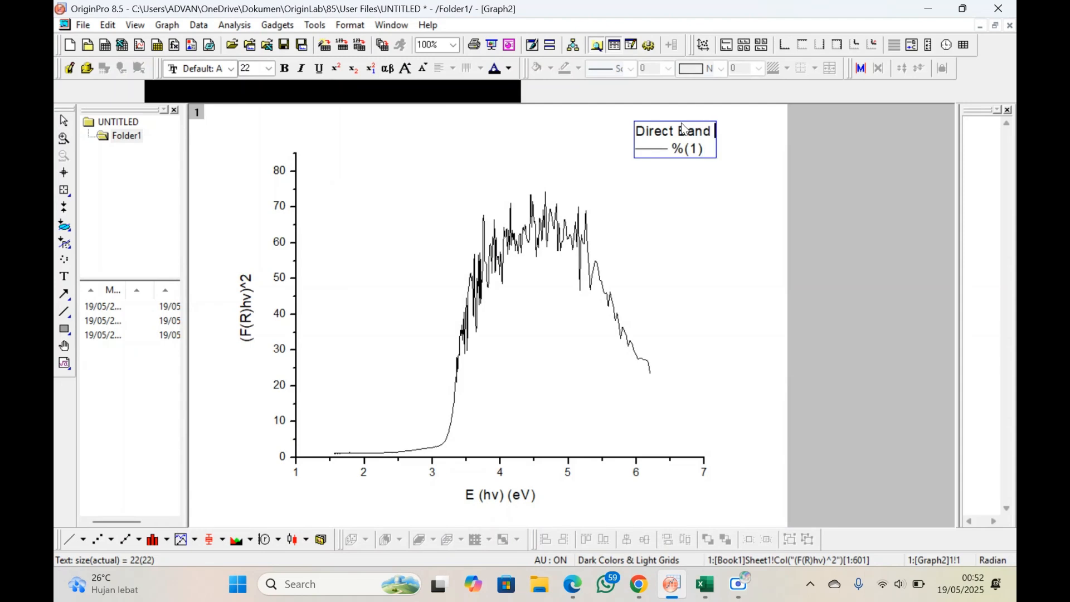
pyautogui.write('Gap')
pyautogui.click(734, 192)
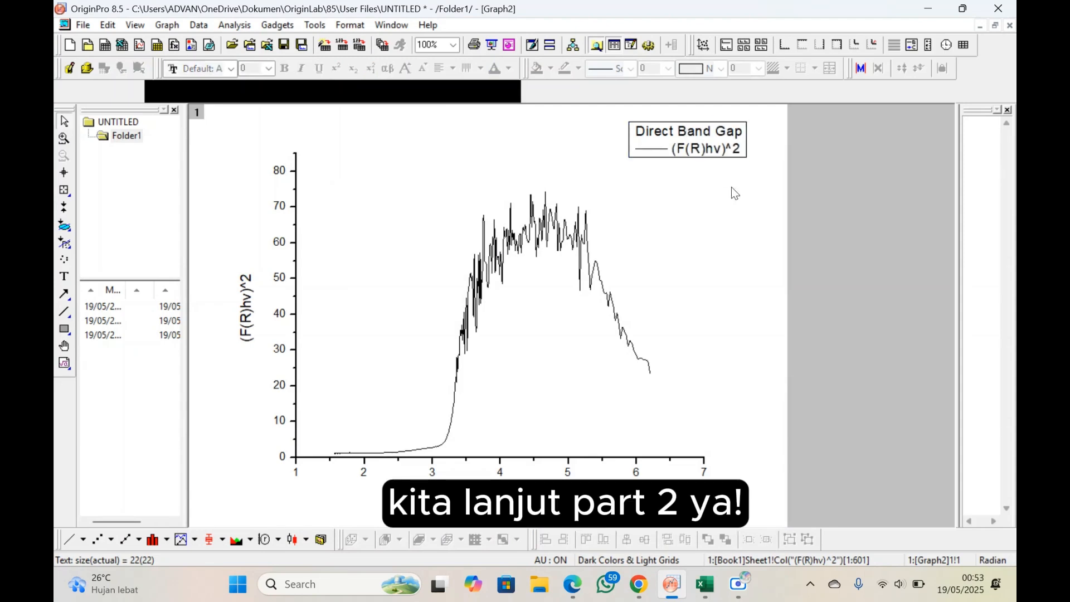
# Restore the (F(R)hv)^2 graph window to normal size and set its long name to "Direct Band Gap".
pyautogui.click(996, 25)
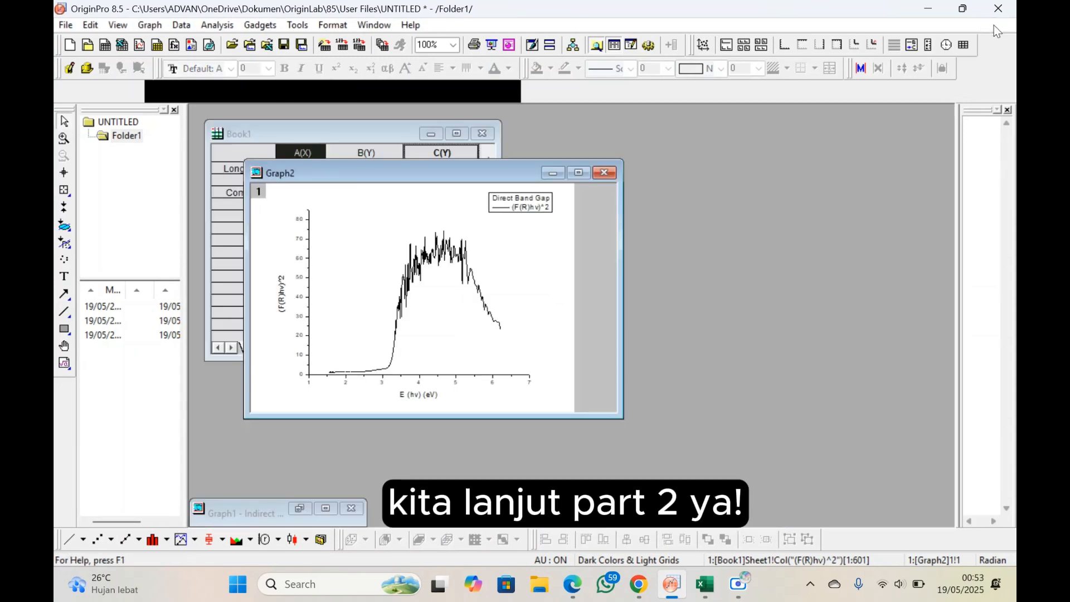
pyautogui.rightClick(407, 175)
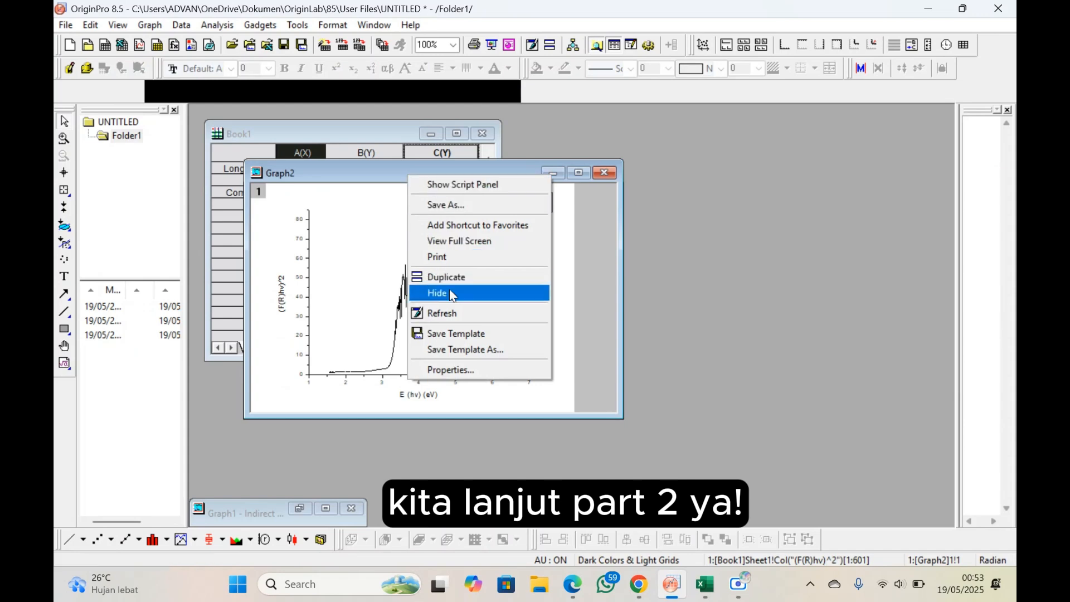
pyautogui.click(453, 365)
pyautogui.write('Direct Band Gap')
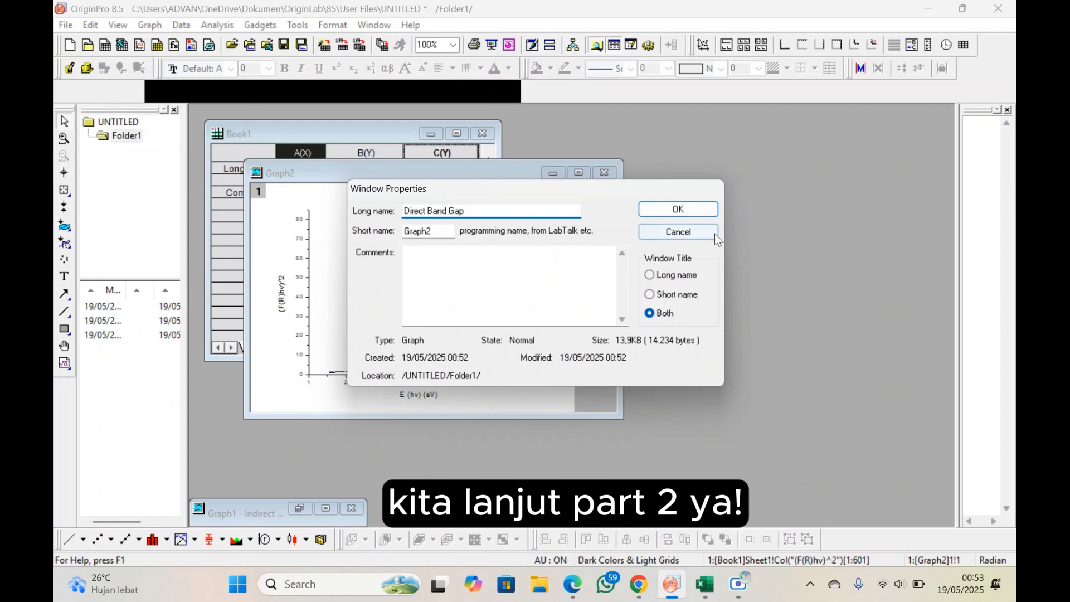
pyautogui.click(704, 205)
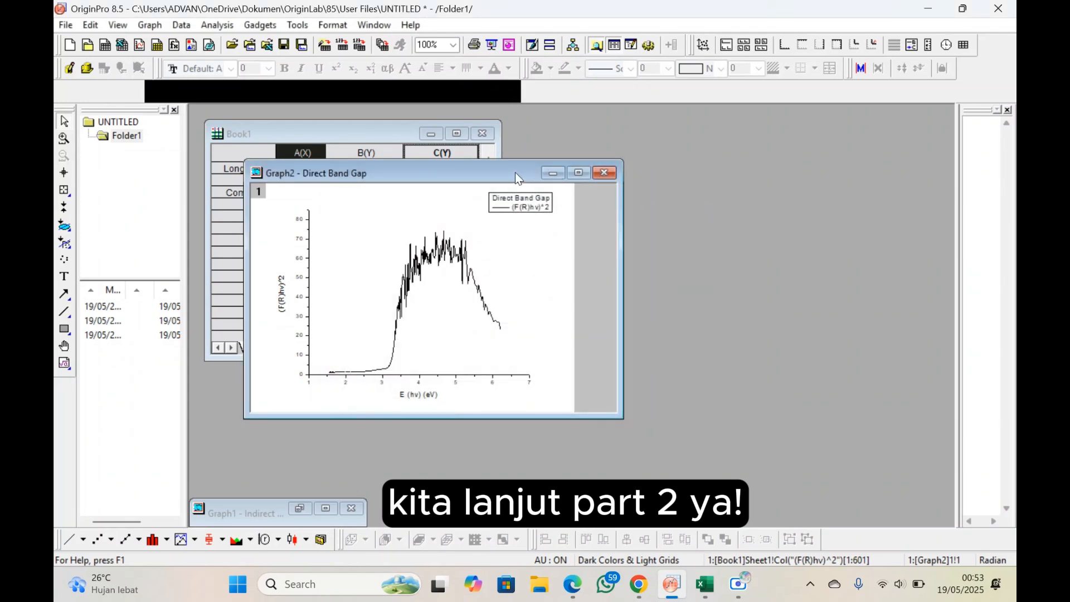
# Move the direct band gap graph window clear of Book1's first columns and bring the minimized indirect band gap graph up beside it.
pyautogui.moveTo(515, 172); pyautogui.dragTo(652, 178)
pyautogui.moveTo(266, 504); pyautogui.dragTo(392, 245)
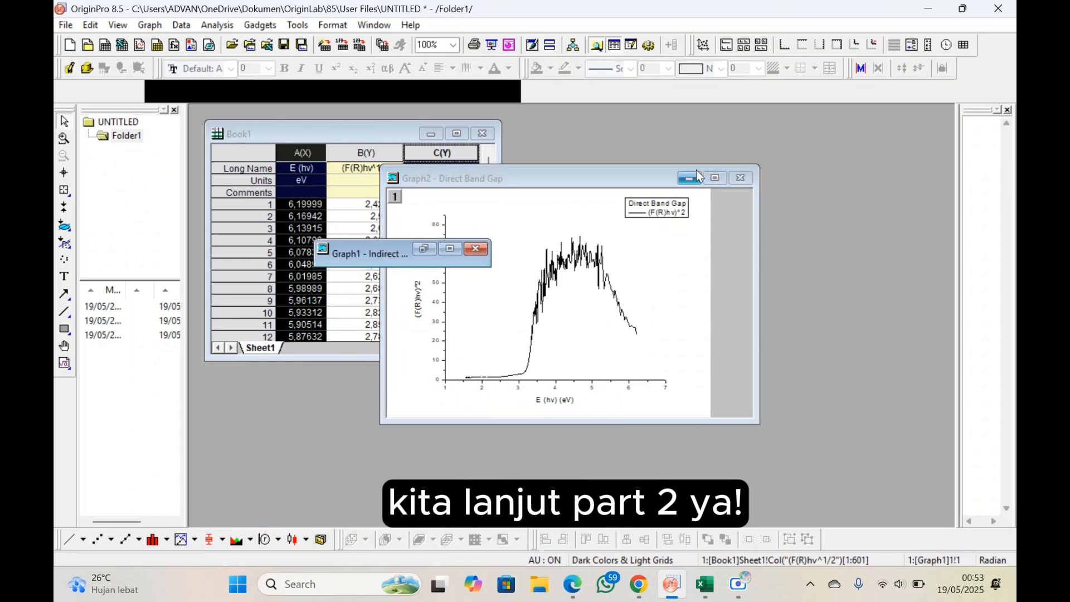